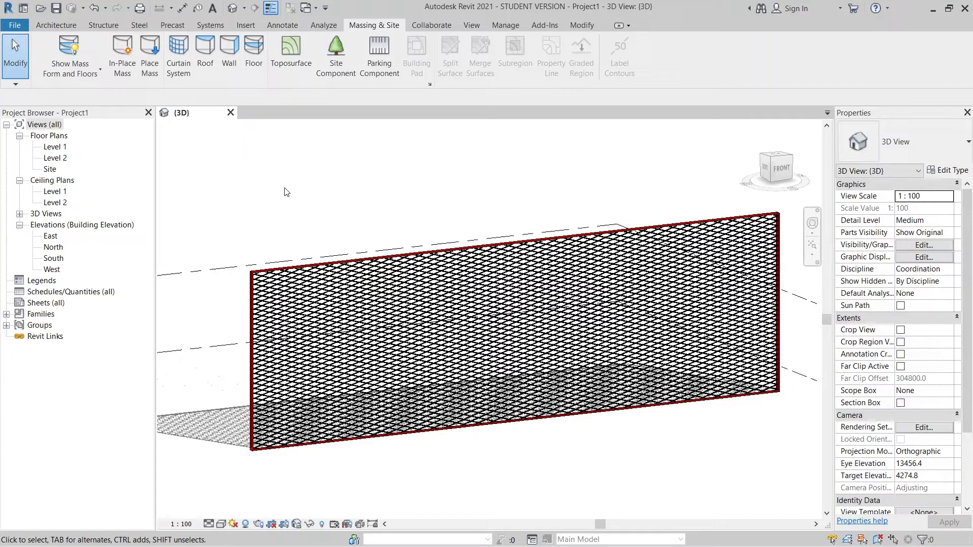
# Zoom and pan along the red-framed mesh wall, then switch to the mesh facade reference photo.
pyautogui.scroll(3, 428, 489)
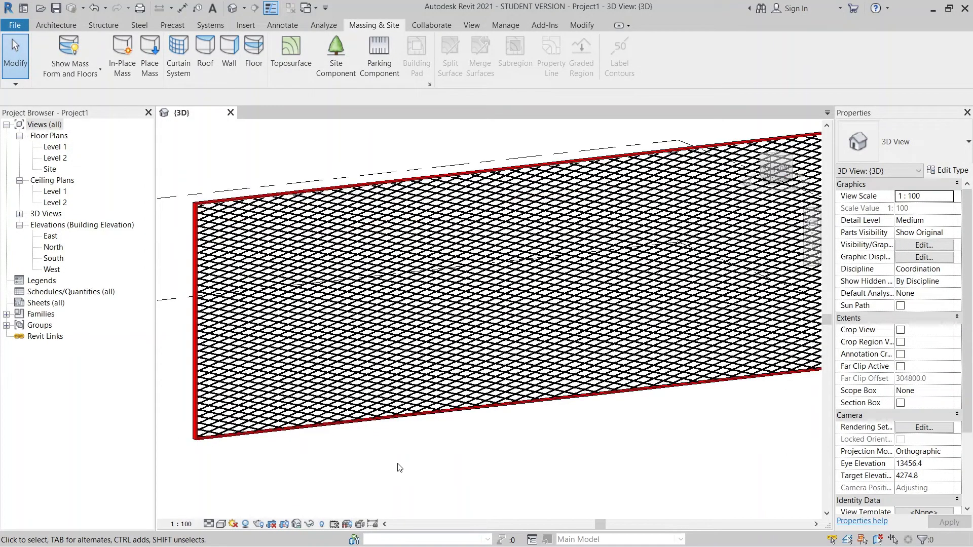
pyautogui.moveTo(402, 466); pyautogui.dragTo(446, 471, button='middle')
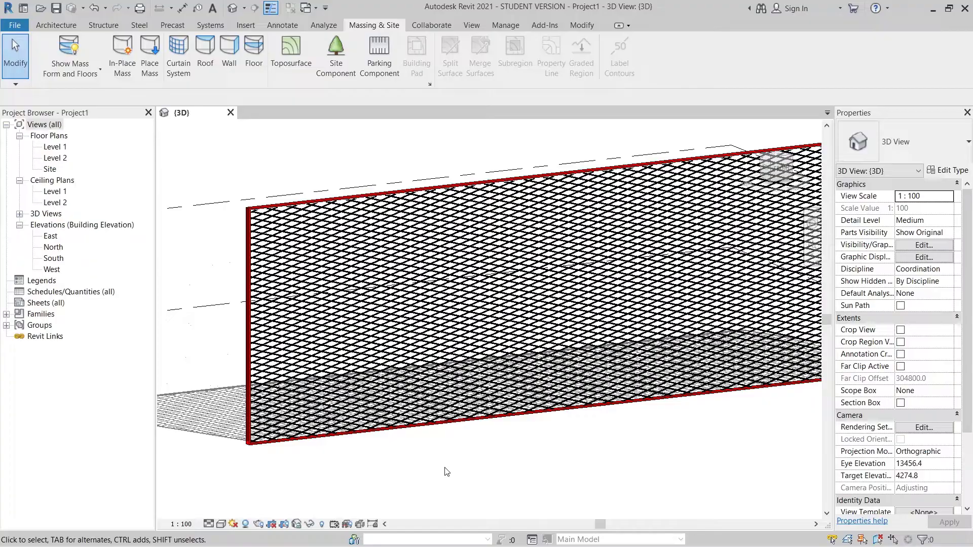
pyautogui.hotkey('alt', 'Tab')
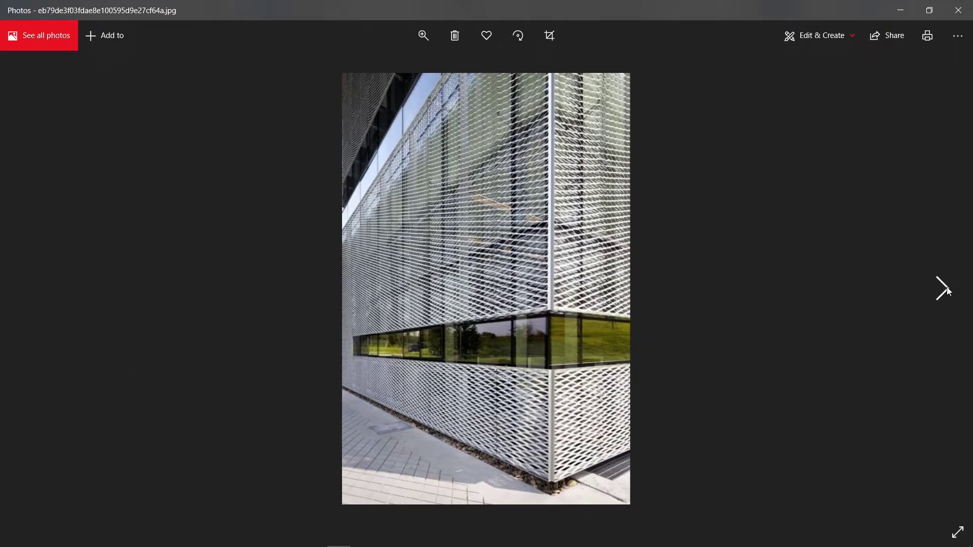
# Page through the facade photos to the building exterior shot, then close Photos.
pyautogui.click(946, 289)
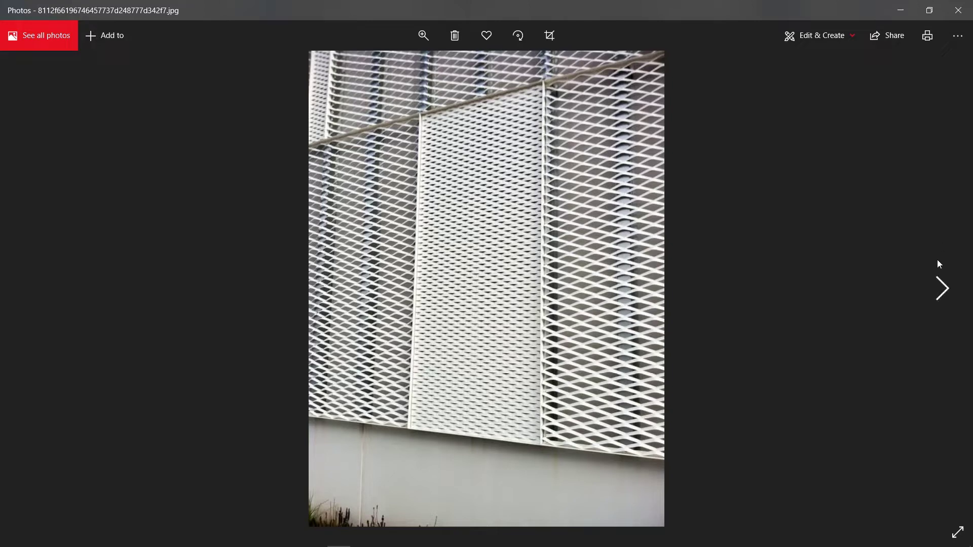
pyautogui.click(943, 288)
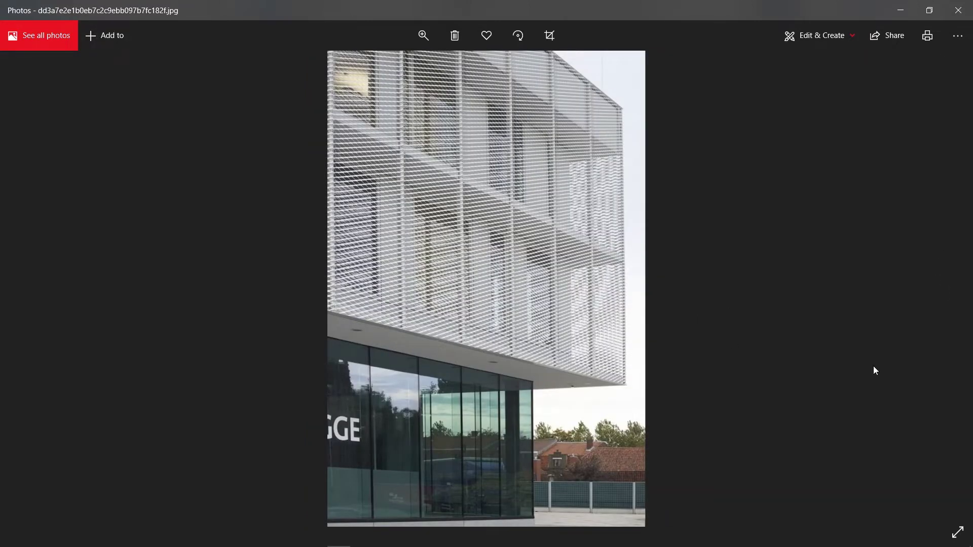
pyautogui.click(942, 287)
pyautogui.click(940, 287)
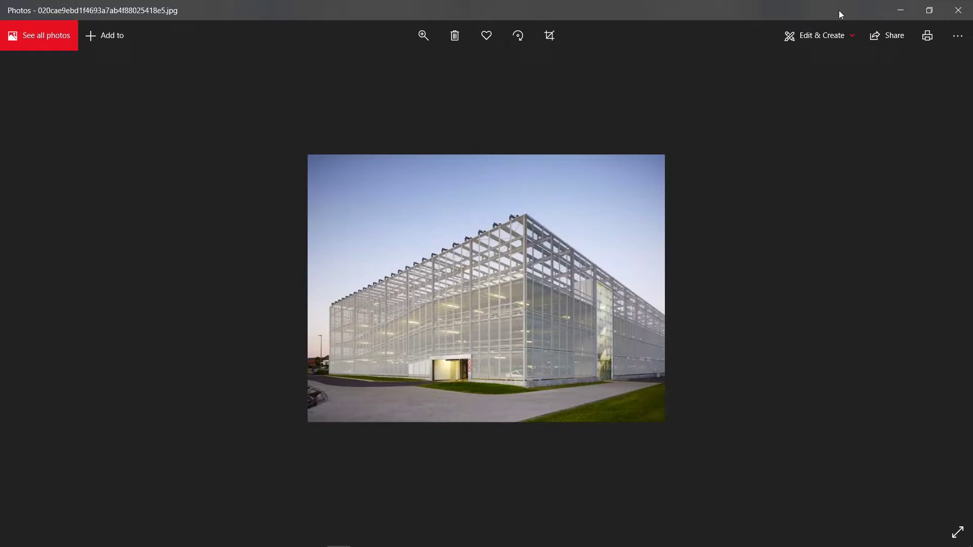
pyautogui.click(958, 10)
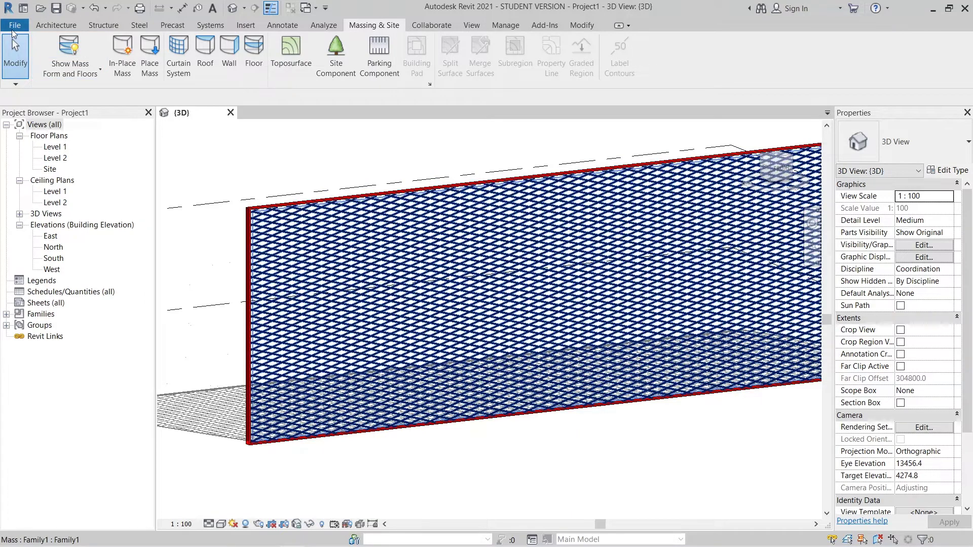
# Create a new project from the Metric-Architectural Template and recentre its Level 1 floor plan.
pyautogui.click(14, 27)
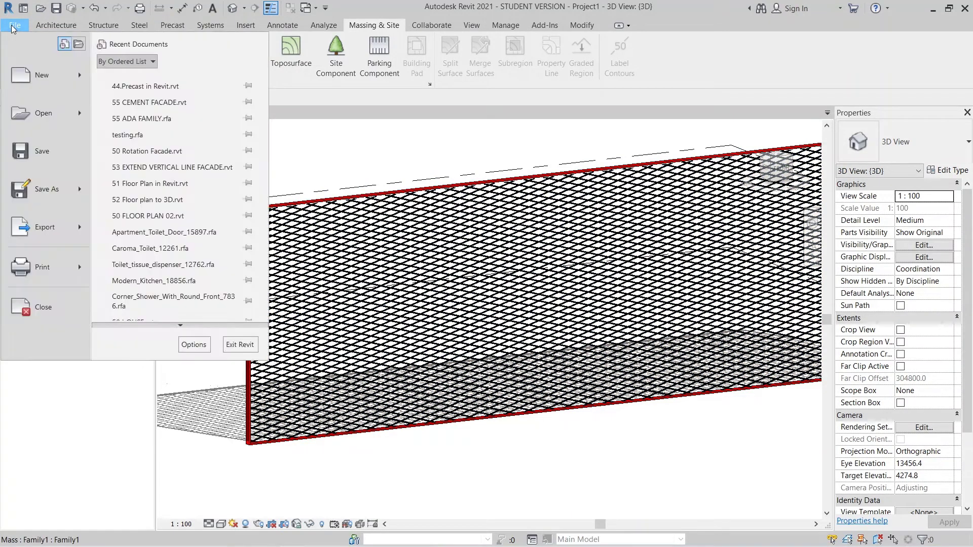
pyautogui.moveTo(45, 75)
pyautogui.click(154, 74)
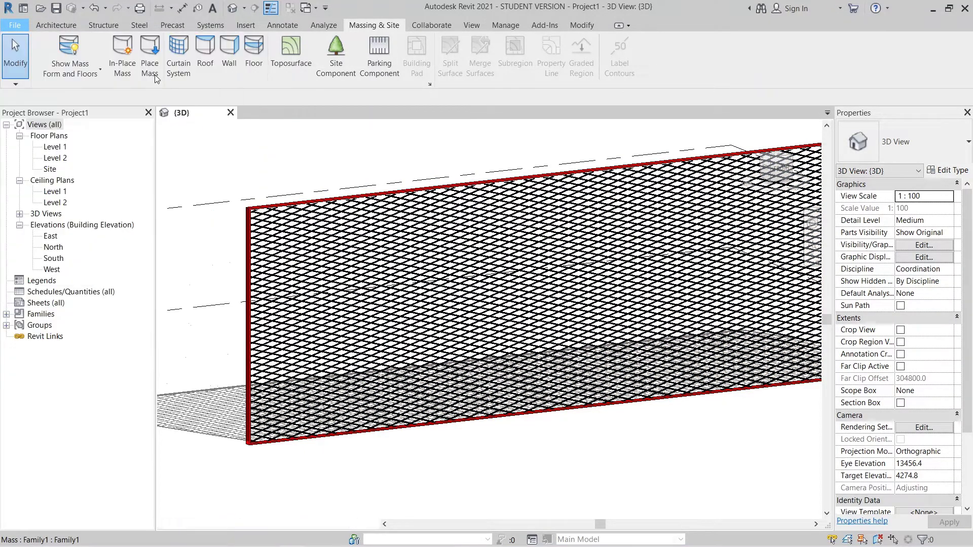
pyautogui.click(583, 167)
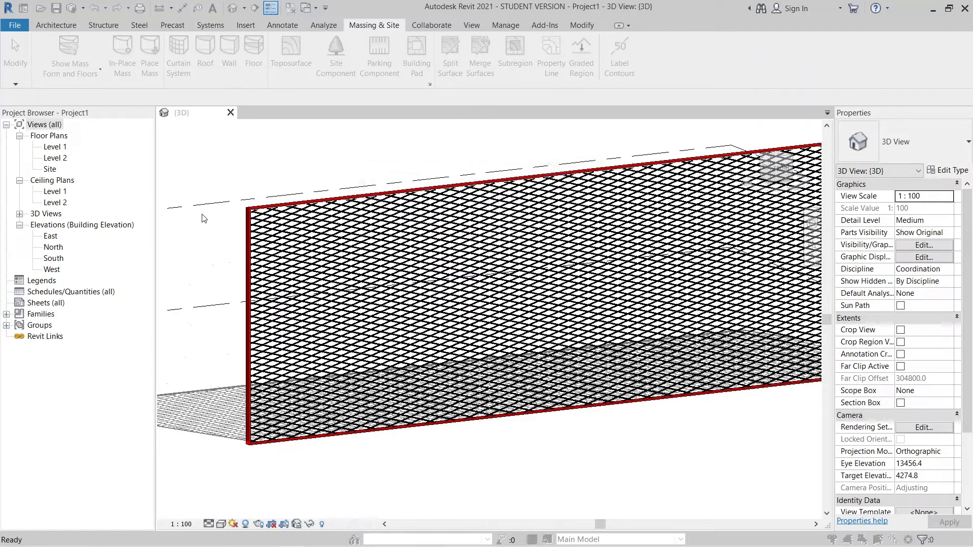
pyautogui.click(492, 148)
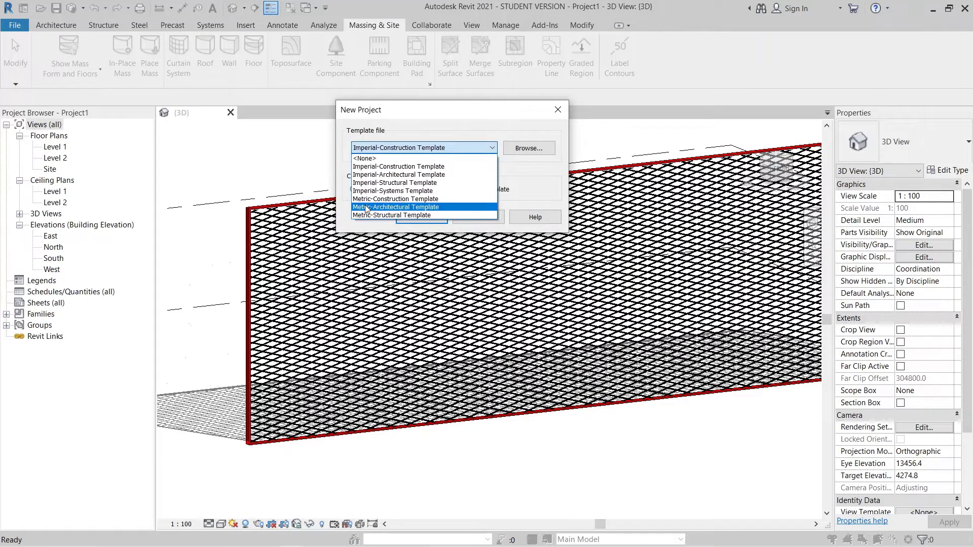
pyautogui.click(366, 208)
pyautogui.click(432, 219)
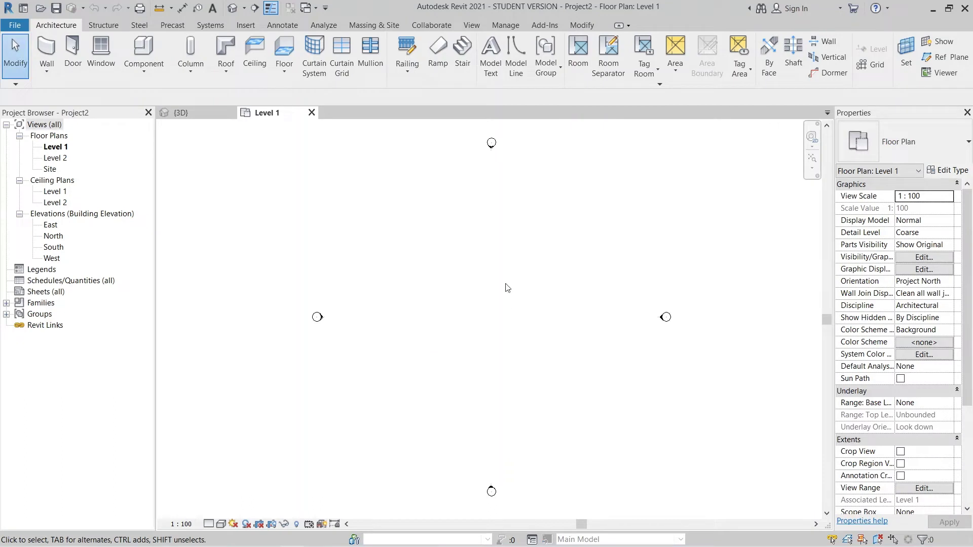
pyautogui.moveTo(429, 221); pyautogui.dragTo(411, 369, button='middle')
pyautogui.moveTo(272, 326); pyautogui.dragTo(282, 288, button='middle')
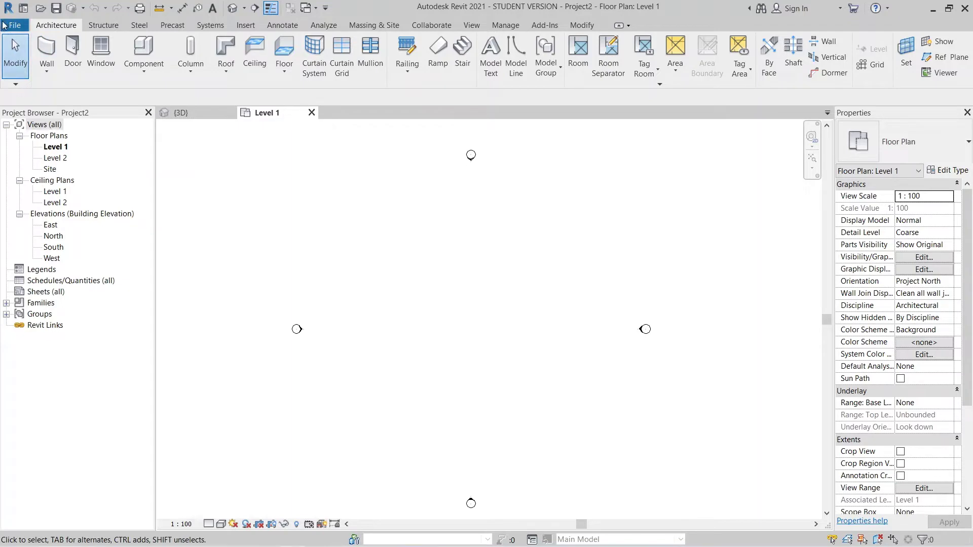
# Create a family from English/Metric Generic Model Pattern Based.rft, then return to Project2's Level 1 plan.
pyautogui.click(4, 25)
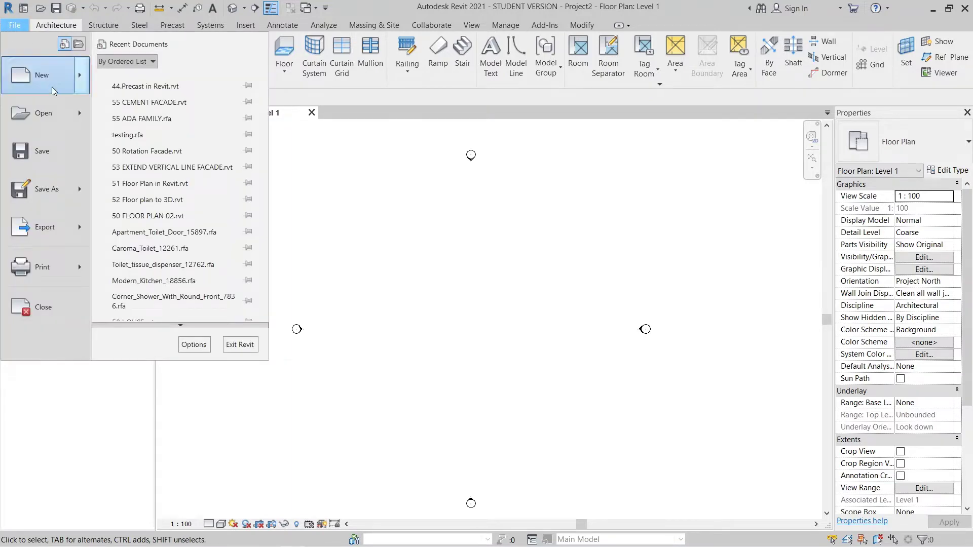
pyautogui.moveTo(52, 87)
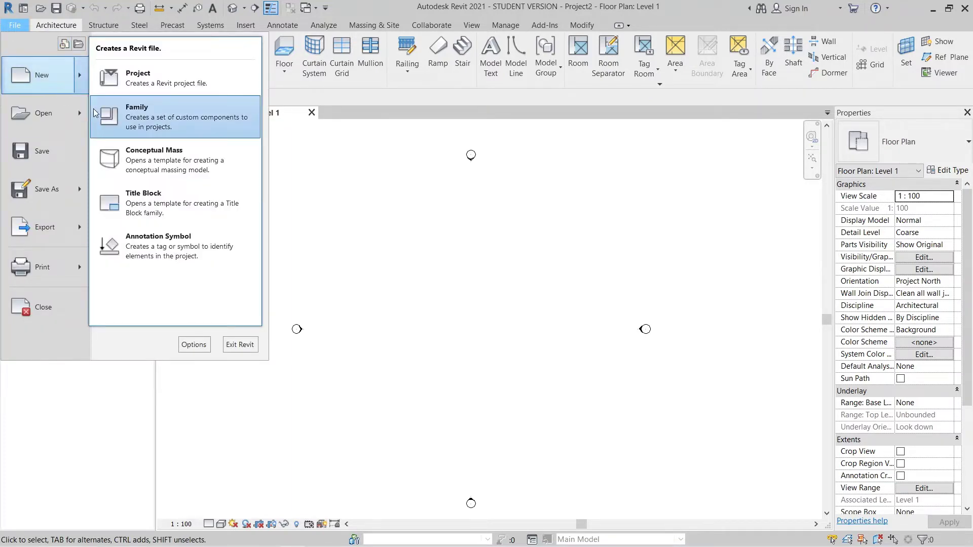
pyautogui.press('Escape')
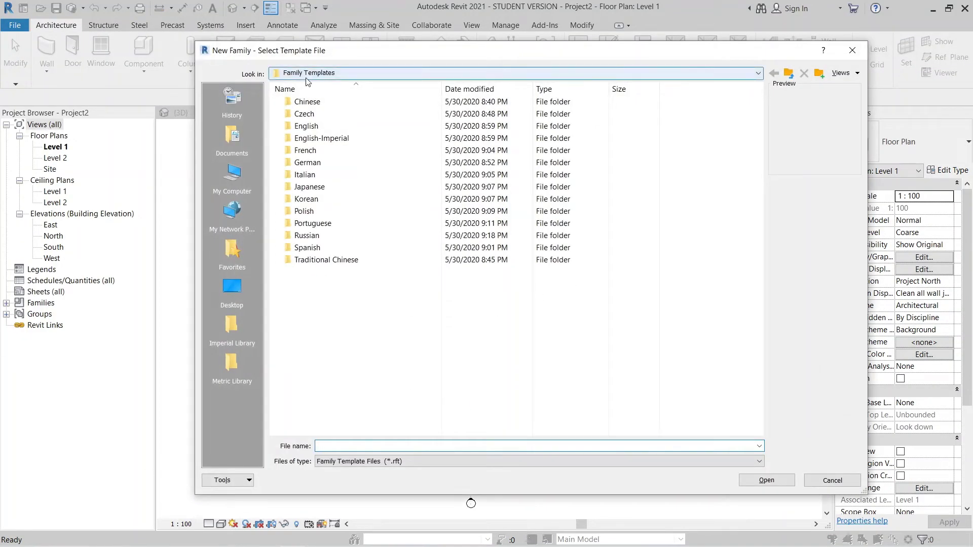
pyautogui.doubleClick(306, 126)
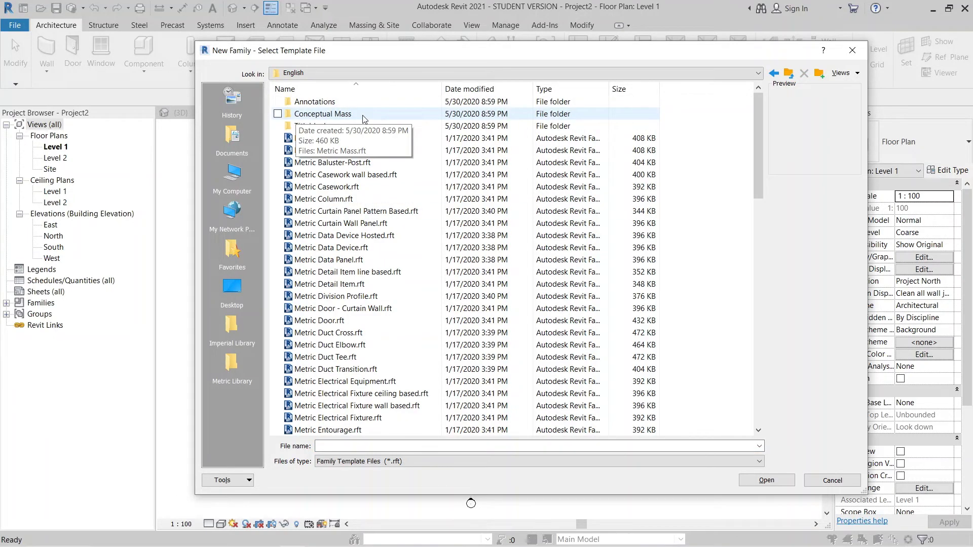
pyautogui.moveTo(755, 131); pyautogui.dragTo(756, 186)
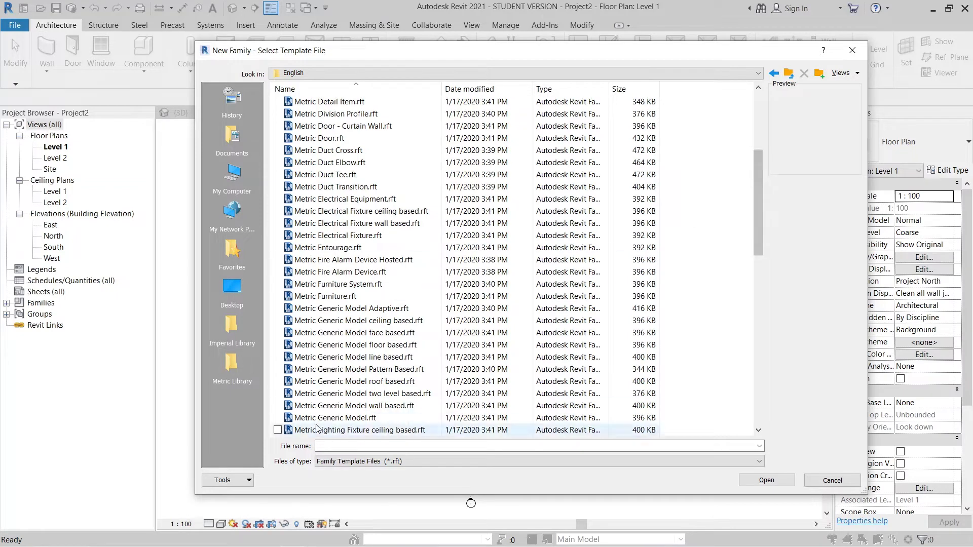
pyautogui.doubleClick(363, 370)
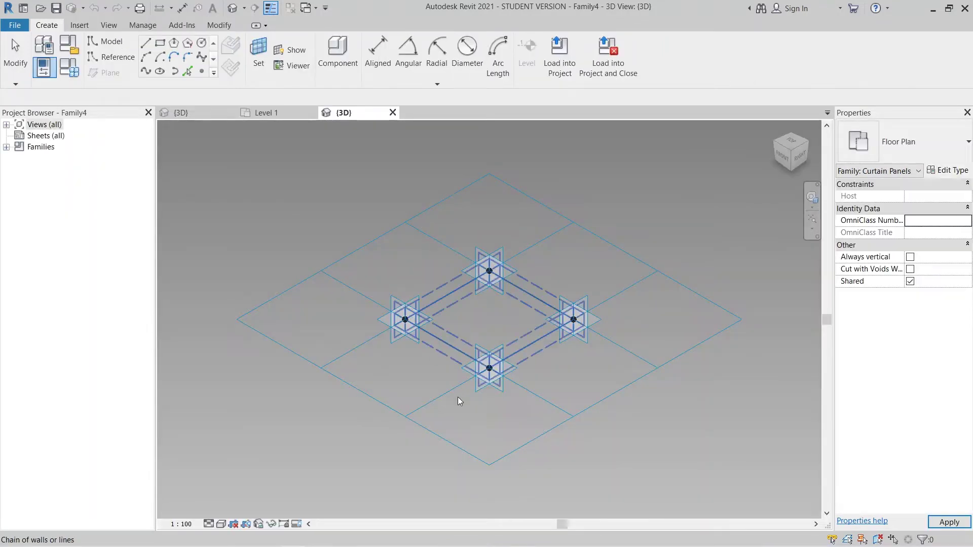
pyautogui.moveTo(458, 397)
pyautogui.mouseDown(button='middle')
pyautogui.moveTo(445, 358)
pyautogui.moveTo(472, 432)
pyautogui.moveTo(430, 443)
pyautogui.moveTo(441, 436)
pyautogui.moveTo(434, 417)
pyautogui.mouseUp(button='middle')
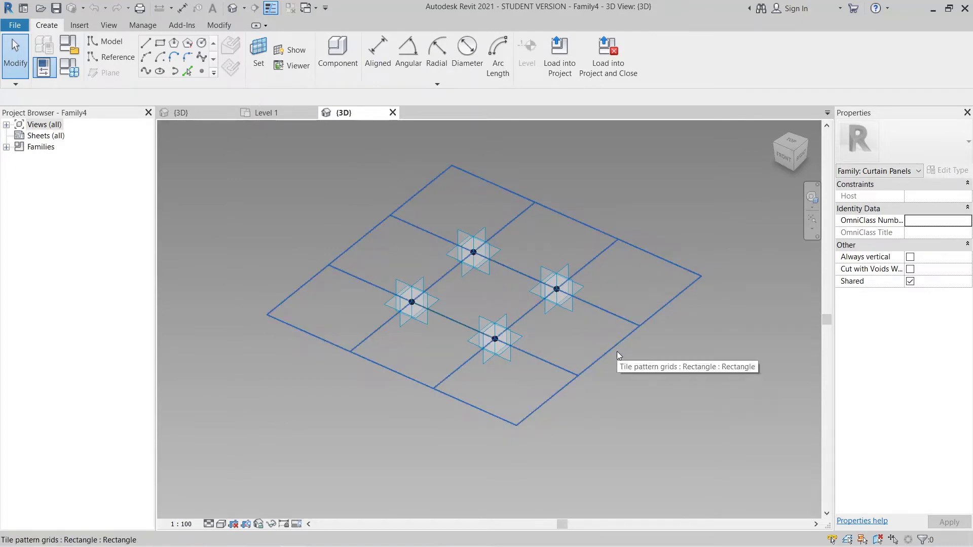
pyautogui.click(268, 114)
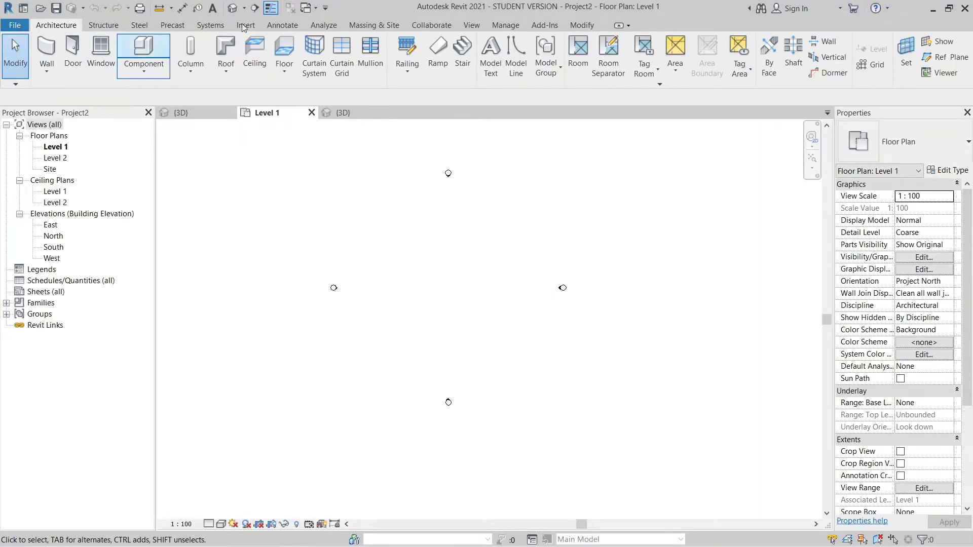
# Create in-place mass Mass 1 and draw one straight horizontal model line with LI.
pyautogui.click(386, 28)
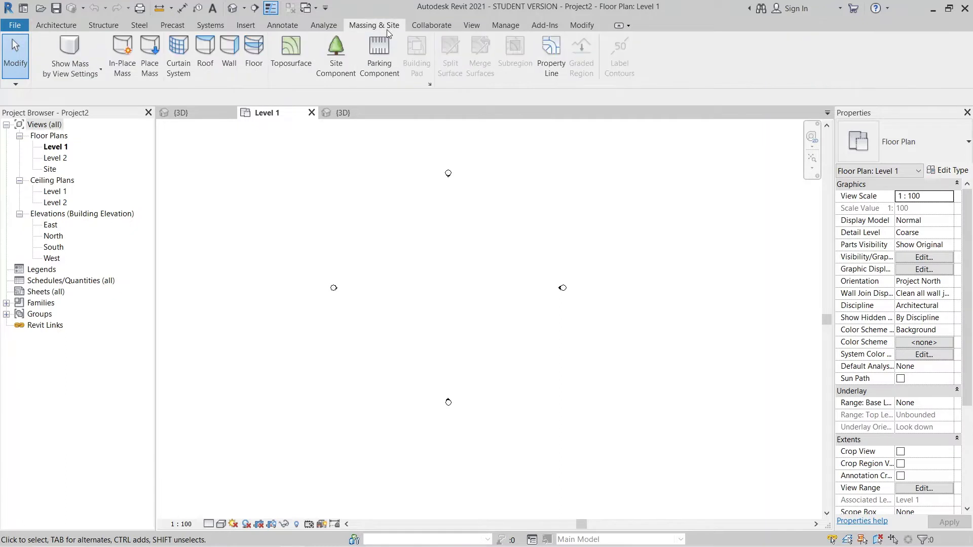
pyautogui.click(126, 70)
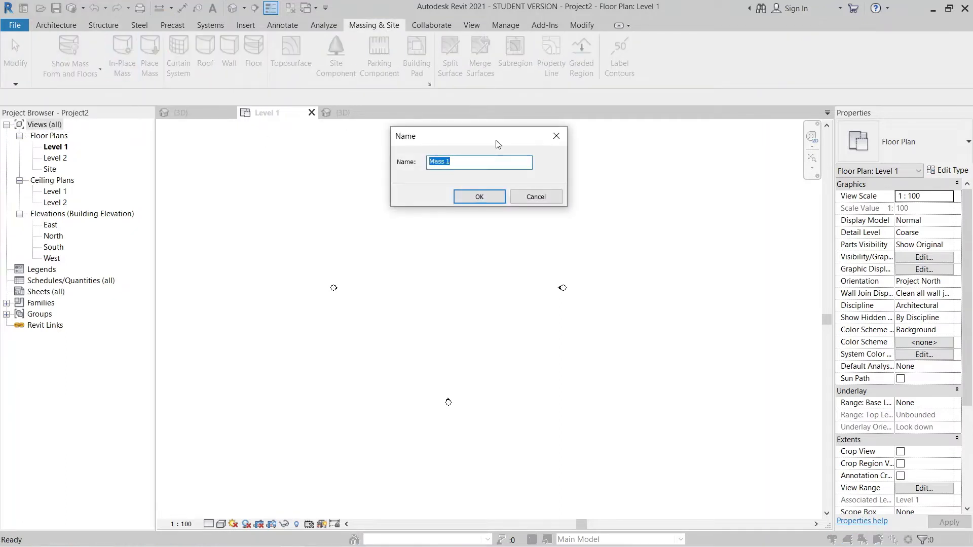
pyautogui.click(469, 199)
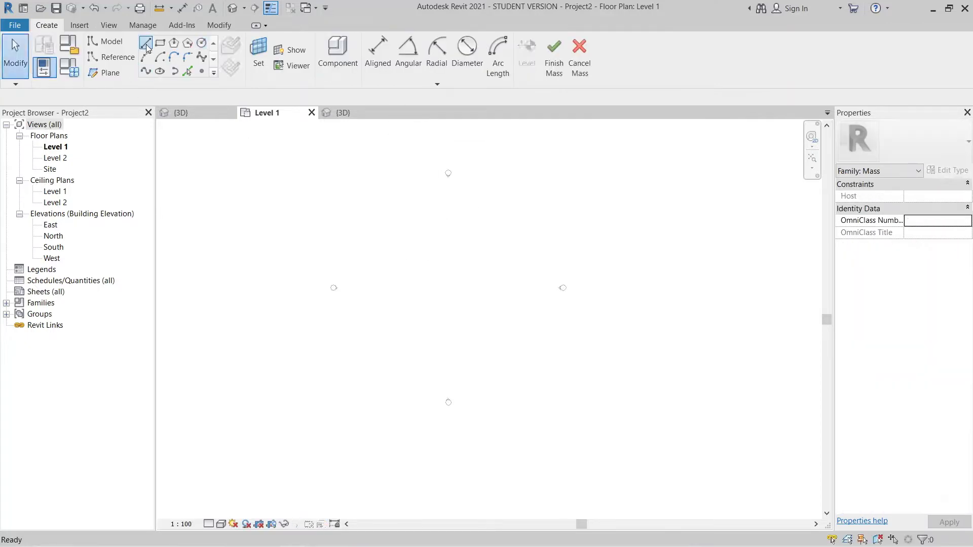
pyautogui.press('l')
pyautogui.press('i')
pyautogui.scroll(5, 413, 298)
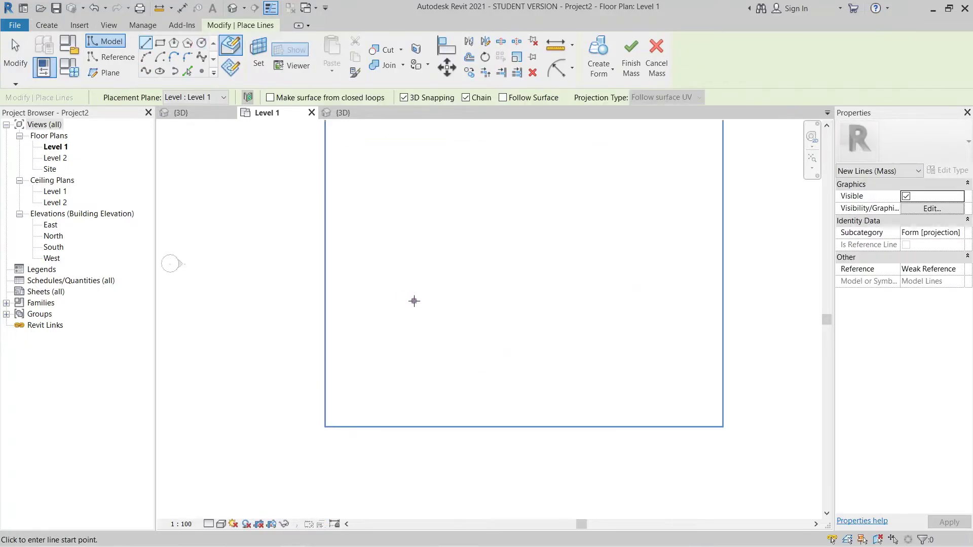
pyautogui.click(436, 279)
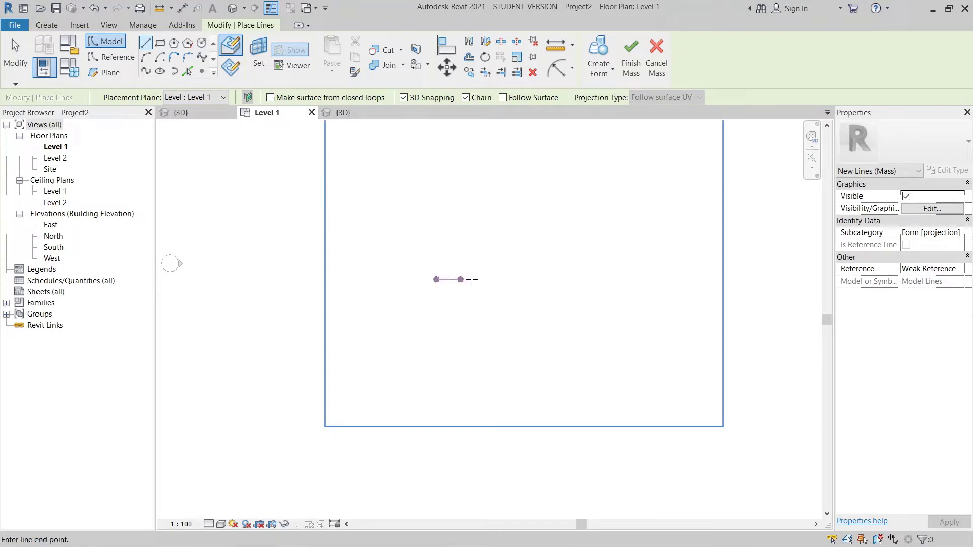
pyautogui.click(522, 279)
pyautogui.press('Escape')
pyautogui.press('Escape')
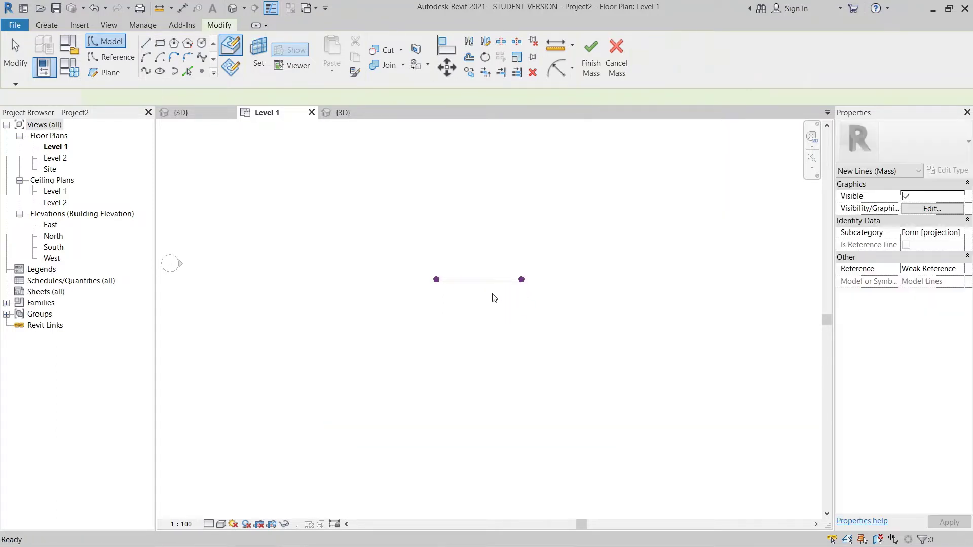
# Show the mass line in a 3D view, select it, and bring up the Create Form options.
pyautogui.click(205, 114)
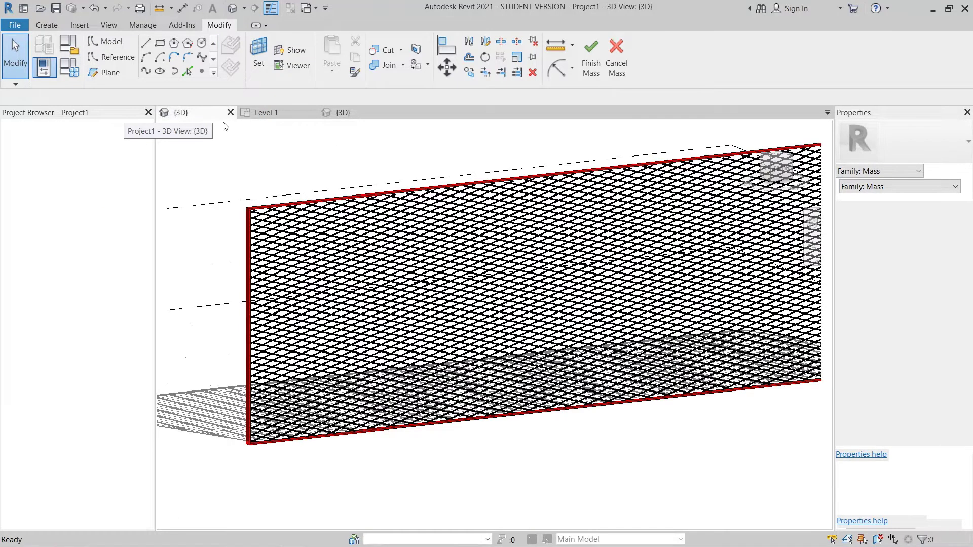
pyautogui.click(255, 114)
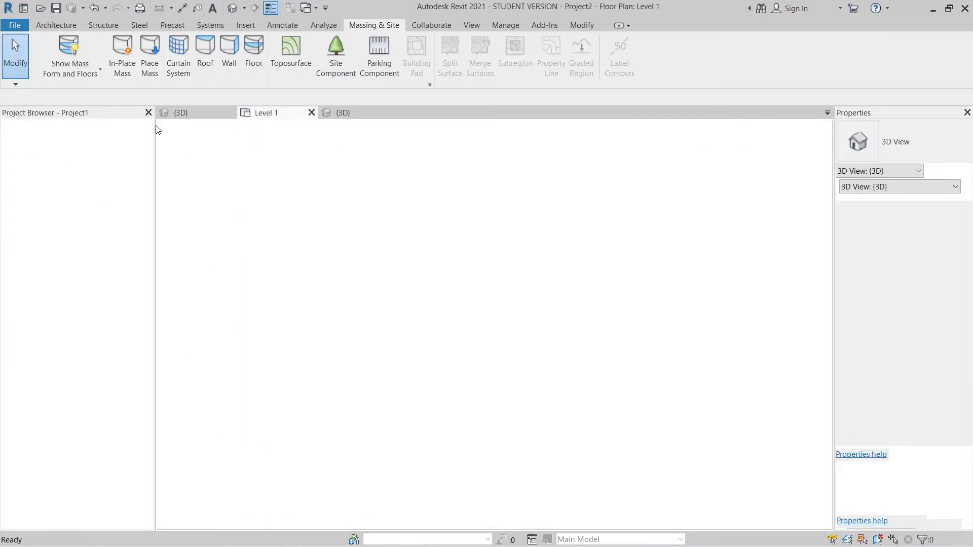
pyautogui.click(233, 8)
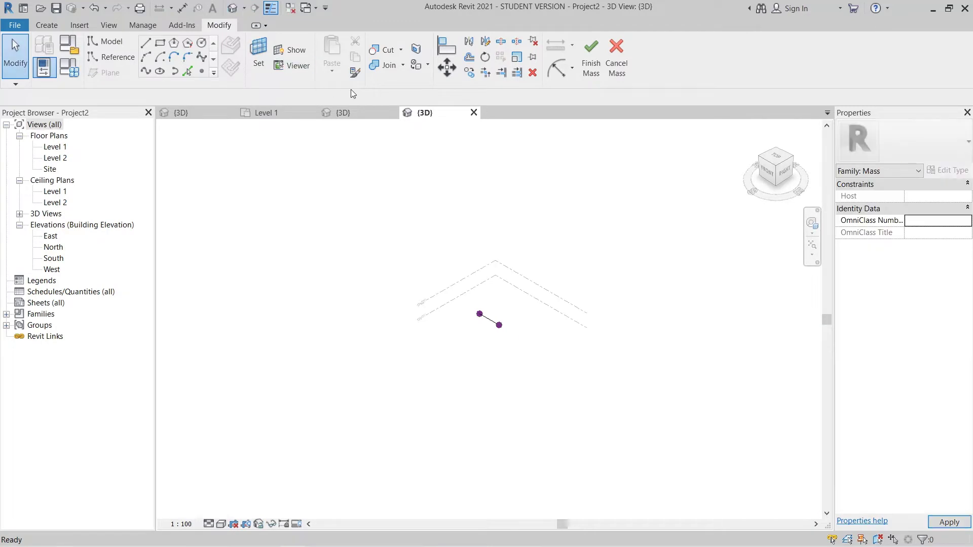
pyautogui.moveTo(437, 117); pyautogui.dragTo(365, 117)
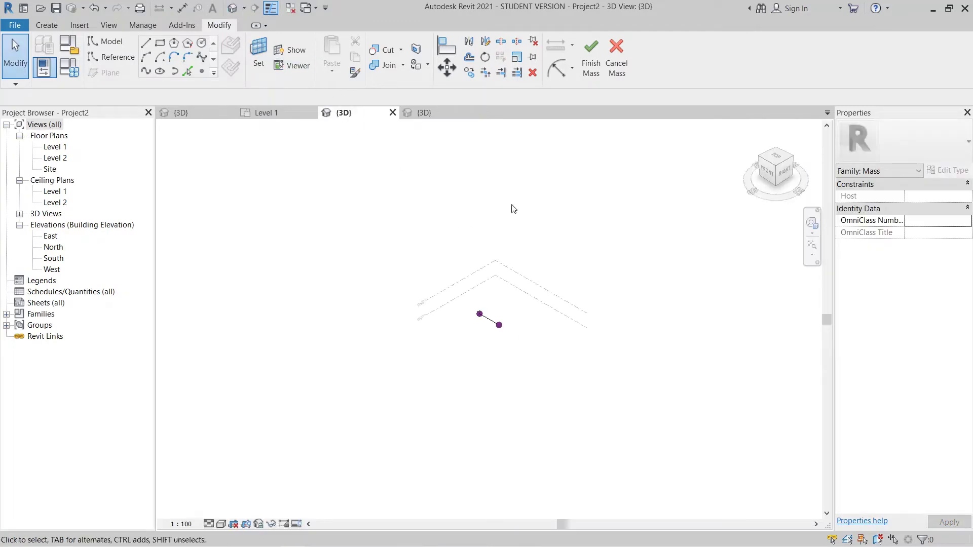
pyautogui.scroll(1, 475, 387)
pyautogui.scroll(2, 479, 328)
pyautogui.keyDown('shift'); pyautogui.moveTo(467, 397); pyautogui.dragTo(522, 371, button='middle'); pyautogui.keyUp('shift')
pyautogui.scroll(2, 507, 355)
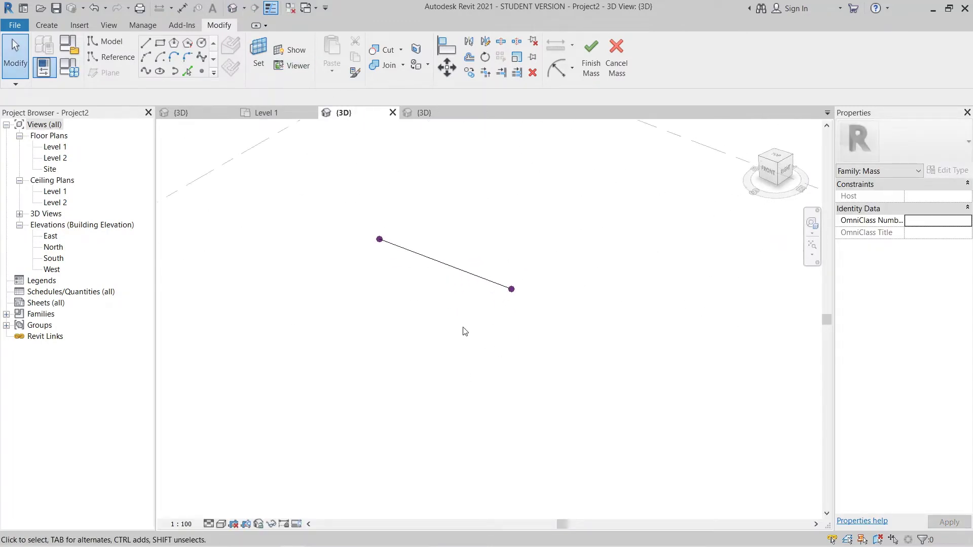
pyautogui.click(480, 278)
pyautogui.moveTo(461, 341); pyautogui.dragTo(492, 425, button='middle')
pyautogui.click(598, 76)
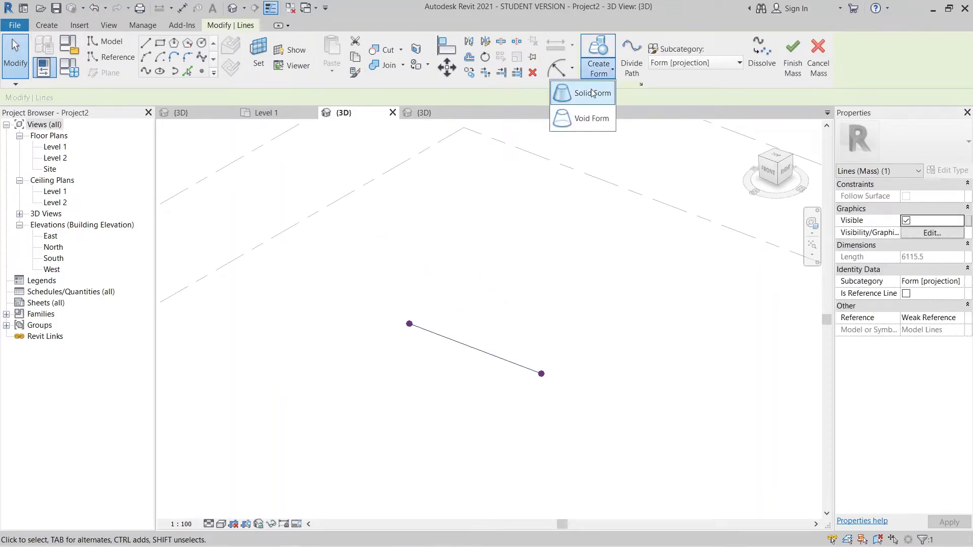
# Extrude the line into a solid surface form and divide its surface.
pyautogui.click(583, 94)
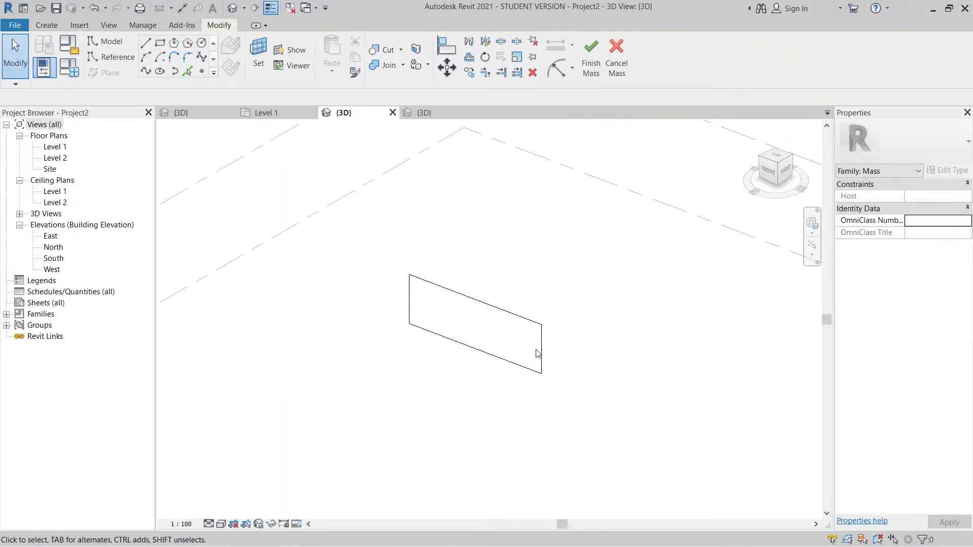
pyautogui.moveTo(504, 315); pyautogui.dragTo(606, 312, button='middle')
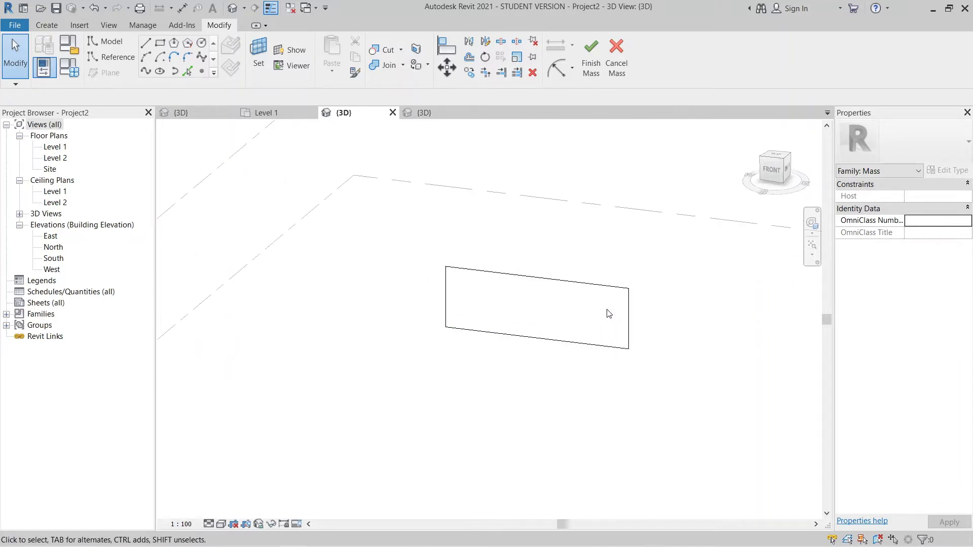
pyautogui.click(632, 313)
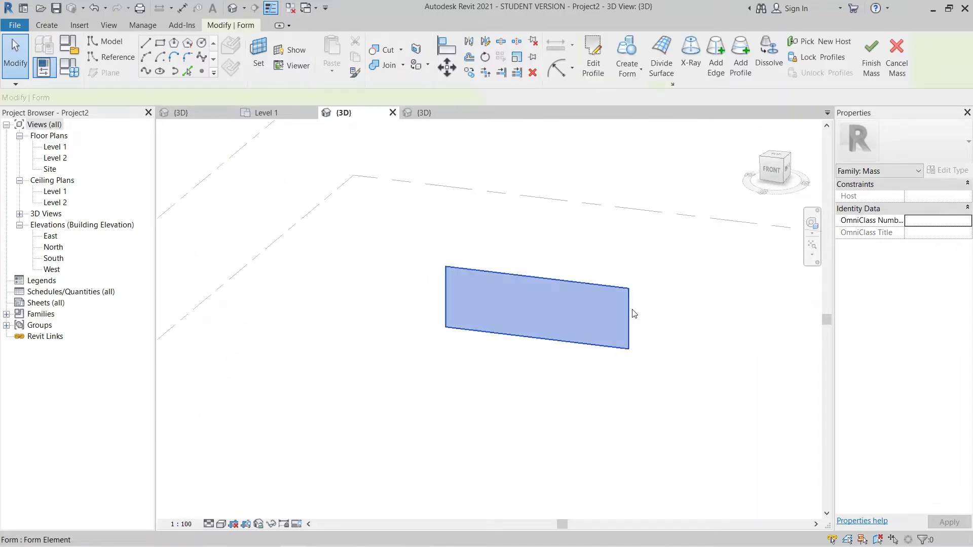
pyautogui.click(661, 48)
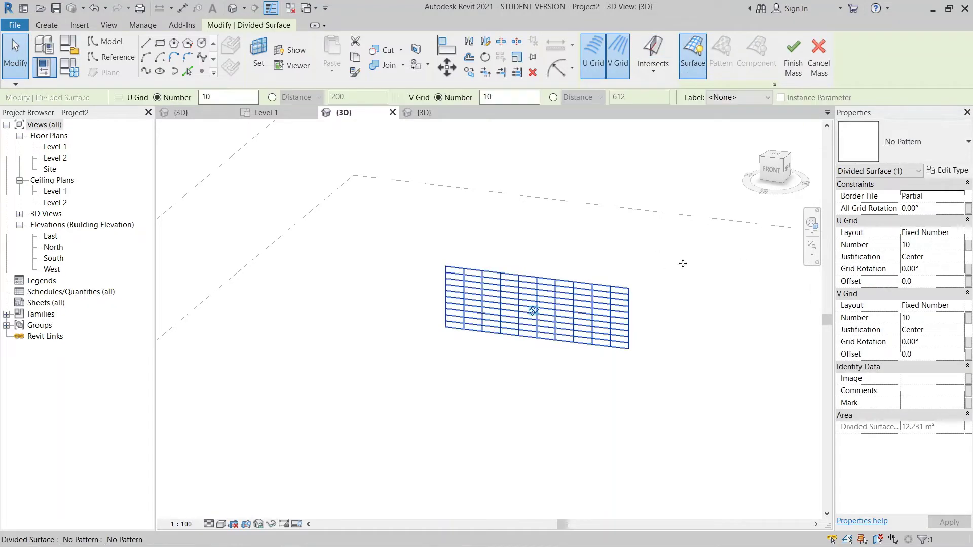
# Give the divided surface the Rhomboid pattern with U and V grid numbers of 40.
pyautogui.click(939, 151)
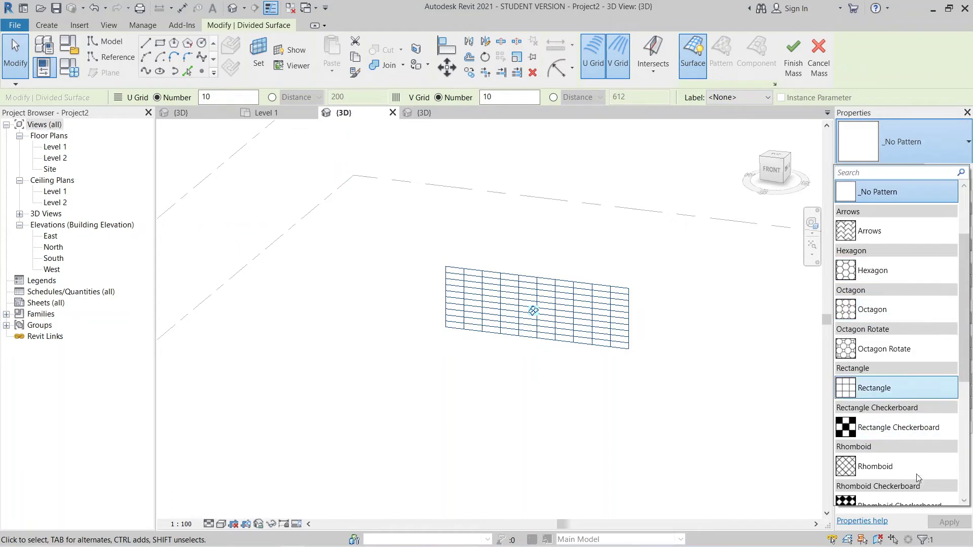
pyautogui.scroll(-1, 919, 430)
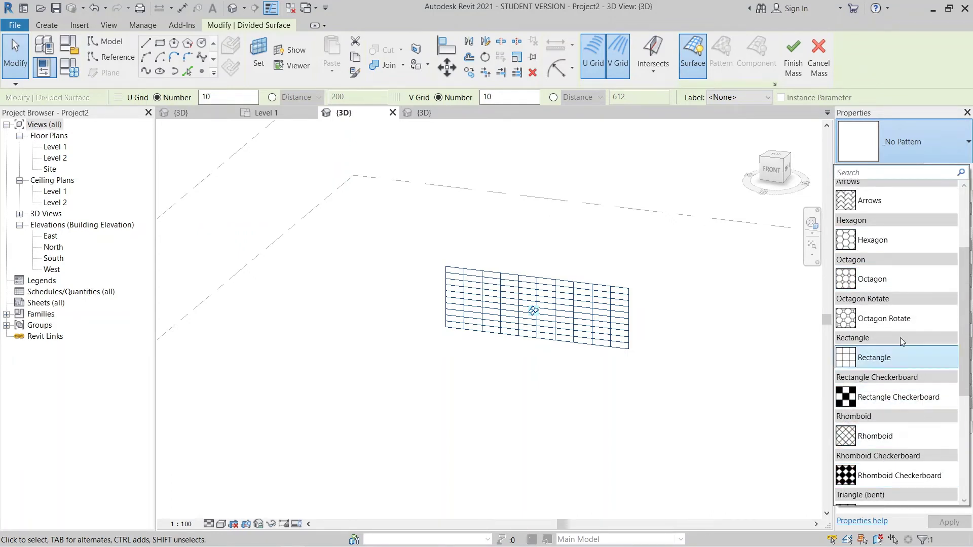
pyautogui.scroll(-1, 898, 354)
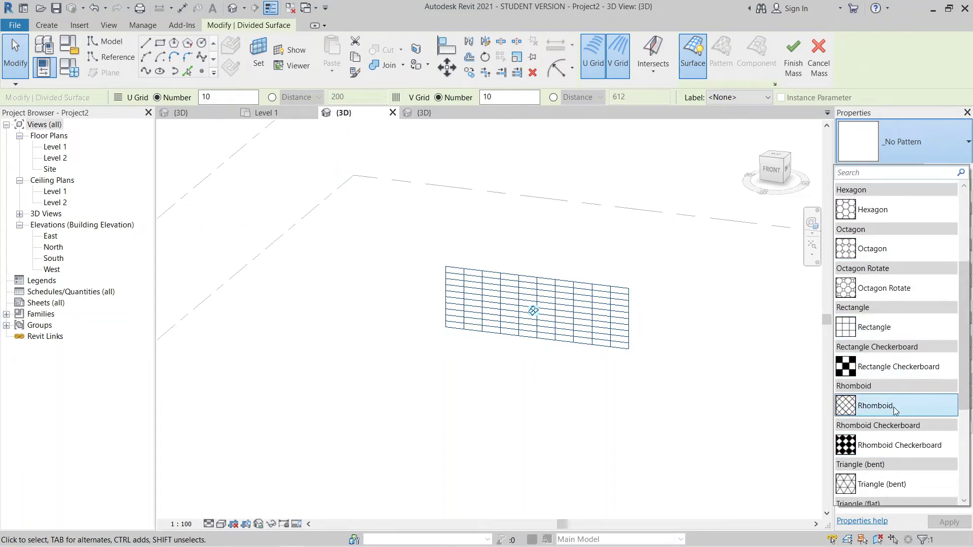
pyautogui.click(875, 406)
pyautogui.scroll(2, 582, 394)
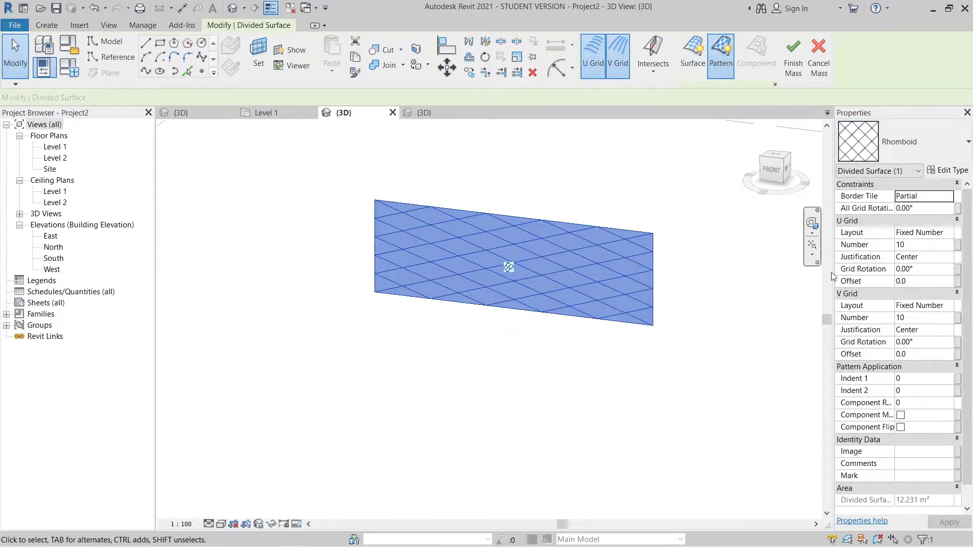
pyautogui.click(934, 244)
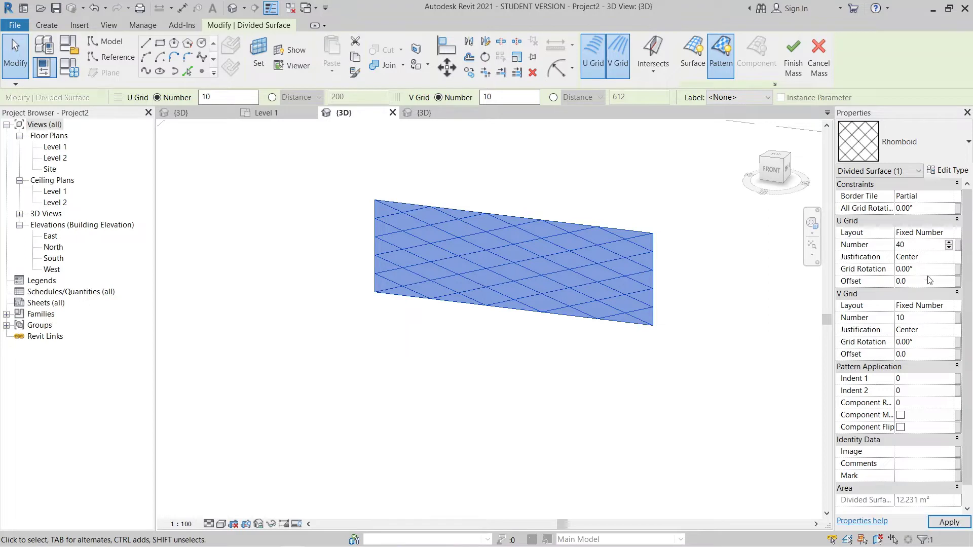
pyautogui.write('40')
pyautogui.click(925, 318)
pyautogui.click(946, 523)
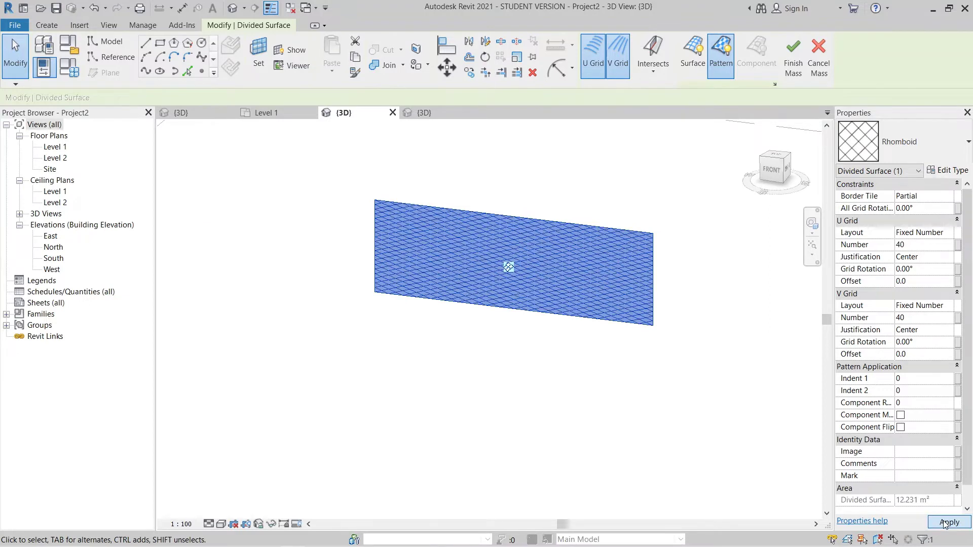
pyautogui.scroll(4, 527, 258)
pyautogui.scroll(3, 527, 258)
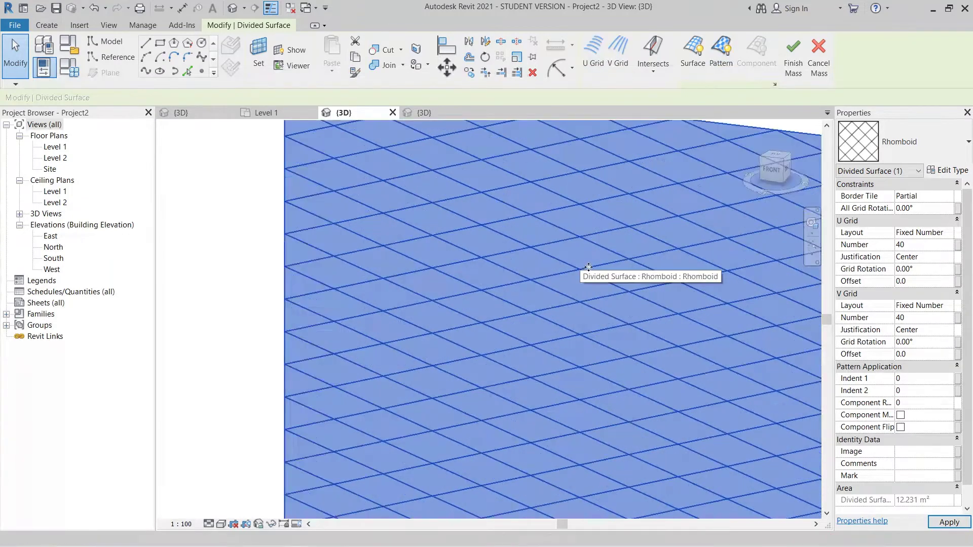
pyautogui.scroll(-6, 517, 253)
pyautogui.scroll(-2, 511, 252)
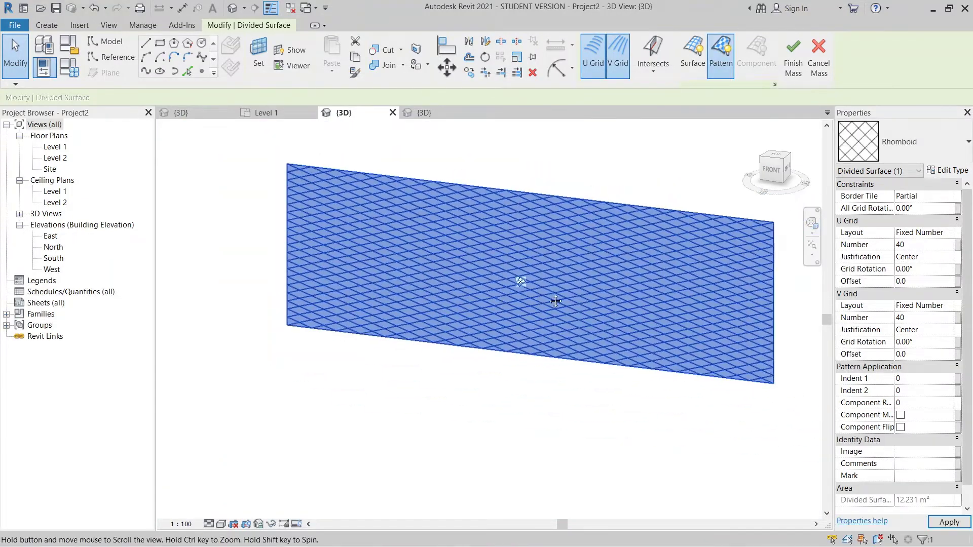
# Try different U and V grid layout options, leaving both on Fixed Number.
pyautogui.click(948, 233)
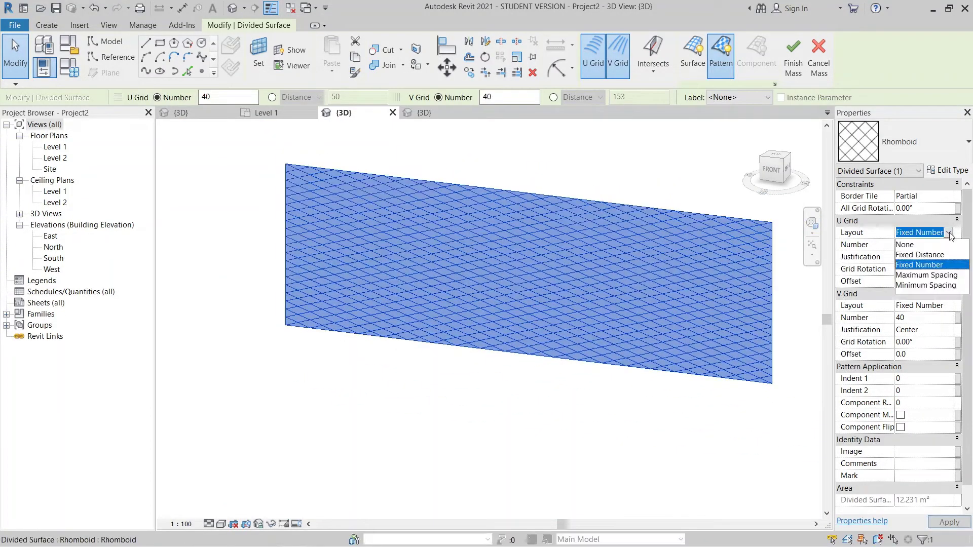
pyautogui.click(919, 264)
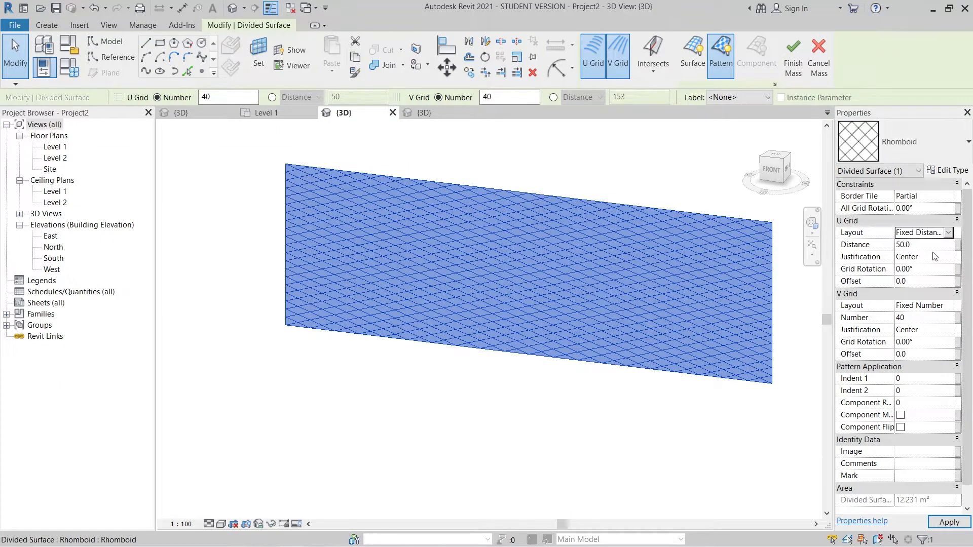
pyautogui.click(951, 306)
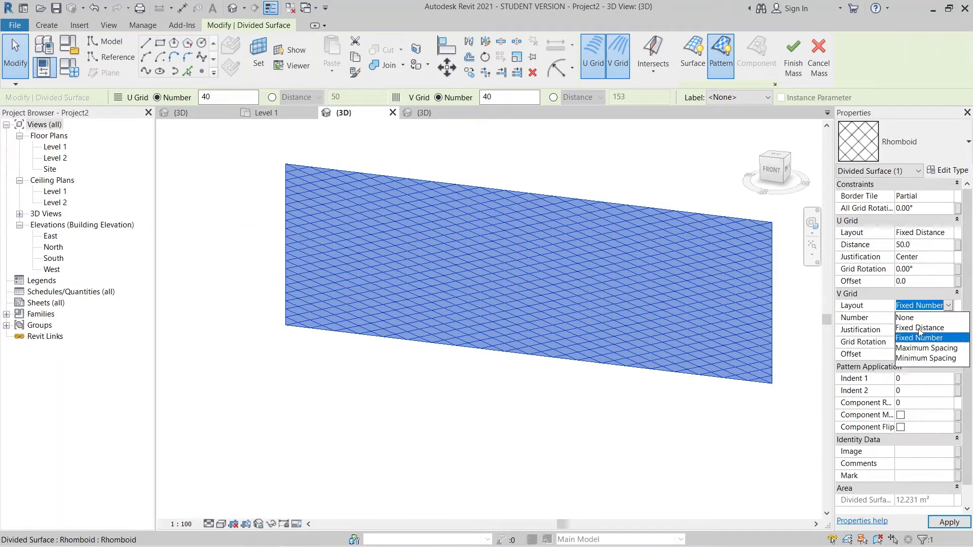
pyautogui.click(915, 329)
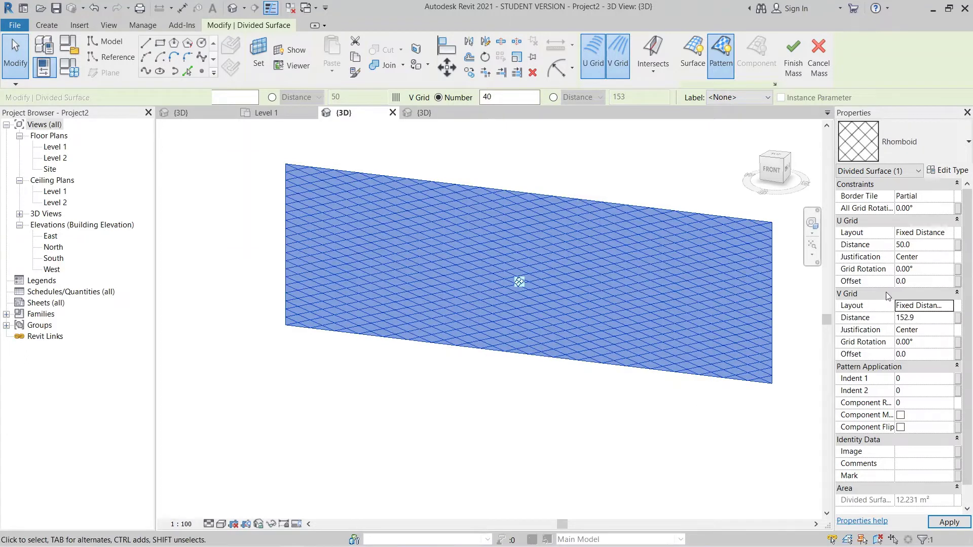
pyautogui.click(937, 233)
pyautogui.click(948, 233)
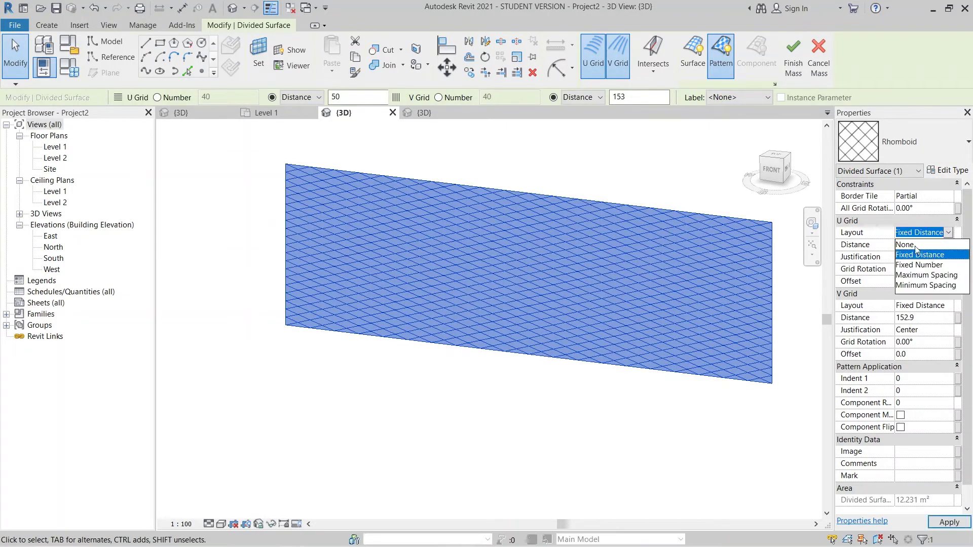
pyautogui.click(926, 275)
pyautogui.click(948, 233)
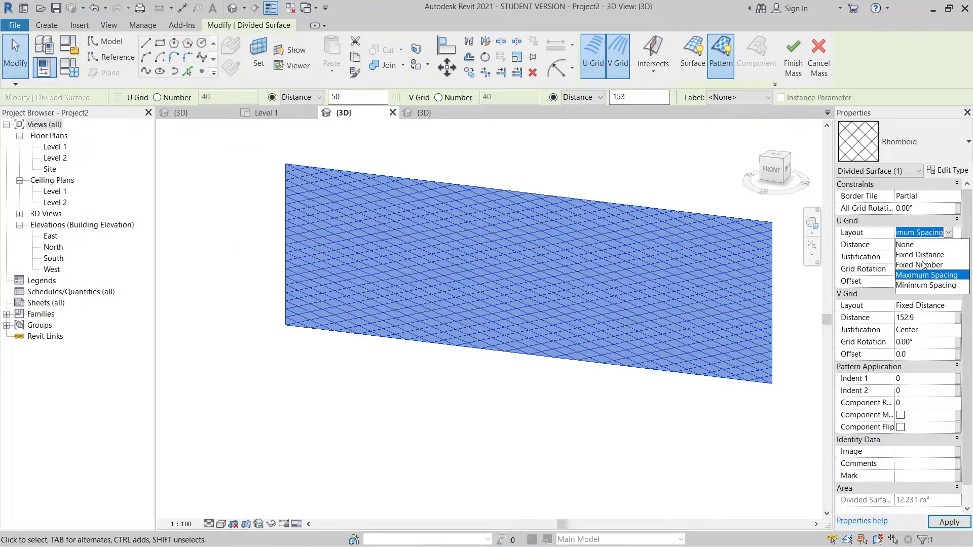
pyautogui.click(922, 265)
pyautogui.click(948, 305)
pyautogui.click(948, 306)
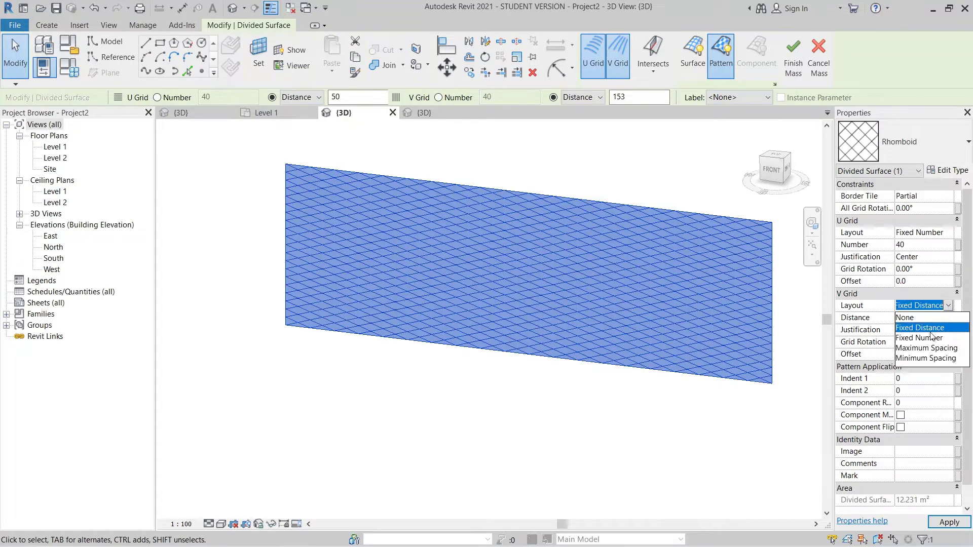
pyautogui.click(926, 329)
pyautogui.press('Up')
# Change the grid division count to 30 and apply the 30 by 30 grid.
pyautogui.click(920, 319)
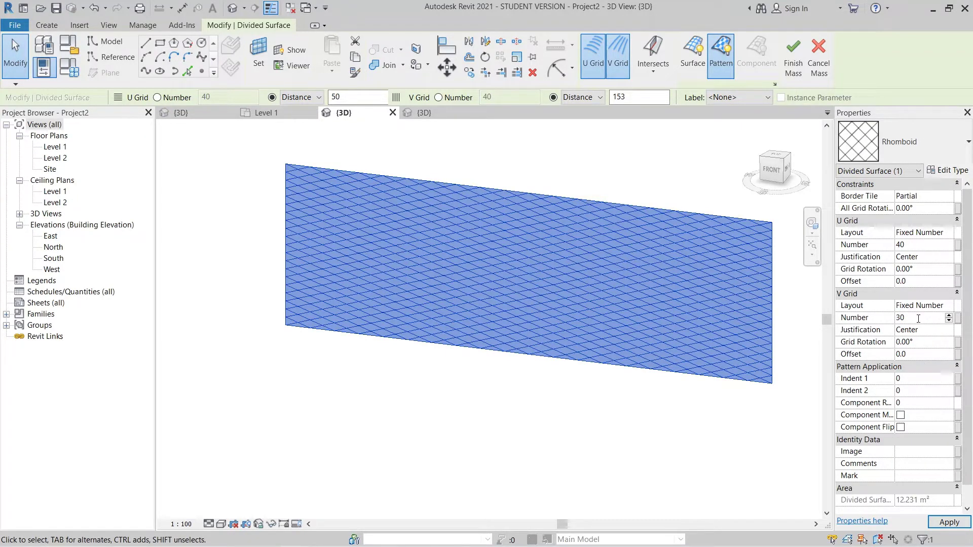
pyautogui.click(918, 245)
pyautogui.press('Return')
pyautogui.click(926, 247)
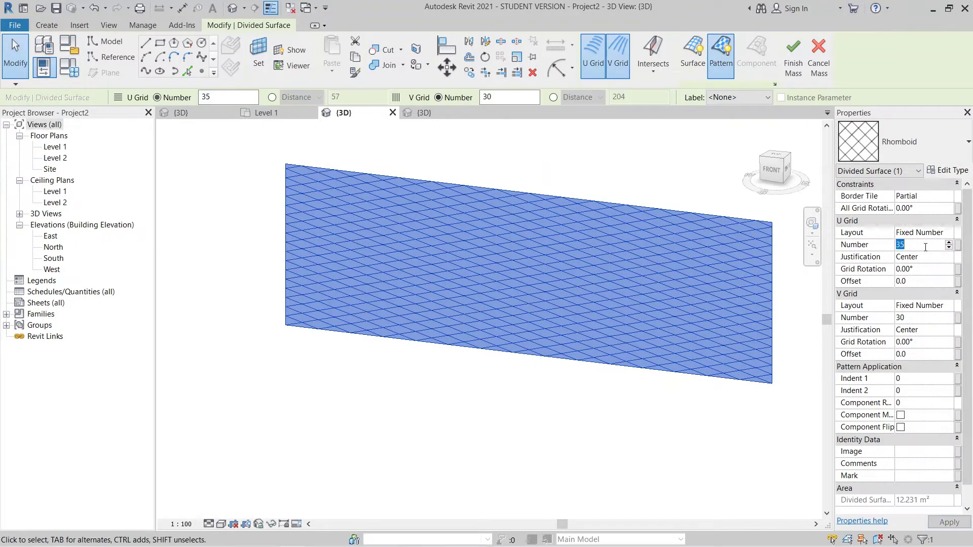
pyautogui.write('30')
pyautogui.press('Return')
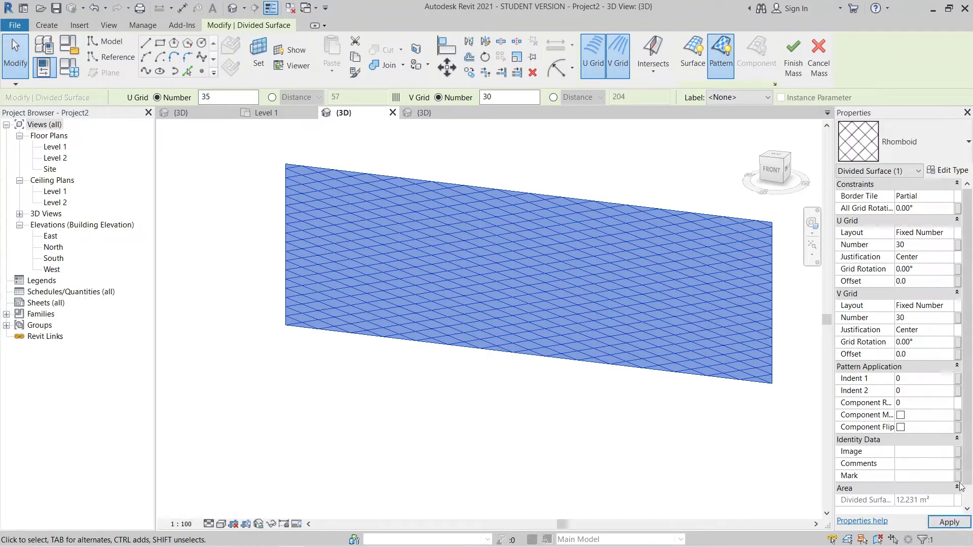
pyautogui.click(949, 522)
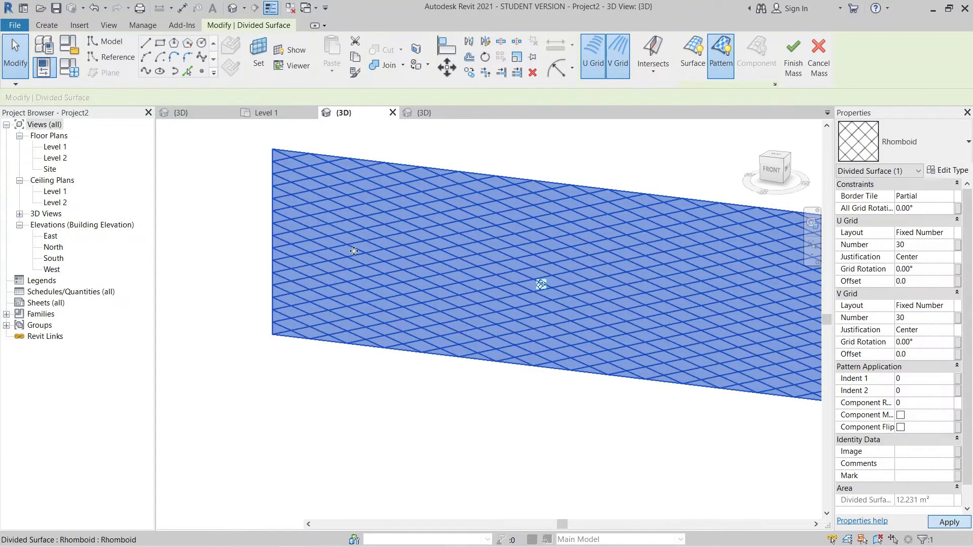
pyautogui.scroll(3, 370, 375)
pyautogui.scroll(-2, 466, 306)
pyautogui.moveTo(467, 306); pyautogui.dragTo(494, 274, button='middle')
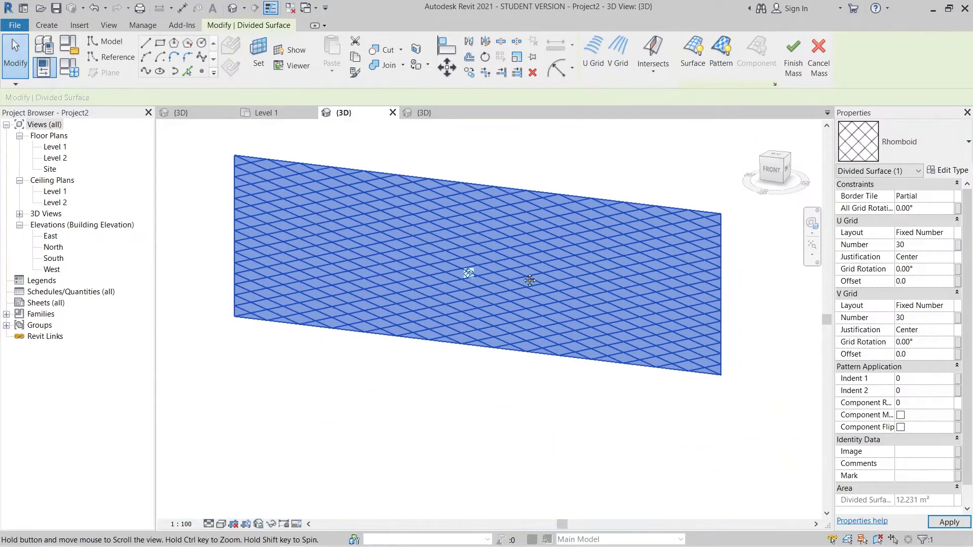
pyautogui.scroll(-1, 507, 314)
# Switch U and V grid layouts to Fixed Distance (66.7 and 203.9), then view Family4 in 3D.
pyautogui.click(947, 233)
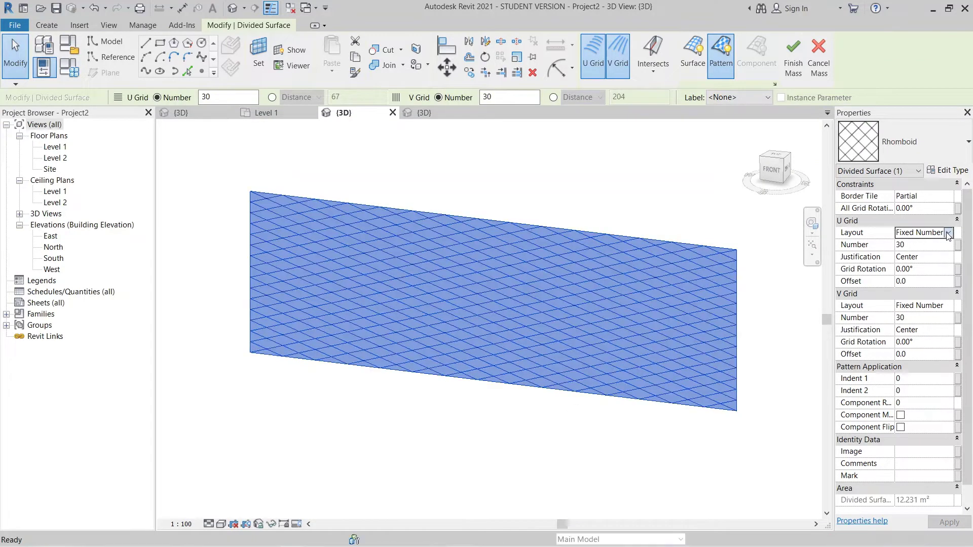
pyautogui.click(949, 232)
pyautogui.click(915, 263)
pyautogui.click(949, 307)
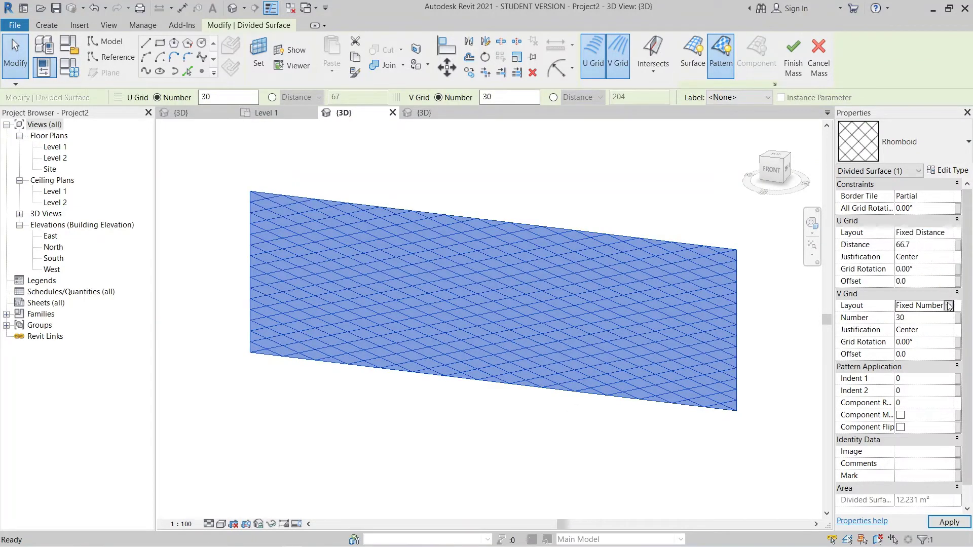
pyautogui.click(948, 306)
pyautogui.click(936, 328)
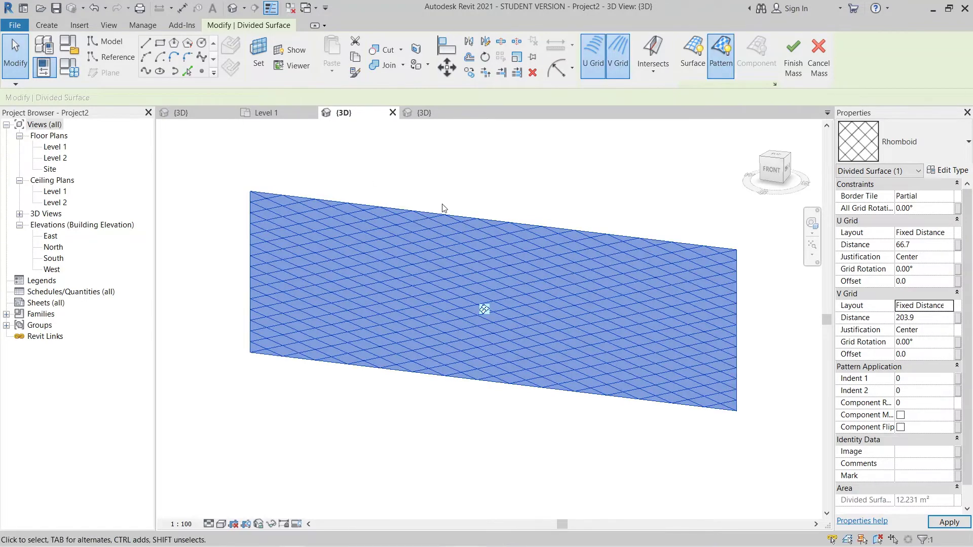
pyautogui.click(435, 113)
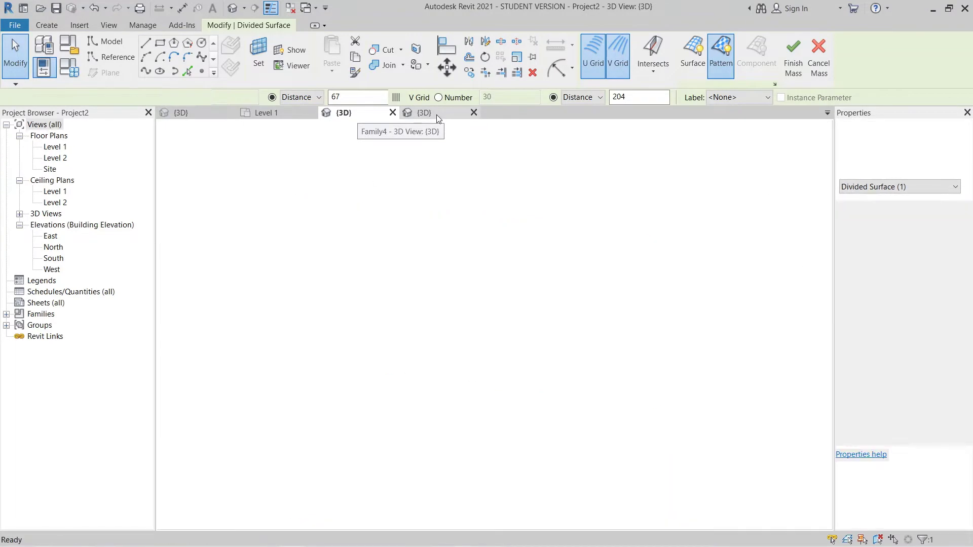
# Change Family4's tile pattern grid from Rectangle to Rhomboid, then return to Project2's 3D view.
pyautogui.scroll(-2, 436, 352)
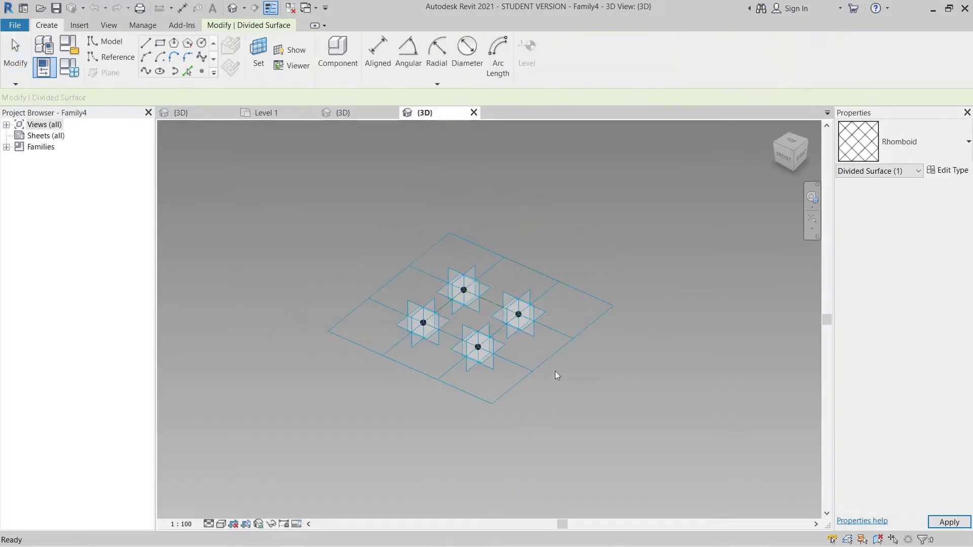
pyautogui.click(533, 423)
pyautogui.moveTo(532, 423); pyautogui.dragTo(556, 419, button='middle')
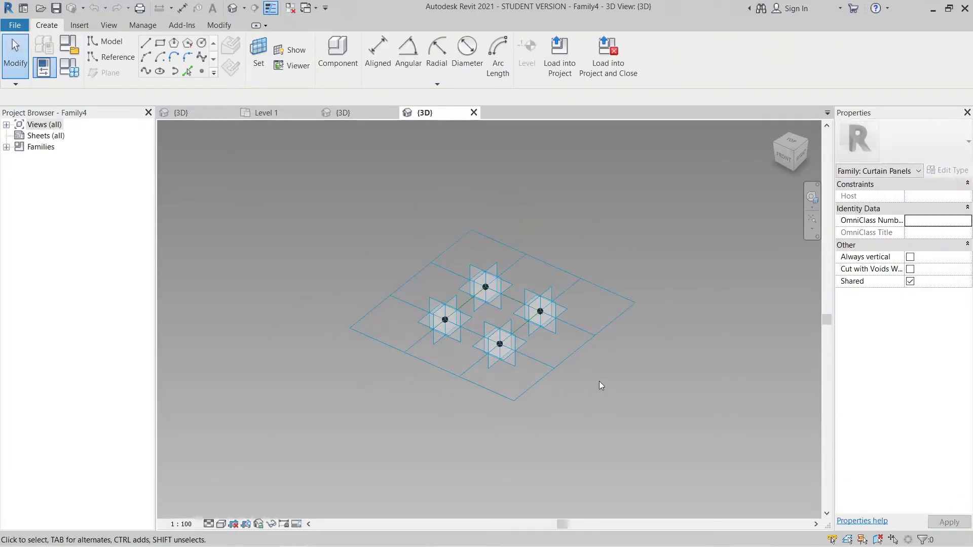
pyautogui.click(603, 322)
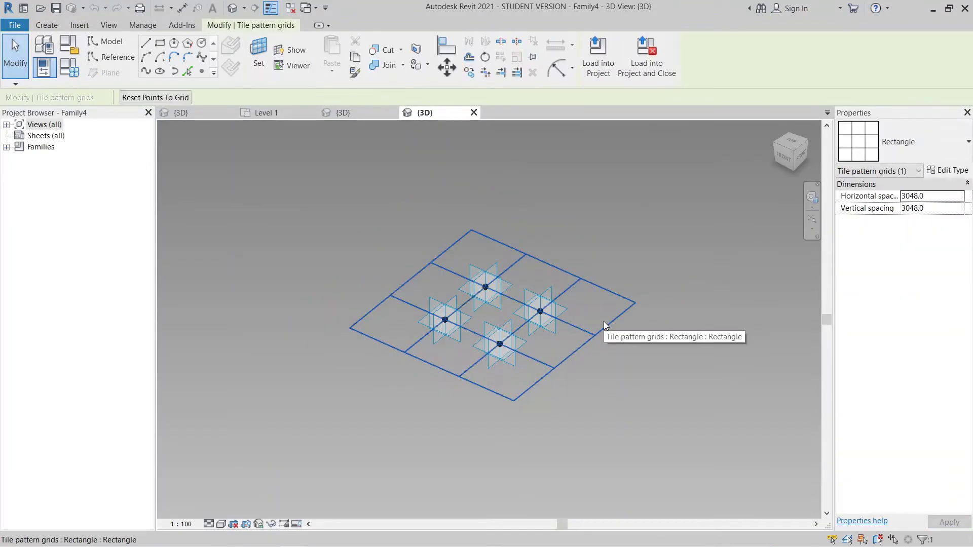
pyautogui.click(950, 142)
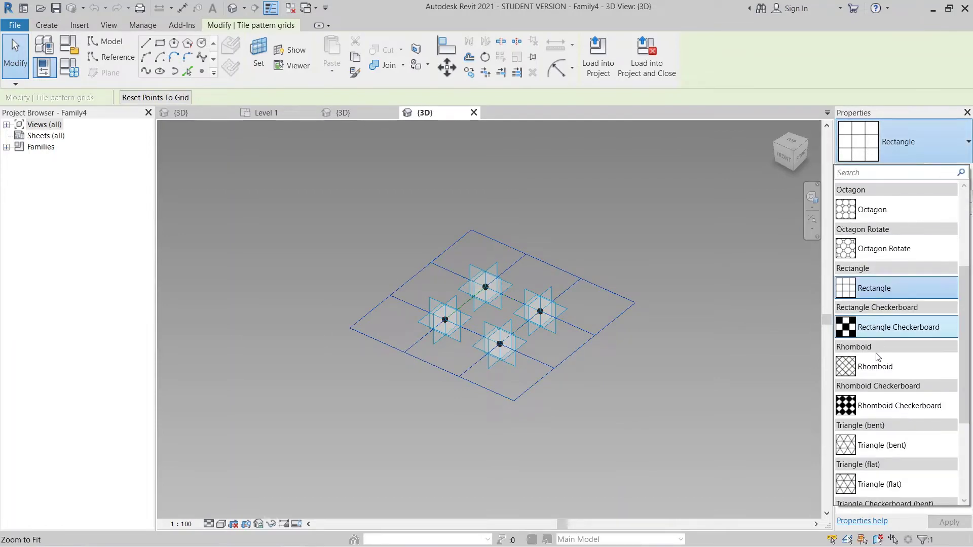
pyautogui.click(922, 366)
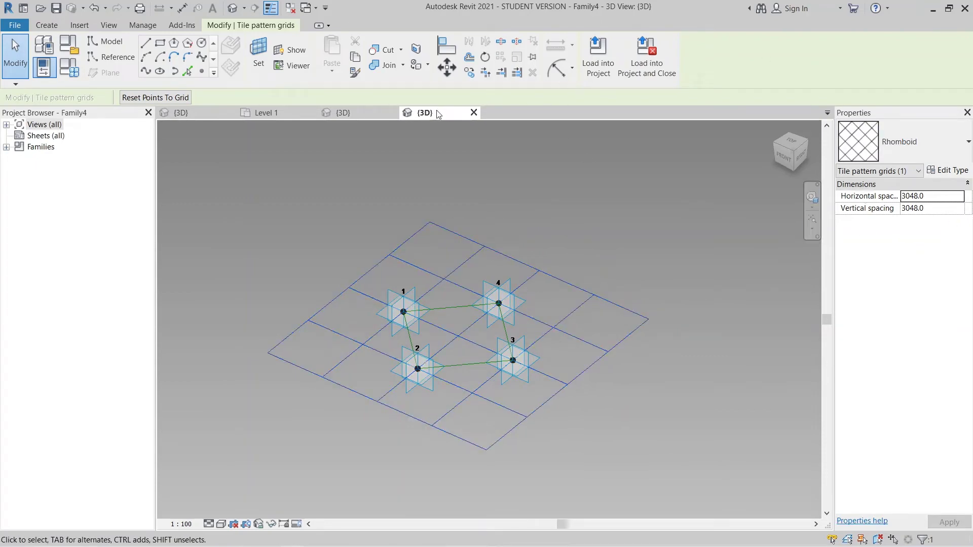
pyautogui.click(360, 112)
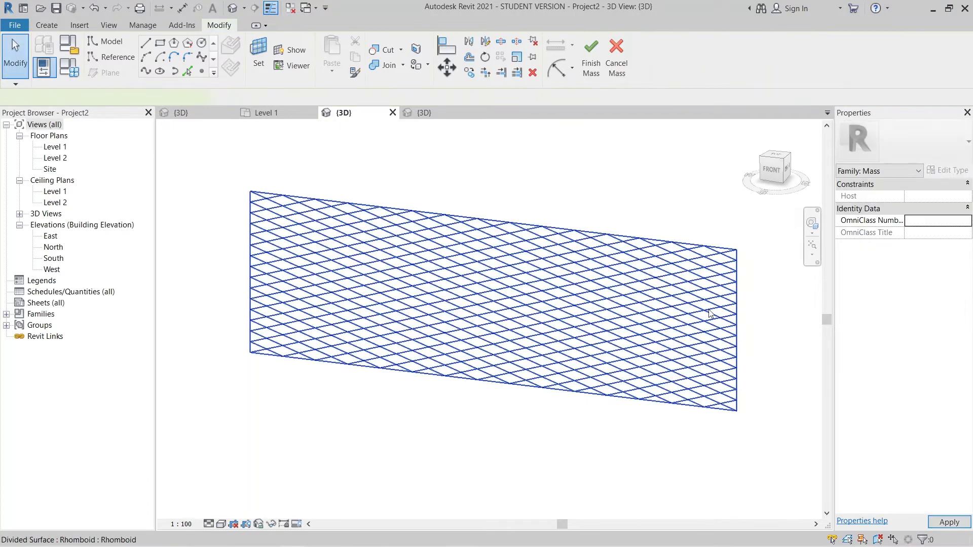
# Read the wall's U 66.7 and V 203.9 distances and set them as the tile grid's spacing.
pyautogui.click(709, 317)
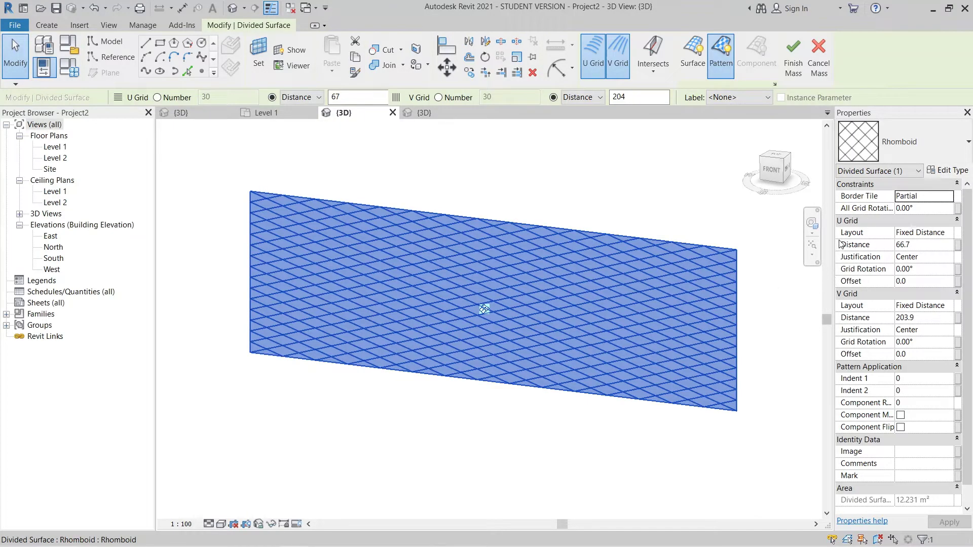
pyautogui.click(918, 245)
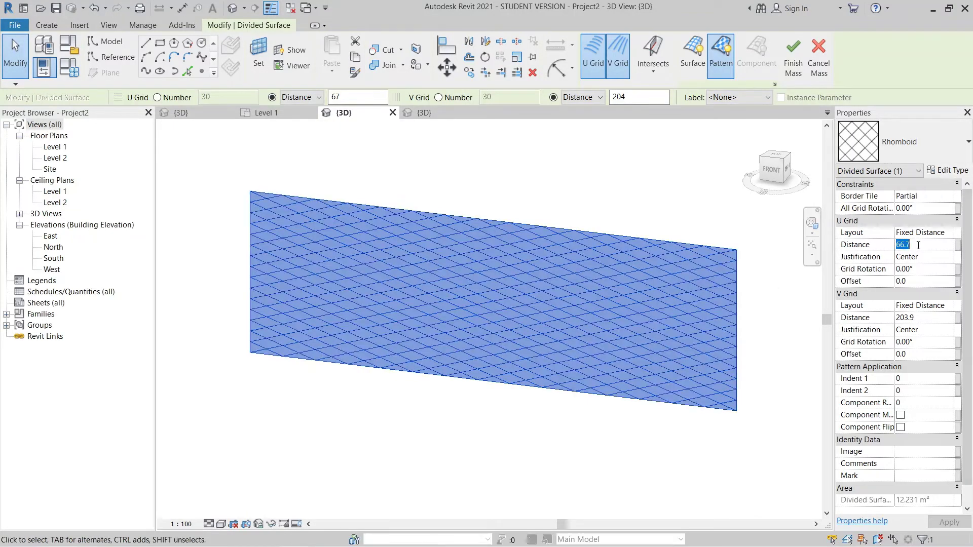
pyautogui.click(426, 113)
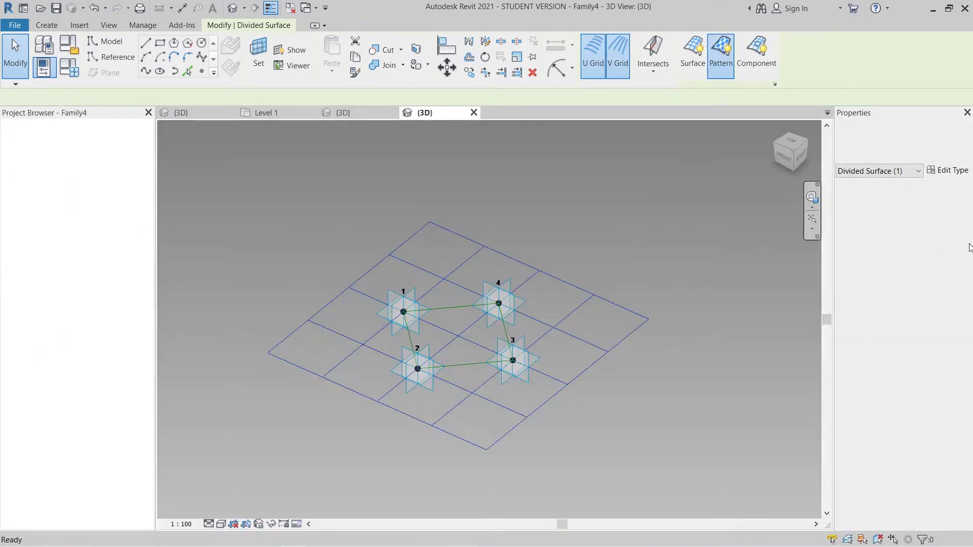
pyautogui.click(654, 315)
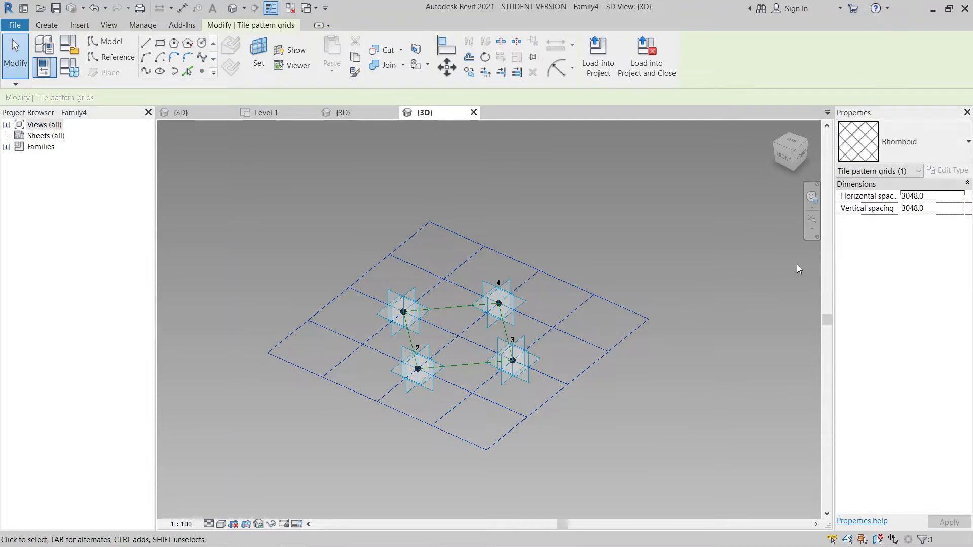
pyautogui.click(943, 196)
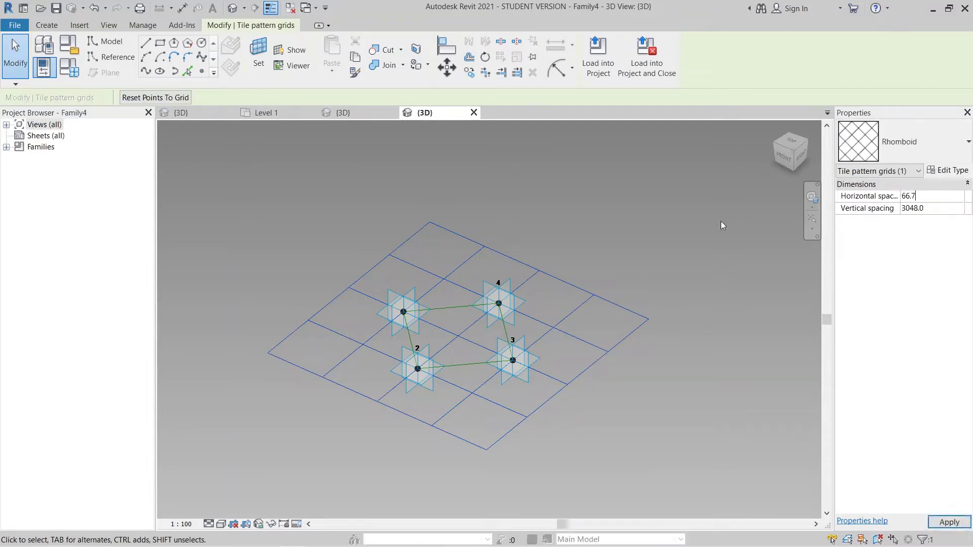
pyautogui.click(343, 113)
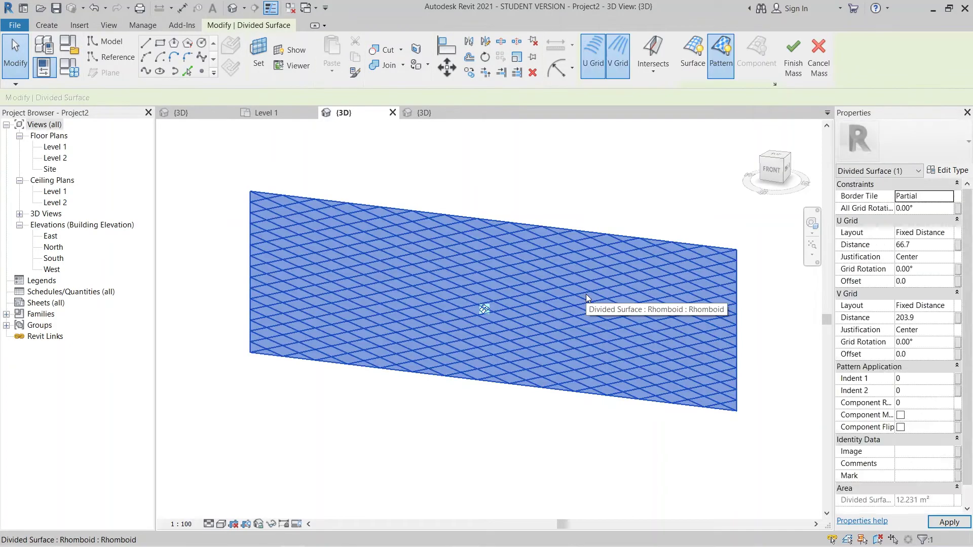
pyautogui.click(922, 318)
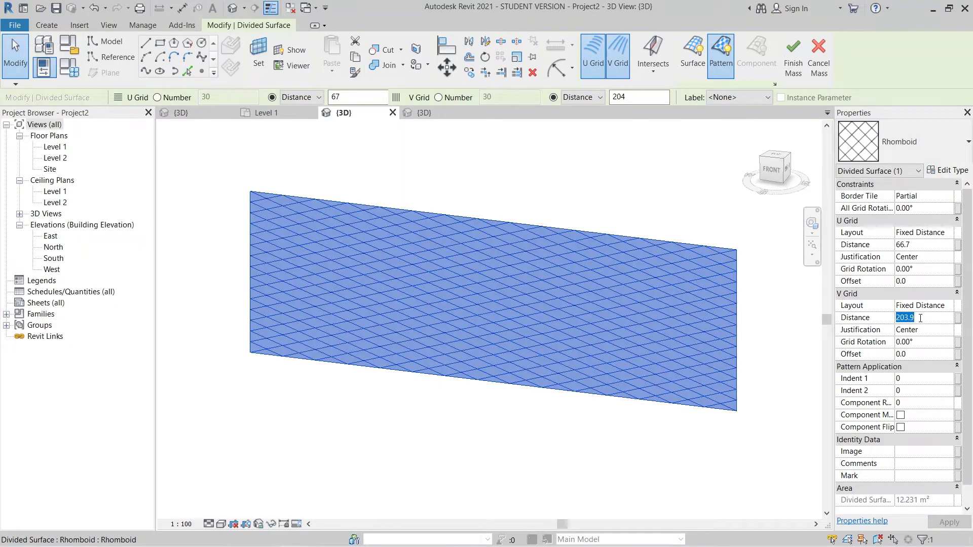
pyautogui.click(435, 115)
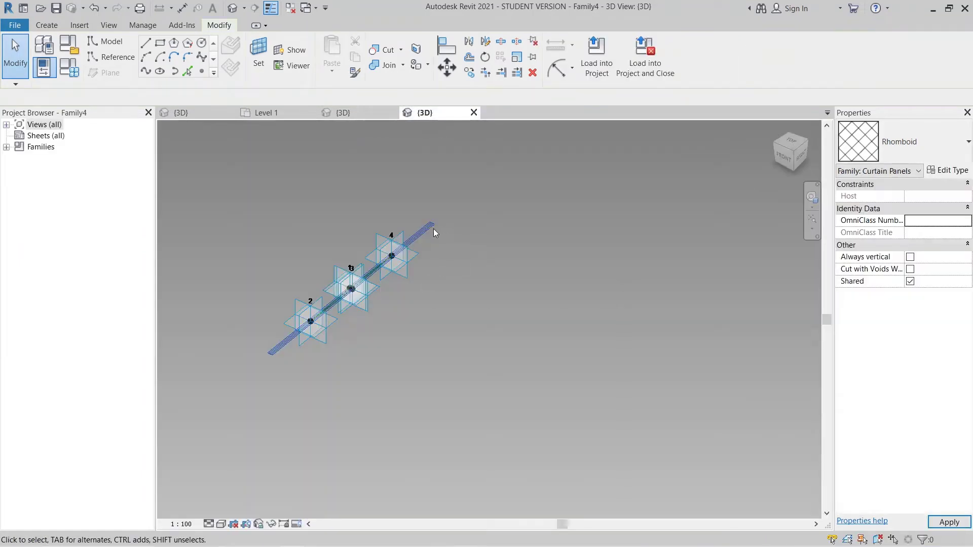
pyautogui.click(433, 229)
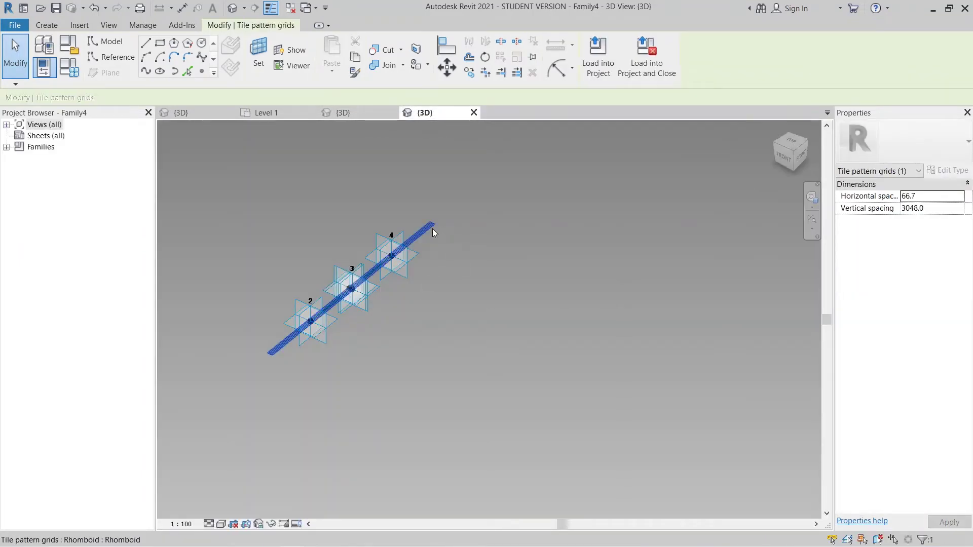
pyautogui.click(945, 209)
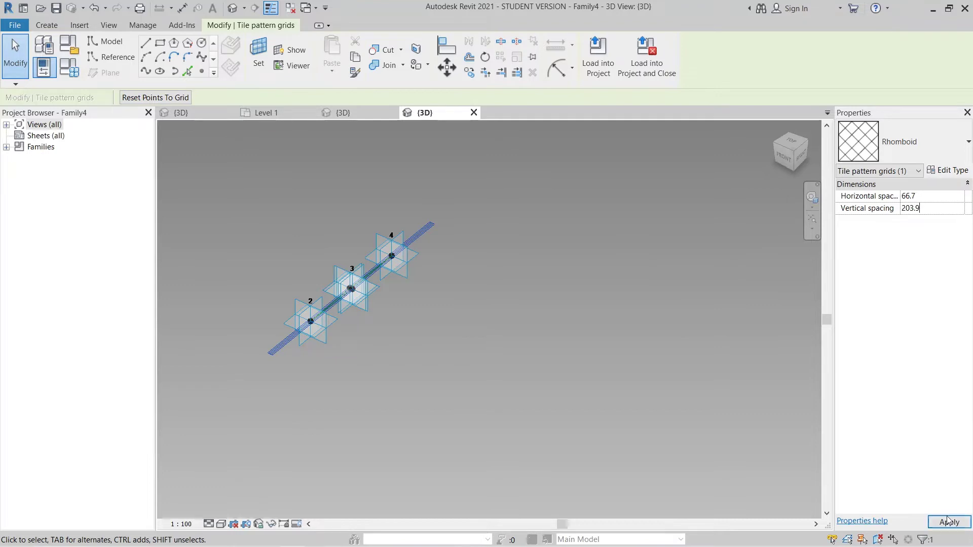
pyautogui.click(948, 521)
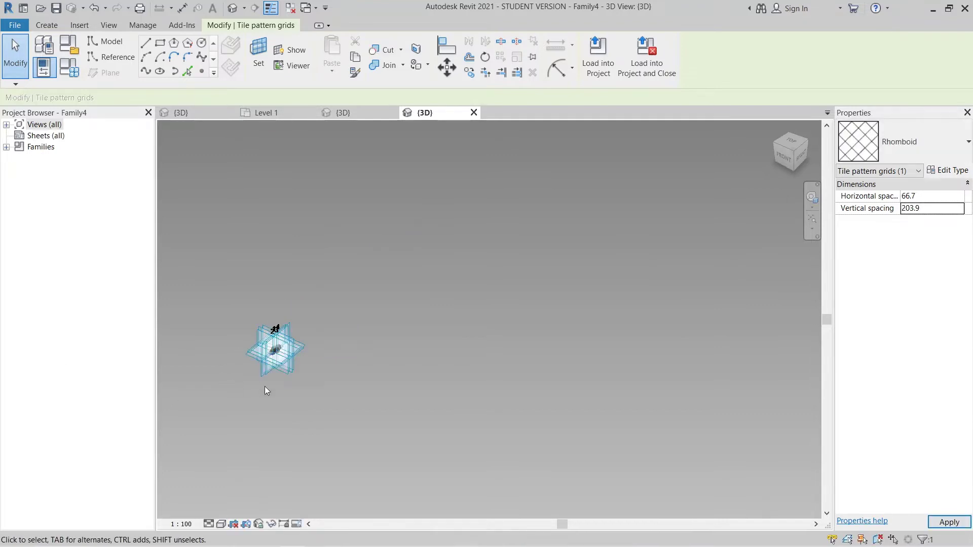
# Clear the selection, frame tile points 1 to 4, and start drawing reference lines.
pyautogui.moveTo(250, 369); pyautogui.dragTo(435, 406, button='middle')
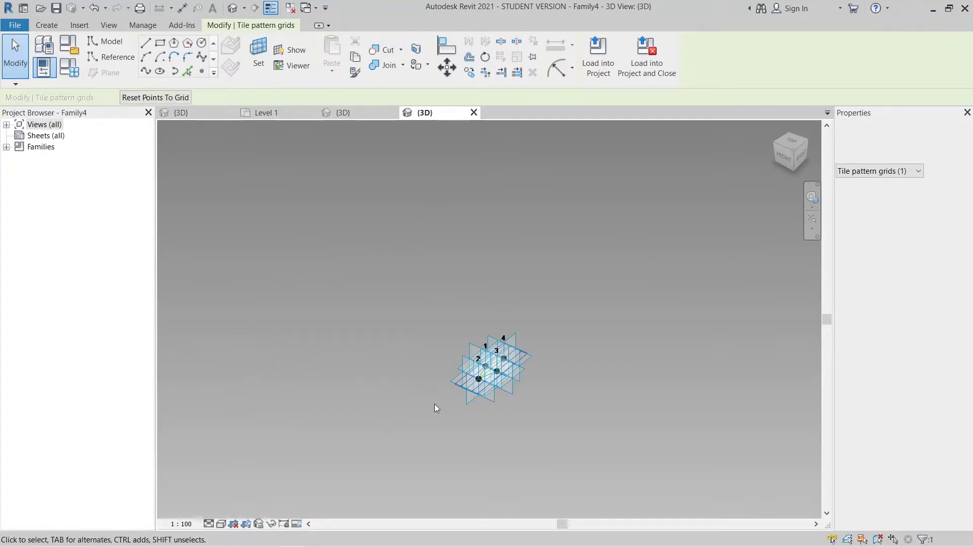
pyautogui.scroll(3, 436, 400)
pyautogui.click(552, 326)
pyautogui.scroll(3, 553, 404)
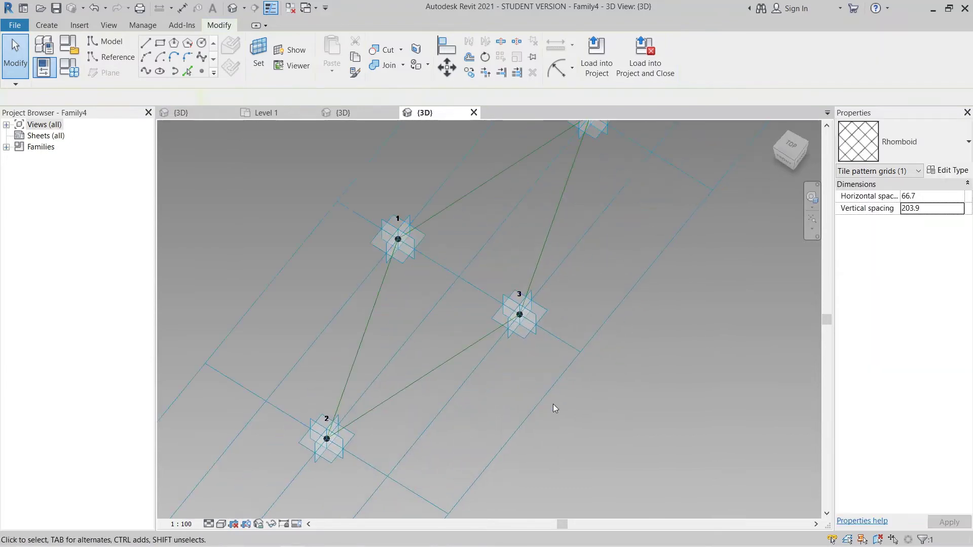
pyautogui.click(607, 361)
pyautogui.scroll(-5, 594, 375)
pyautogui.moveTo(623, 391); pyautogui.dragTo(527, 268, button='middle')
pyautogui.scroll(4, 527, 268)
pyautogui.moveTo(646, 374); pyautogui.dragTo(595, 378, button='middle')
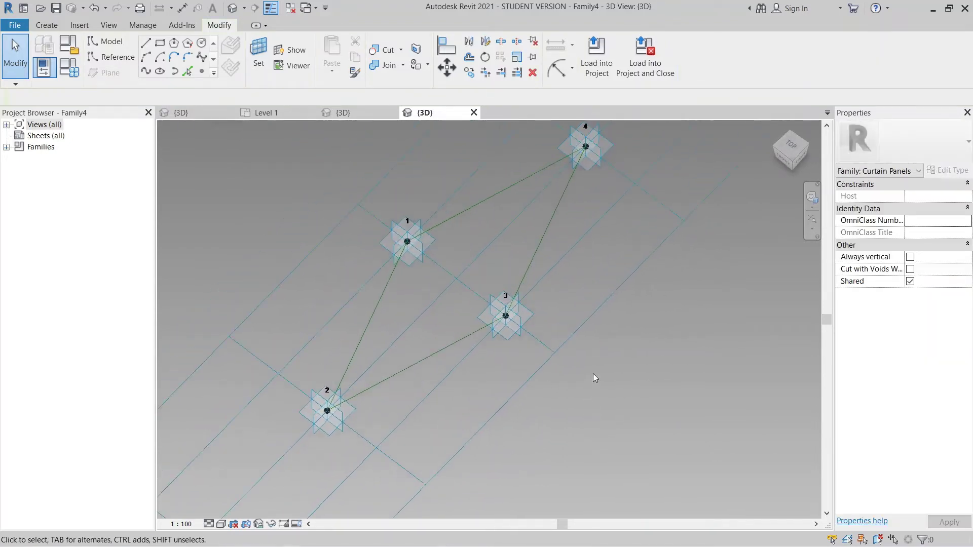
pyautogui.click(110, 58)
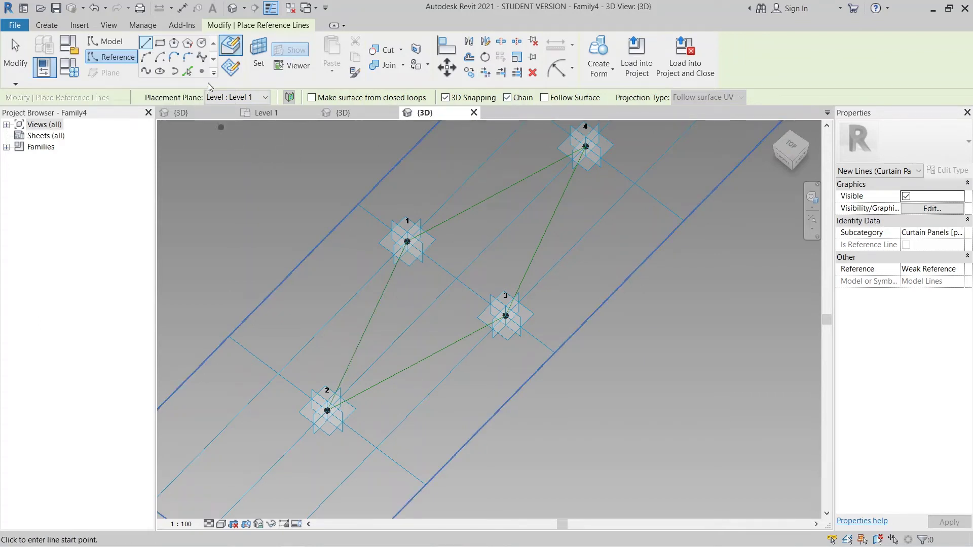
# Place a reference point midway along the line between points 3 and 4.
pyautogui.click(203, 72)
pyautogui.click(545, 231)
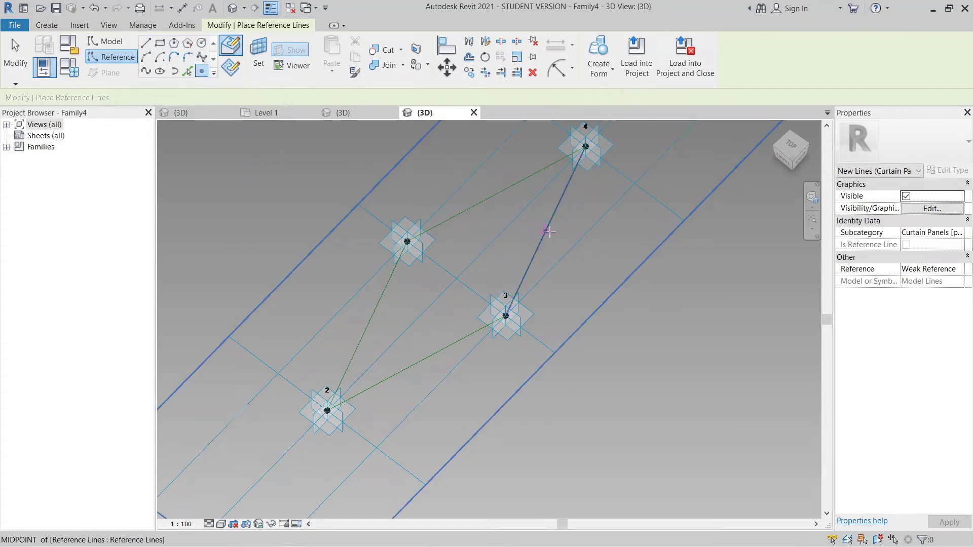
pyautogui.press('Escape')
pyautogui.press('Escape')
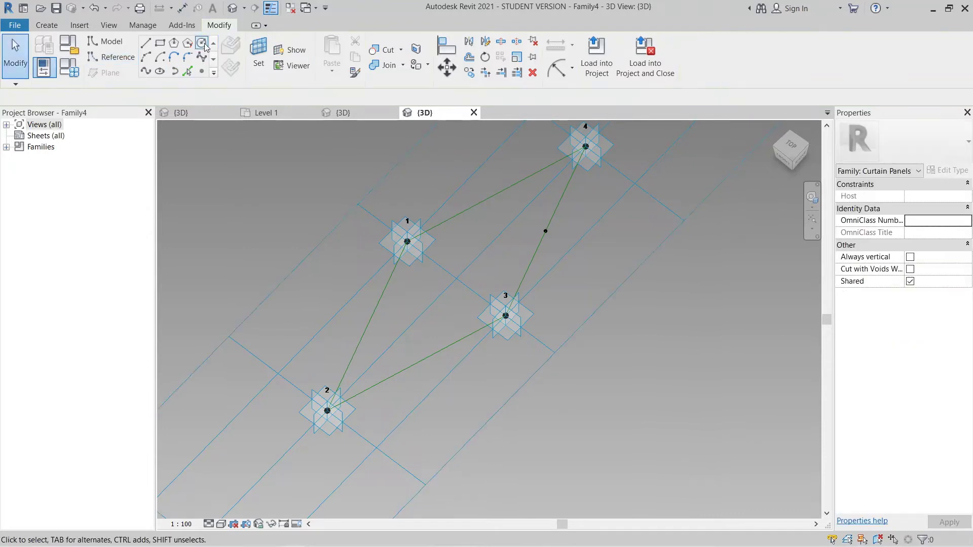
# Draw a radius-20 circle centred on that reference point, using its plane as work plane.
pyautogui.click(202, 44)
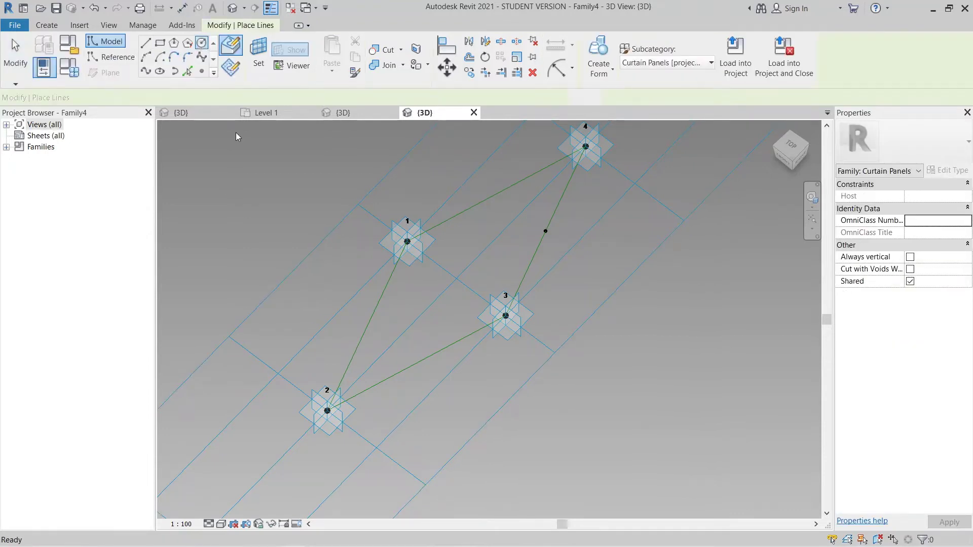
pyautogui.click(253, 57)
pyautogui.scroll(3, 542, 253)
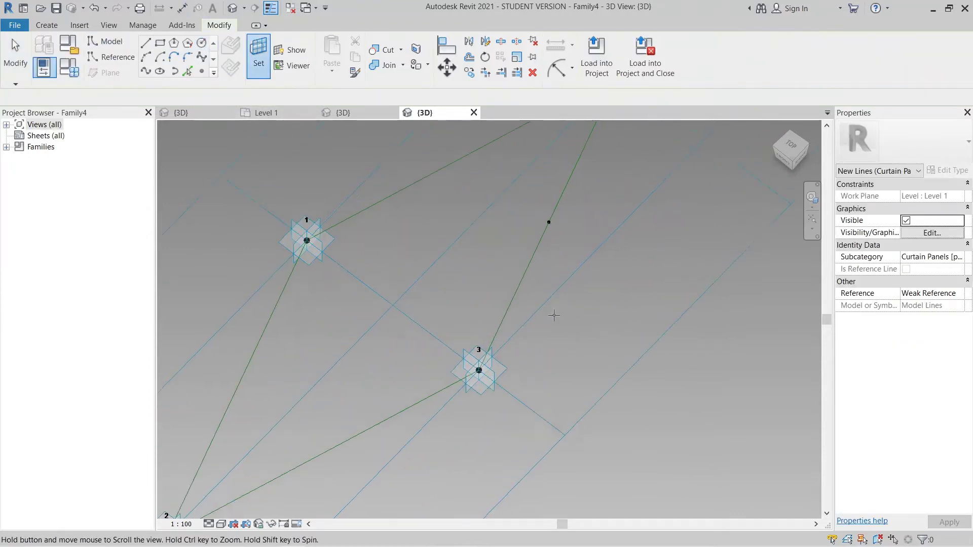
pyautogui.moveTo(554, 315); pyautogui.dragTo(572, 293, button='middle')
pyautogui.click(572, 293)
pyautogui.scroll(6, 578, 273)
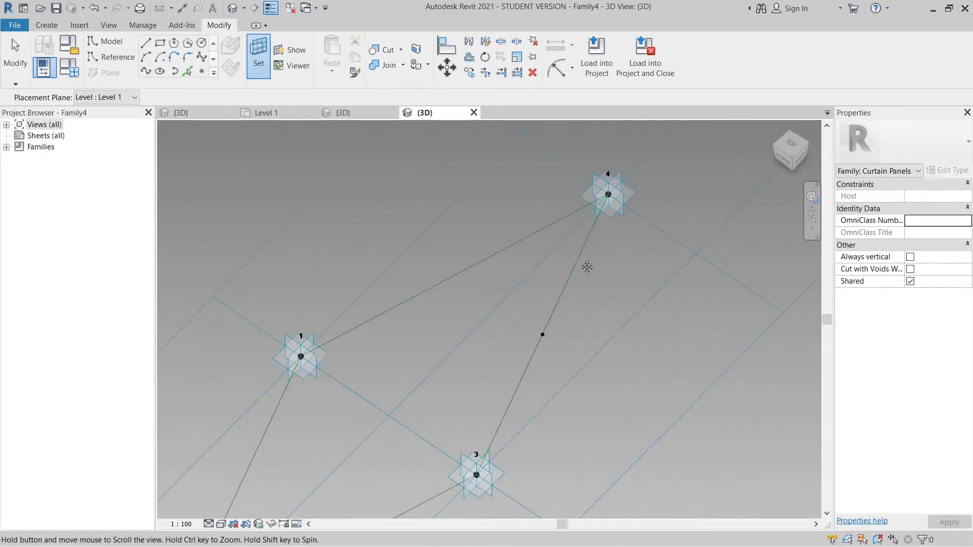
pyautogui.click(549, 270)
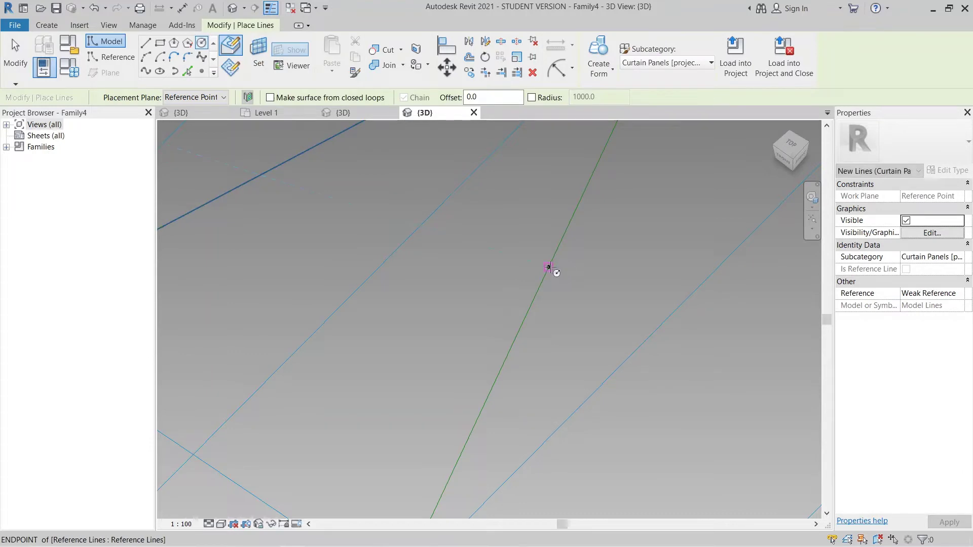
pyautogui.click(548, 267)
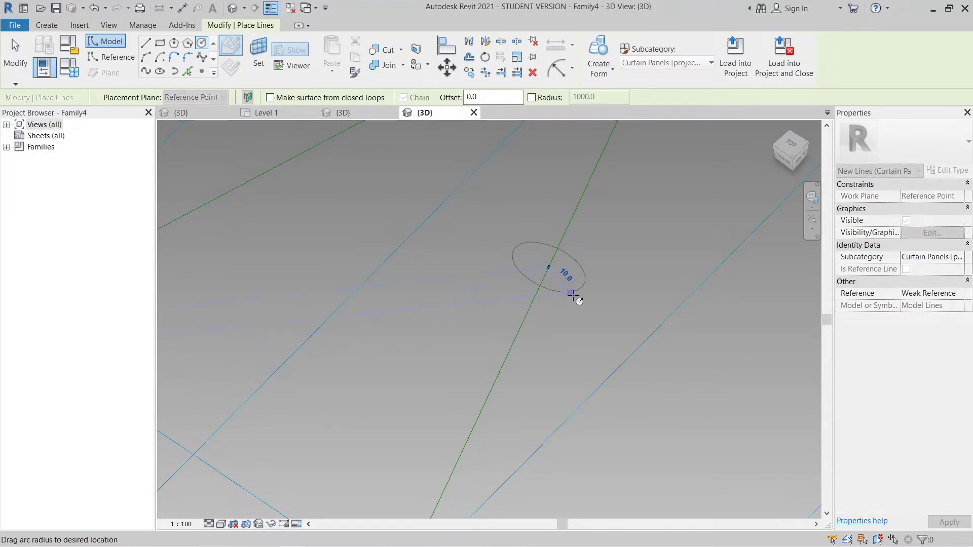
pyautogui.click(596, 319)
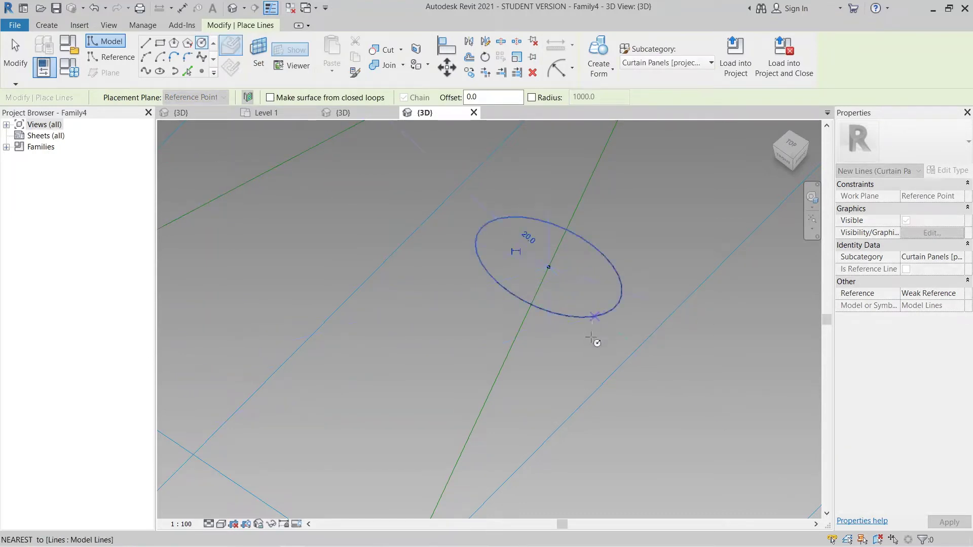
pyautogui.press('Escape')
# Select the circle and make its radius 20 dimension permanent.
pyautogui.scroll(-5, 606, 382)
pyautogui.keyDown('shift'); pyautogui.moveTo(647, 337); pyautogui.dragTo(633, 373, button='middle'); pyautogui.keyUp('shift')
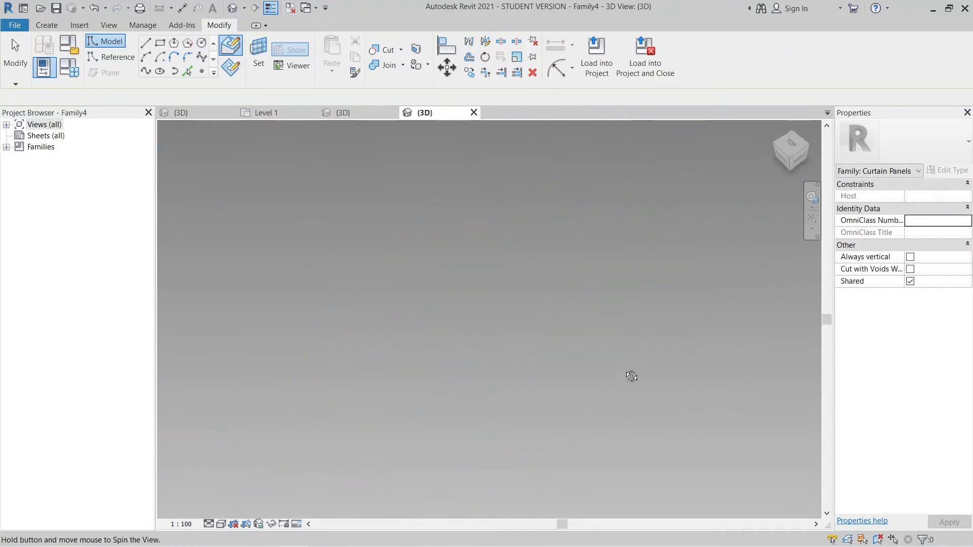
pyautogui.press('Escape')
pyautogui.scroll(10, 600, 363)
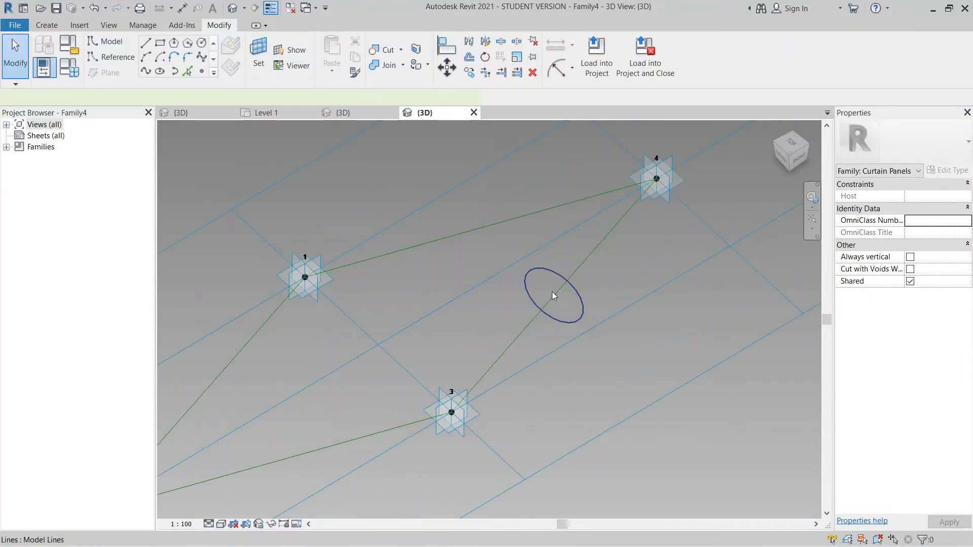
pyautogui.click(552, 291)
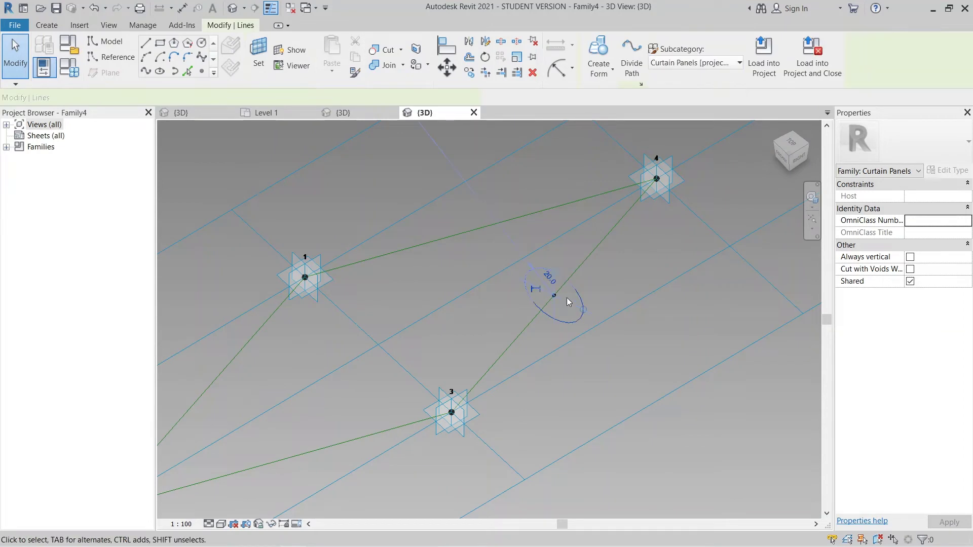
pyautogui.click(538, 290)
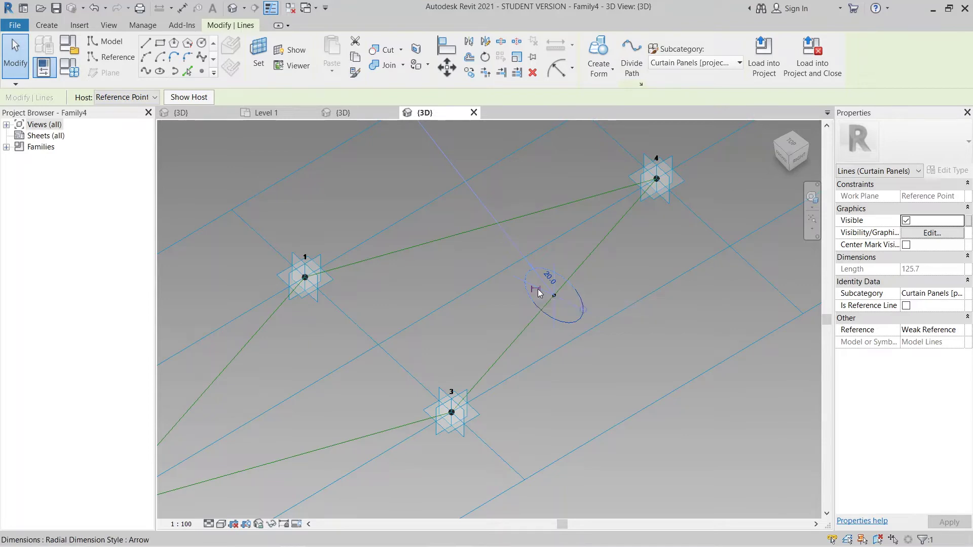
# Label the circle's radial dimension with a new family parameter named Point A.
pyautogui.click(513, 246)
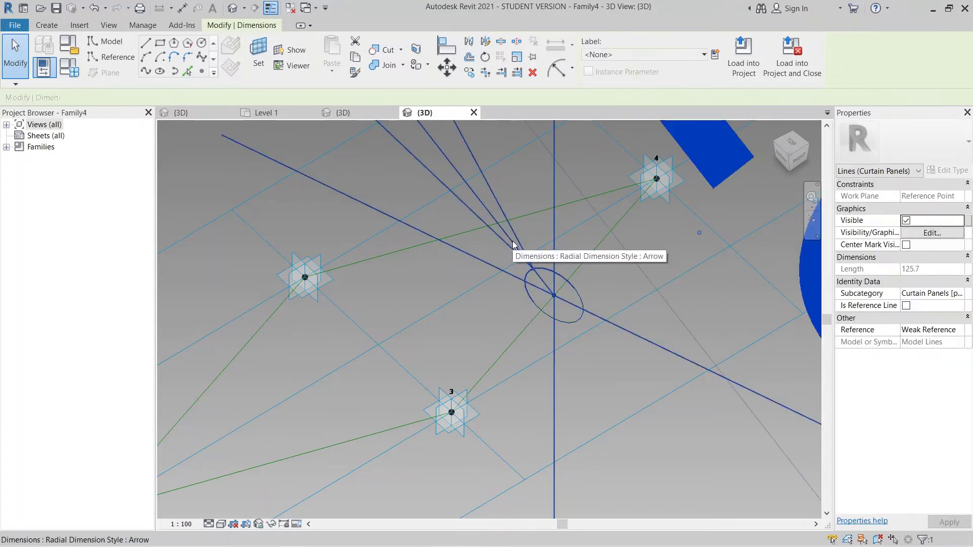
pyautogui.keyDown('shift'); pyautogui.moveTo(513, 245); pyautogui.dragTo(568, 63, button='middle'); pyautogui.keyUp('shift')
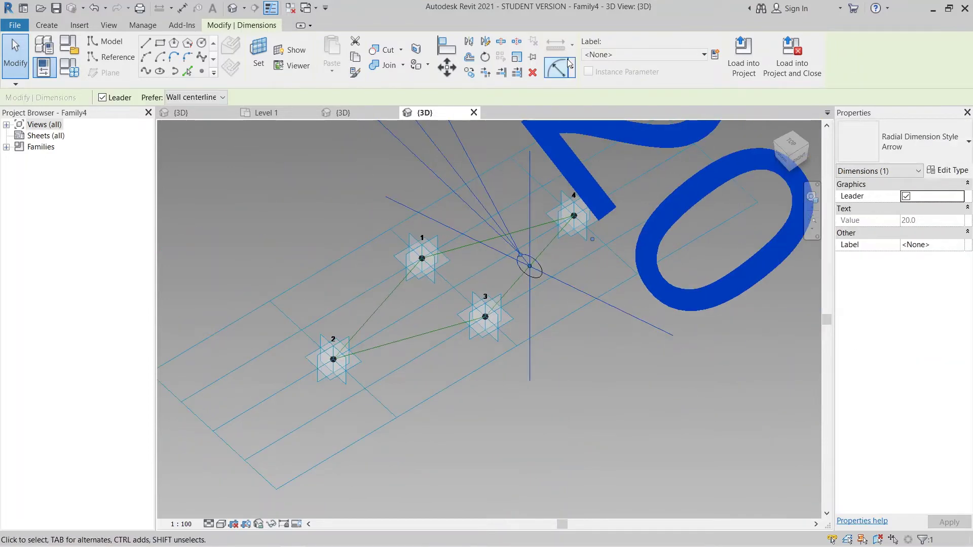
pyautogui.click(715, 55)
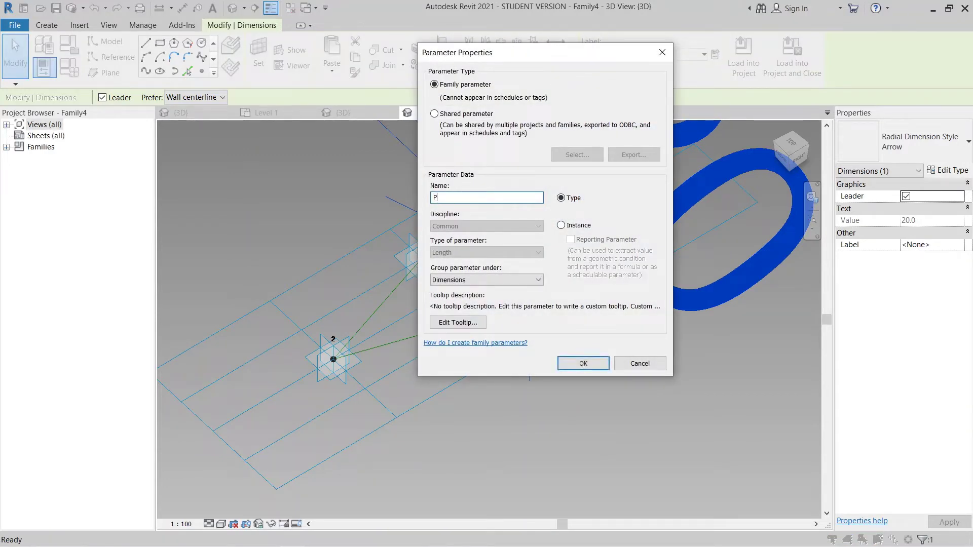
pyautogui.write('Point A')
pyautogui.press('Return')
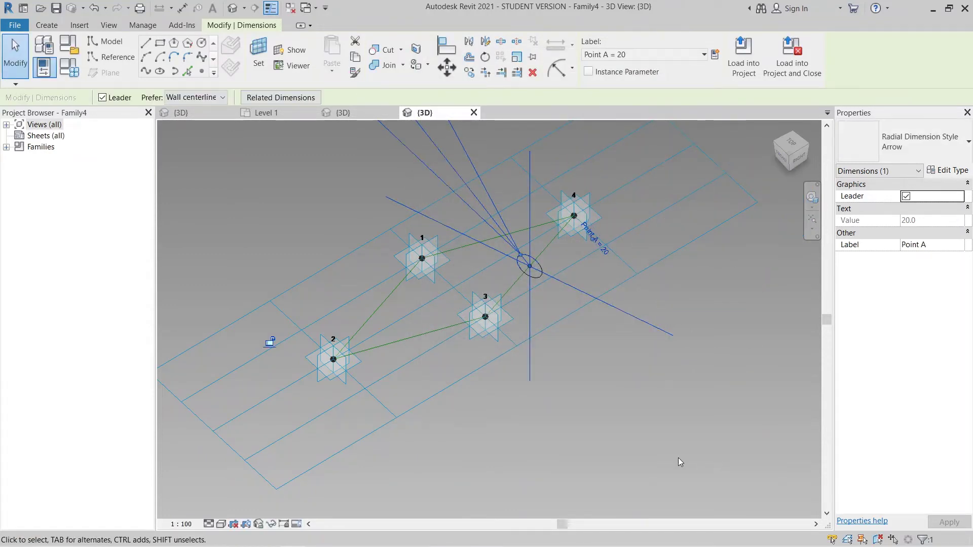
# Set the view scale to 1:1 and clear the selection.
pyautogui.scroll(-2, 446, 307)
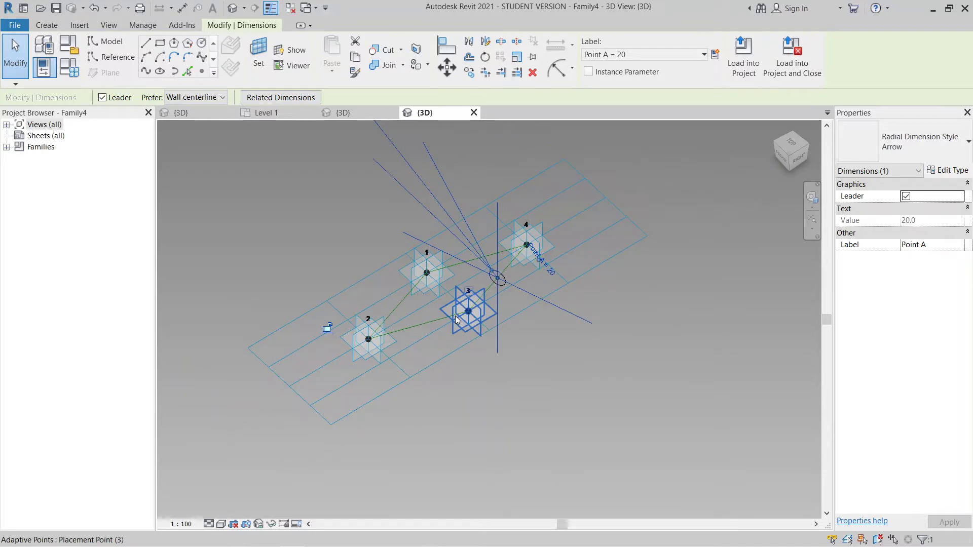
pyautogui.click(180, 525)
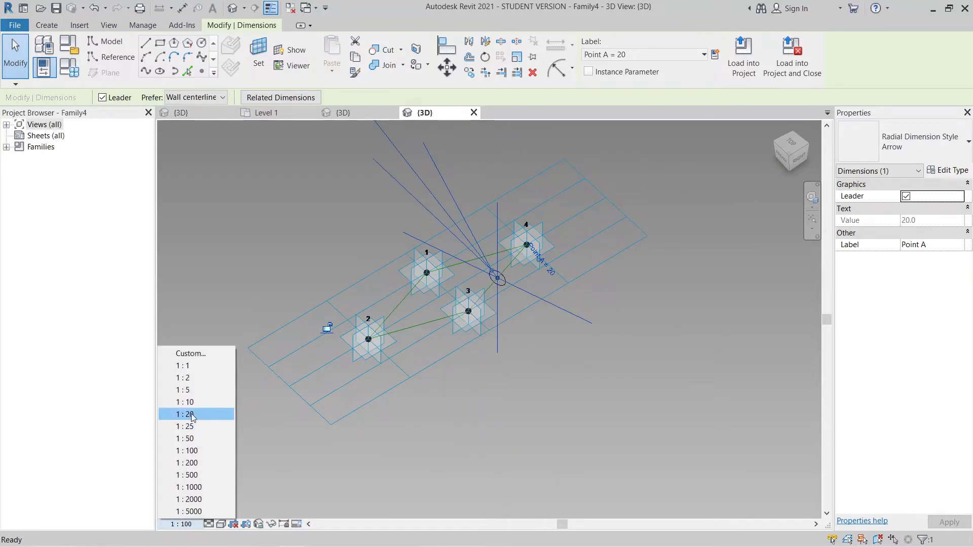
pyautogui.click(210, 366)
pyautogui.click(586, 362)
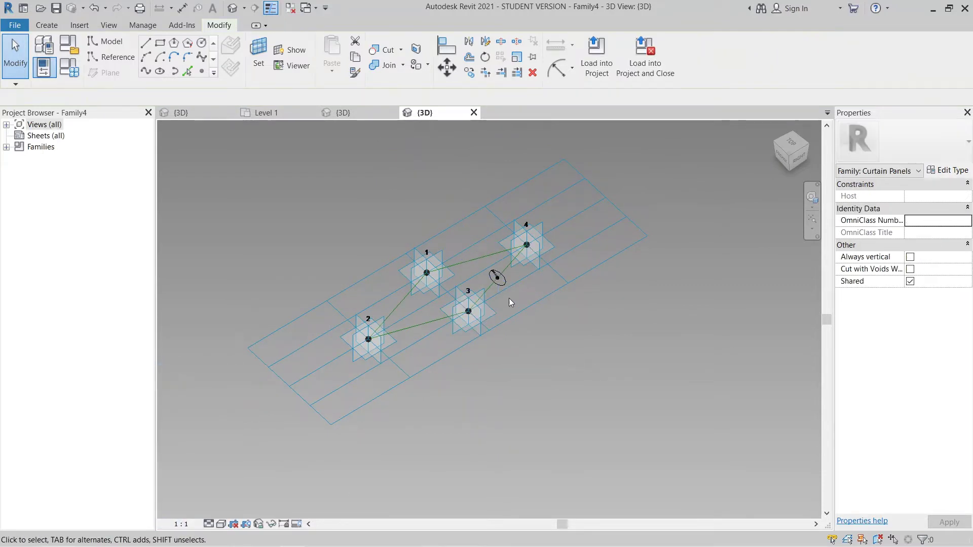
# Select the circle and the four-line reference chain, then create a Solid Form from them.
pyautogui.scroll(5, 499, 283)
pyautogui.click(510, 261)
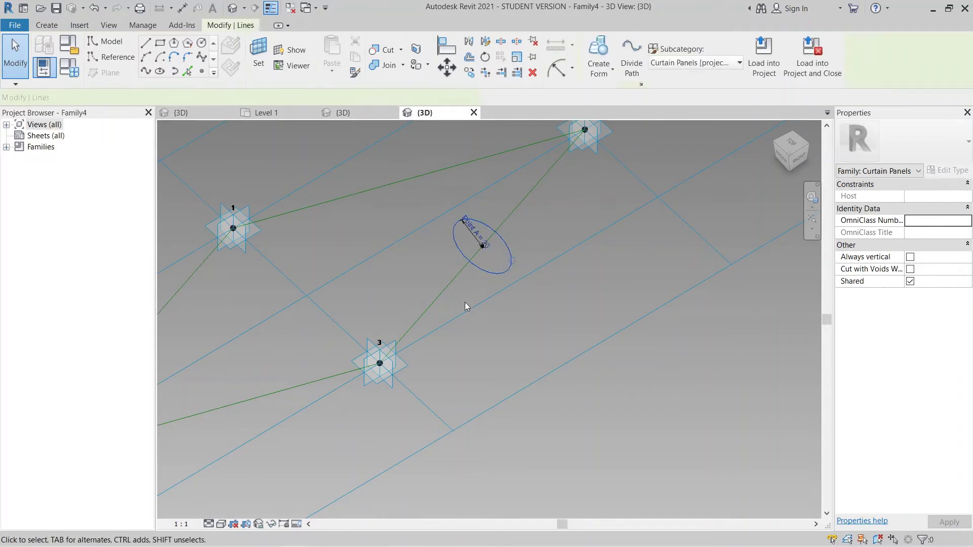
pyautogui.press('Tab')
pyautogui.press('Tab')
pyautogui.click(438, 301)
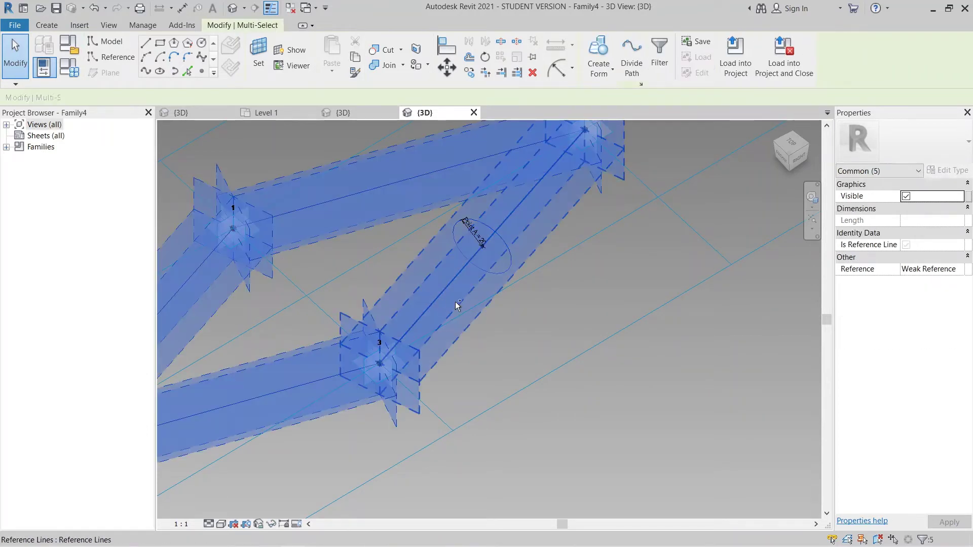
pyautogui.click(598, 77)
pyautogui.click(598, 94)
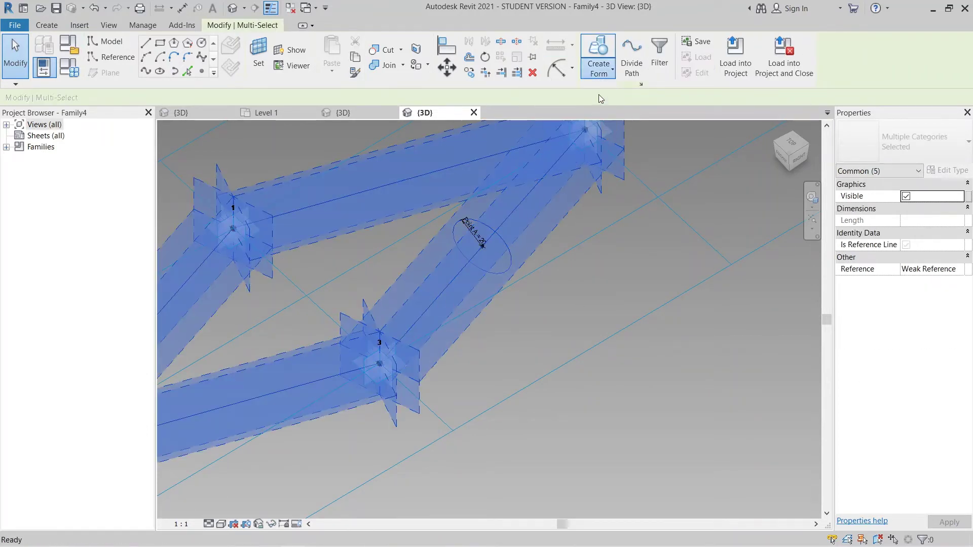
pyautogui.scroll(-5, 442, 336)
pyautogui.keyDown('shift'); pyautogui.moveTo(524, 424); pyautogui.dragTo(547, 512, button='middle'); pyautogui.keyUp('shift')
pyautogui.scroll(5, 507, 284)
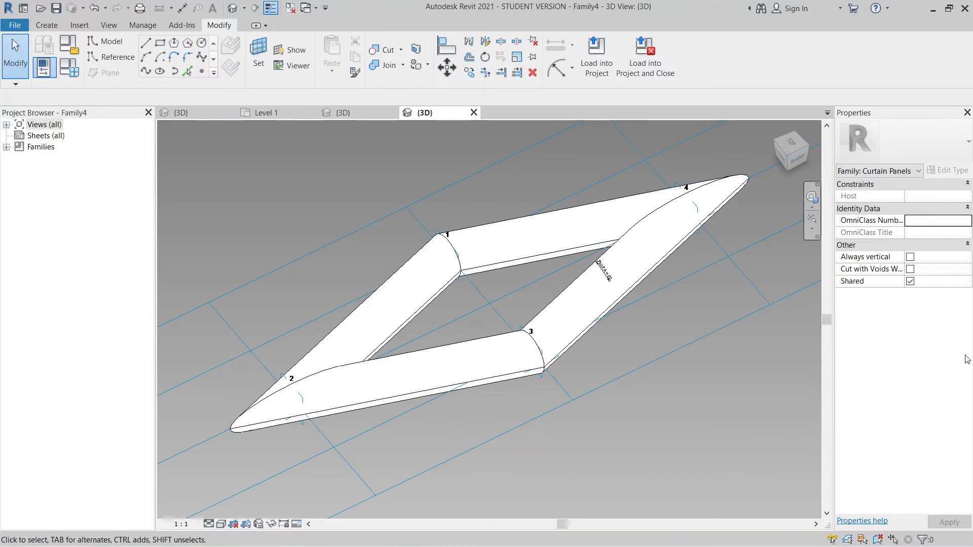
# In Family Types, set Point A to 10 and apply it.
pyautogui.click(64, 75)
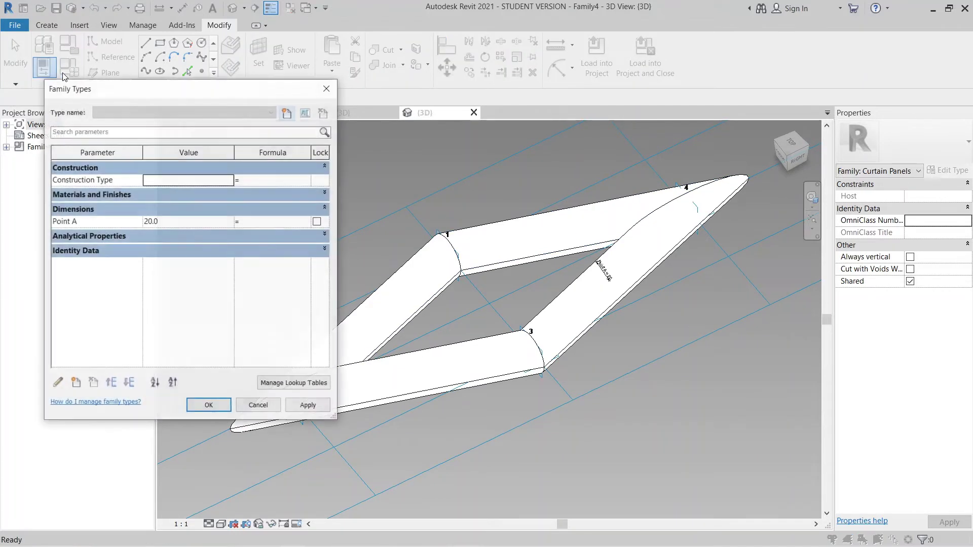
pyautogui.click(173, 223)
pyautogui.write('10')
pyautogui.press('Tab')
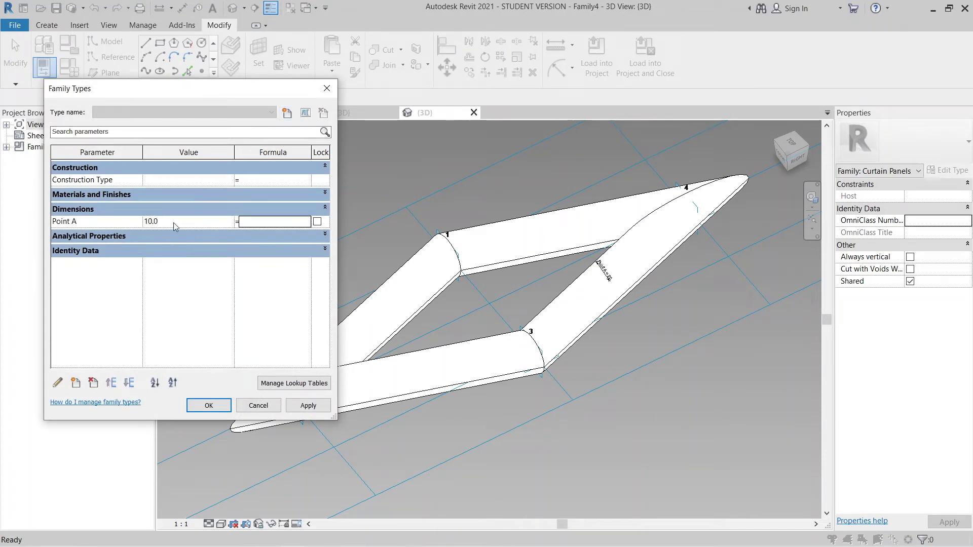
pyautogui.click(308, 406)
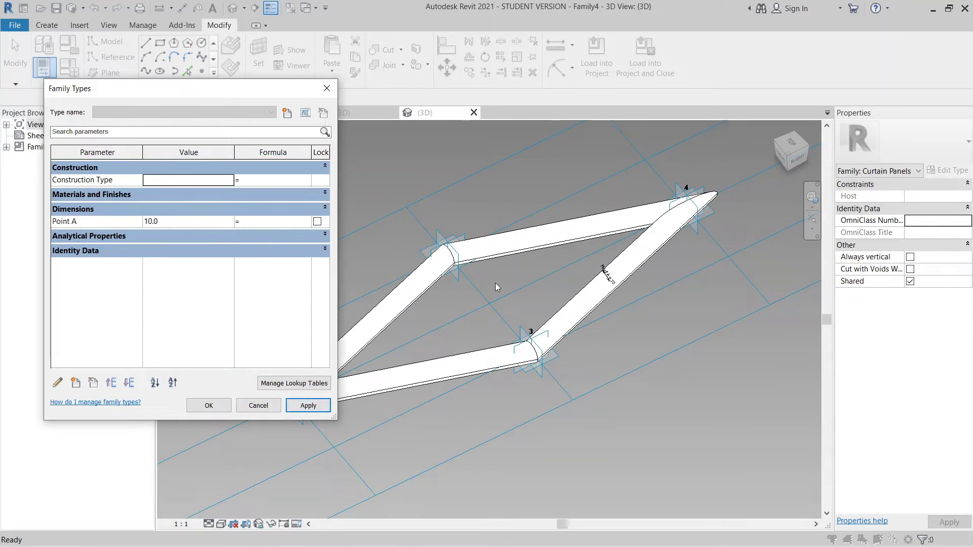
# Try a thicker frame by setting Point A to 30 and applying.
pyautogui.click(168, 223)
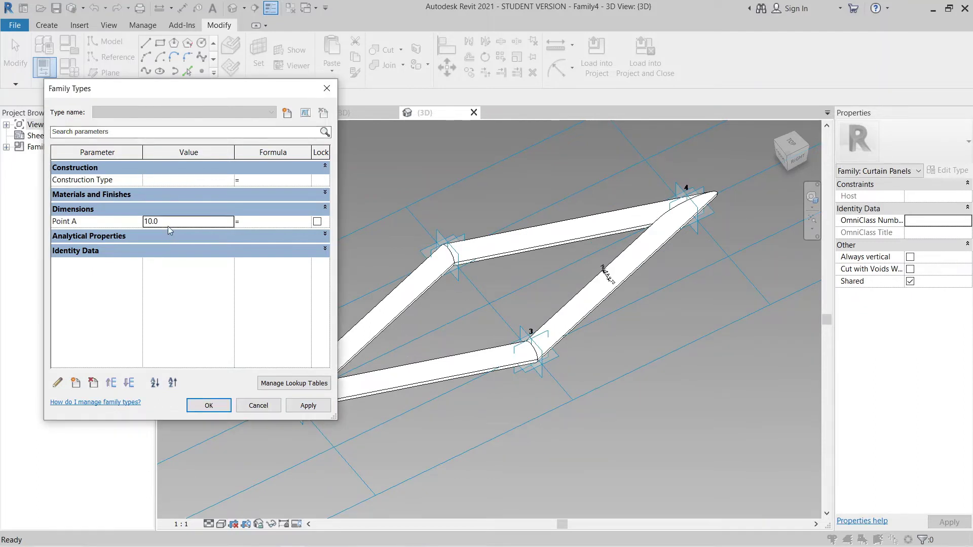
pyautogui.write('30')
pyautogui.press('Tab')
pyautogui.click(310, 405)
# Return Point A to 10, apply, and close Family Types with OK.
pyautogui.click(212, 224)
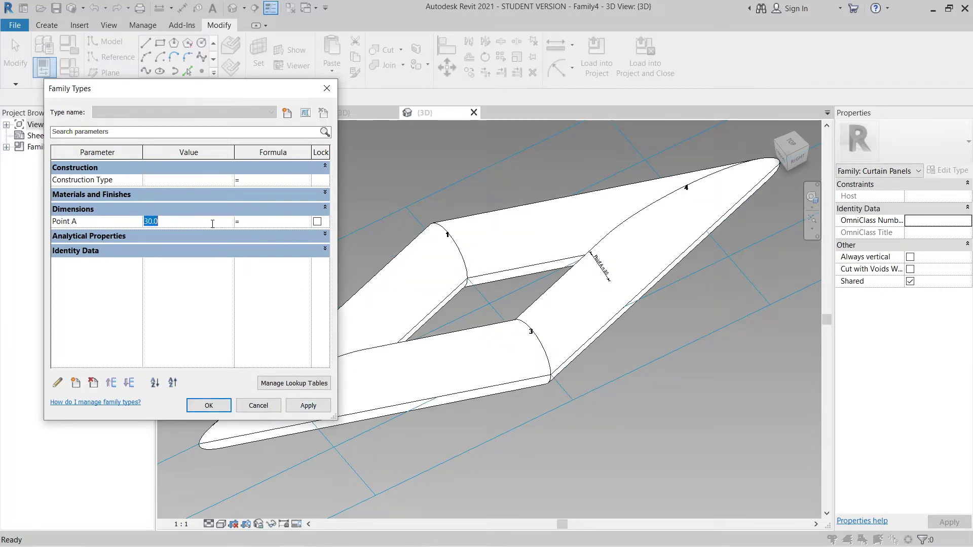
pyautogui.write('10')
pyautogui.press('Tab')
pyautogui.click(306, 406)
pyautogui.click(207, 405)
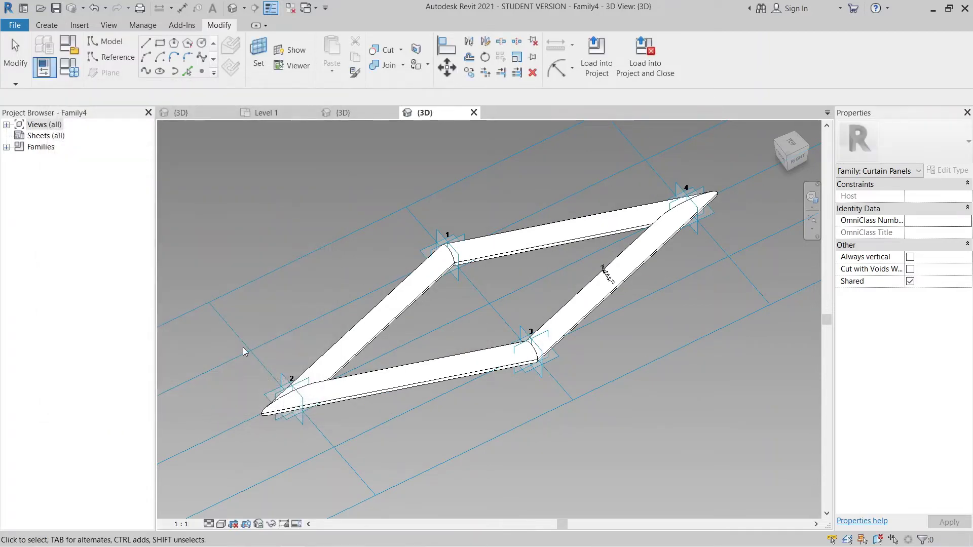
pyautogui.scroll(1, 393, 342)
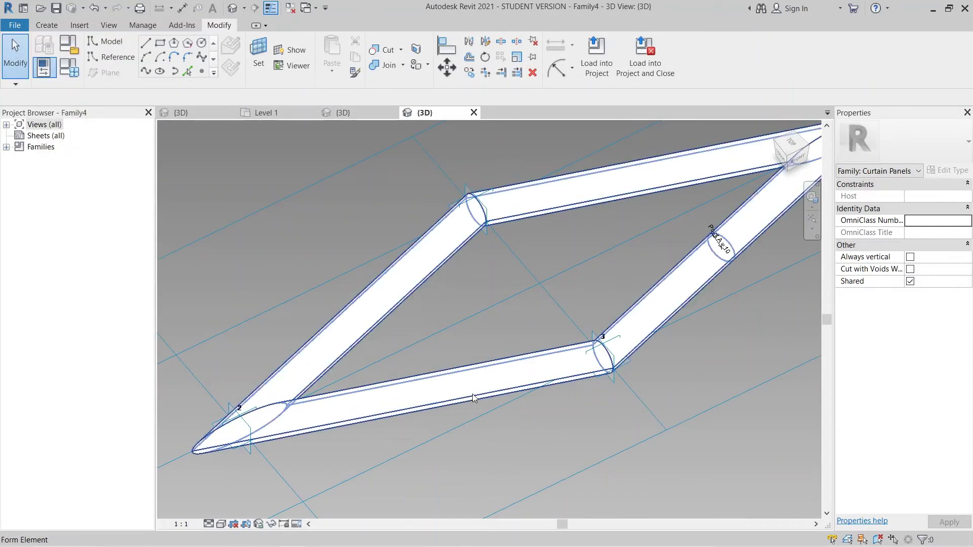
# Associate the frame form's material with a new type parameter named Wire mesh.
pyautogui.click(472, 398)
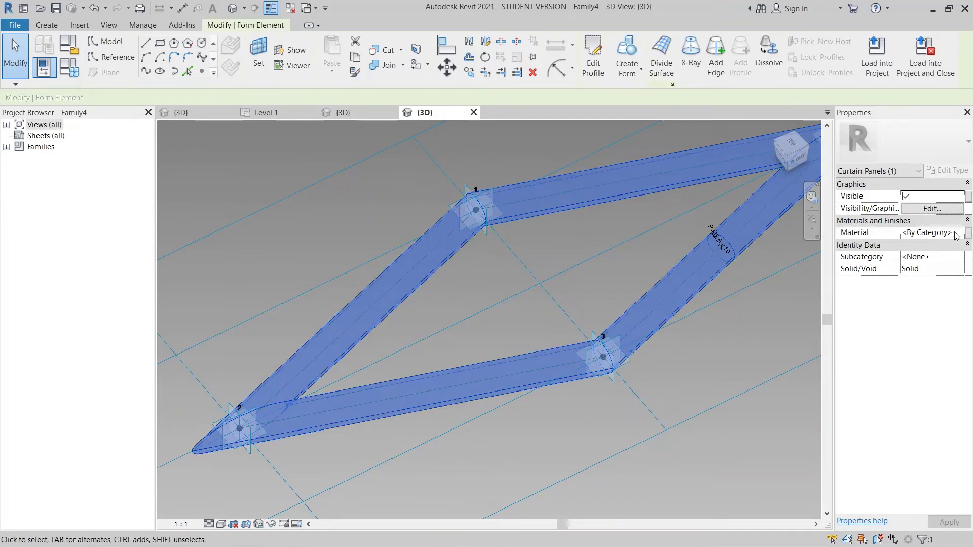
pyautogui.click(968, 234)
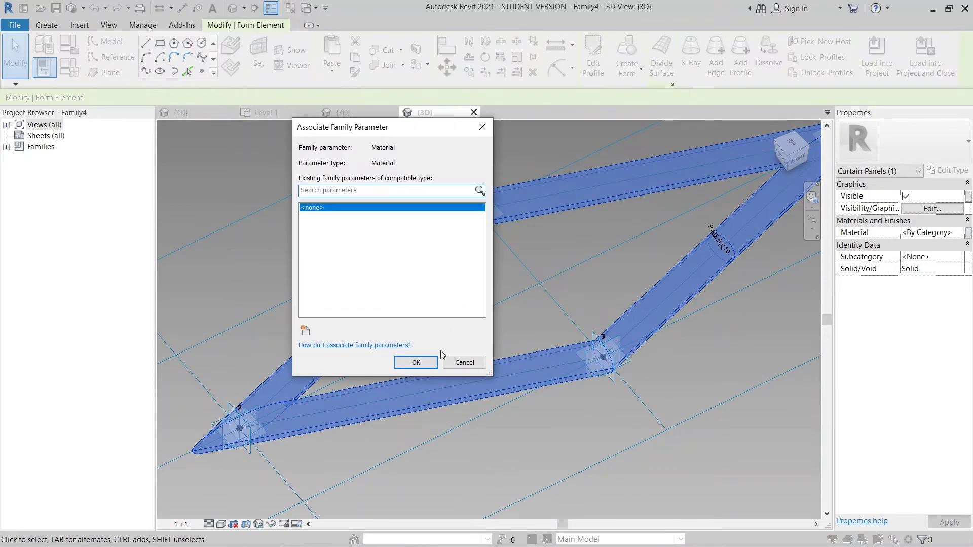
pyautogui.click(305, 331)
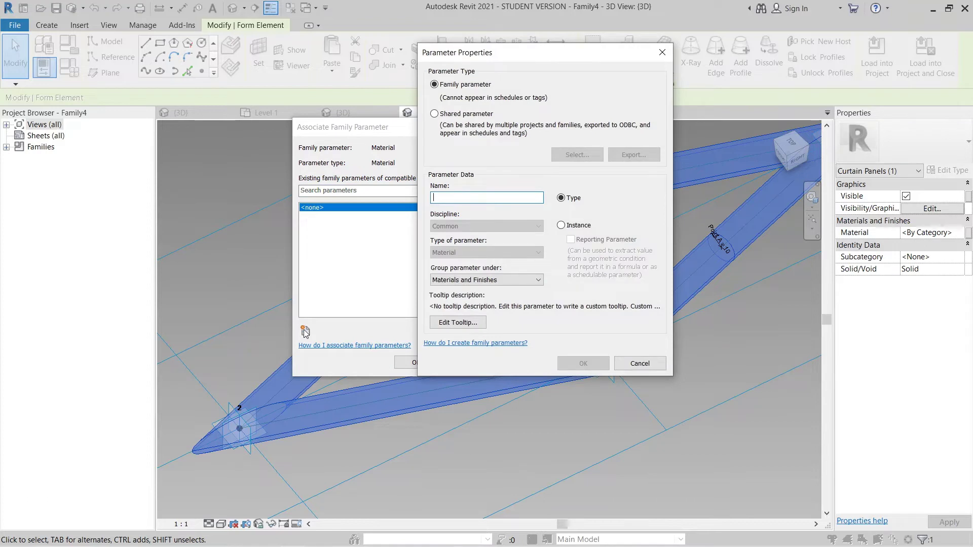
pyautogui.write('Mat')
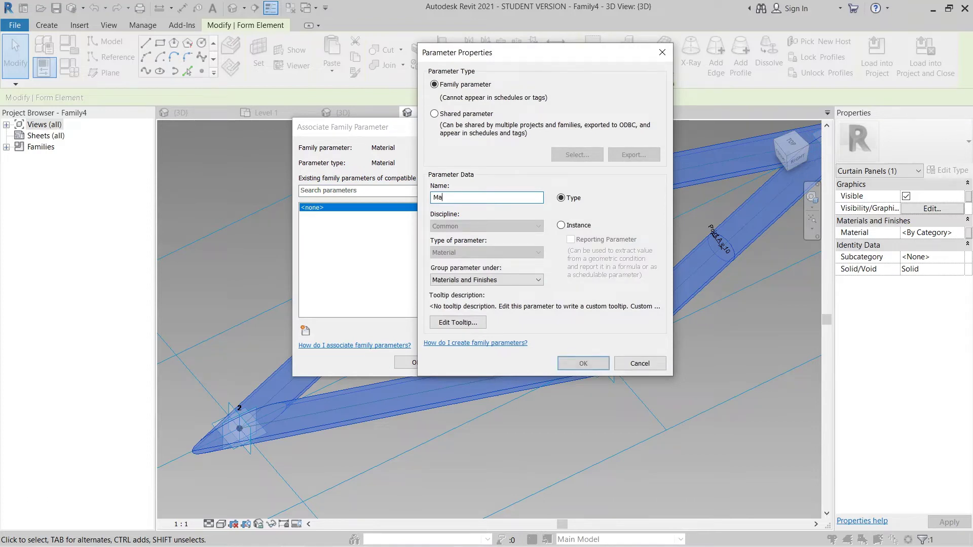
pyautogui.press('BackSpace')
pyautogui.press('BackSpace')
pyautogui.write('Wi')
pyautogui.press('Return')
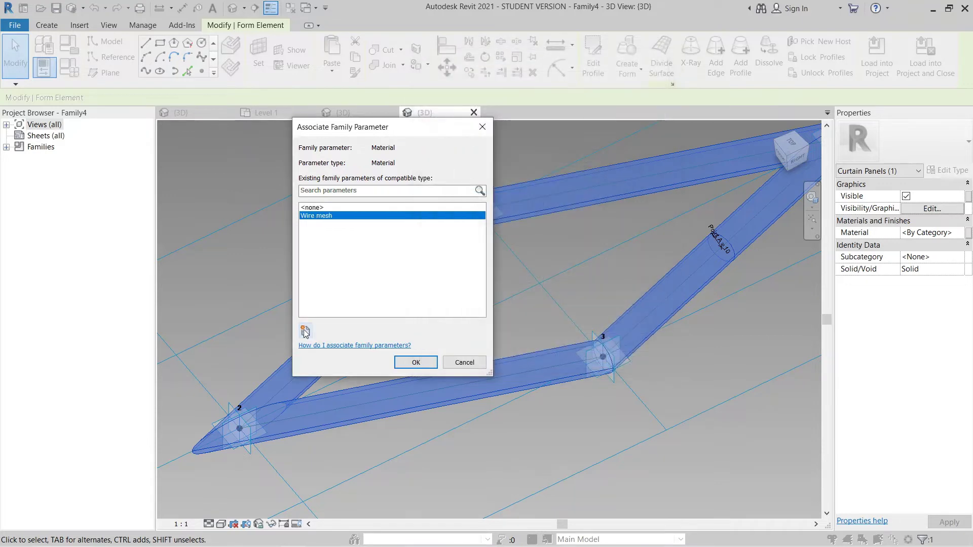
pyautogui.click(426, 359)
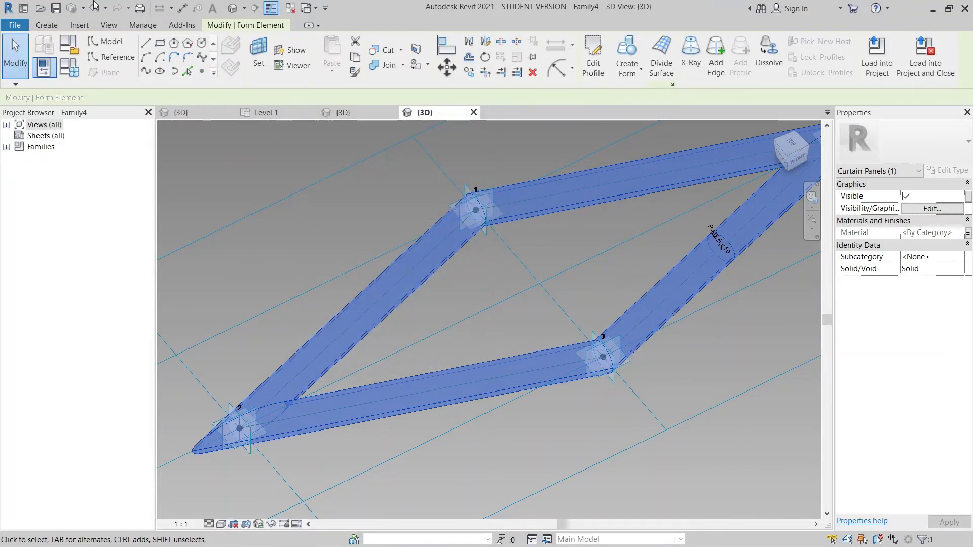
# Check the Materials and Finishes parameters in Family Types, then close it and deselect.
pyautogui.click(53, 76)
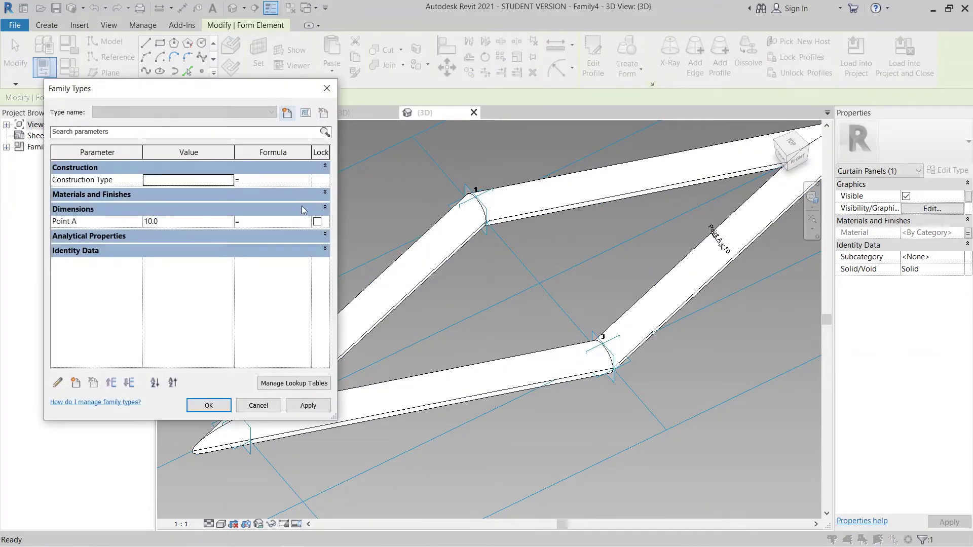
pyautogui.click(325, 193)
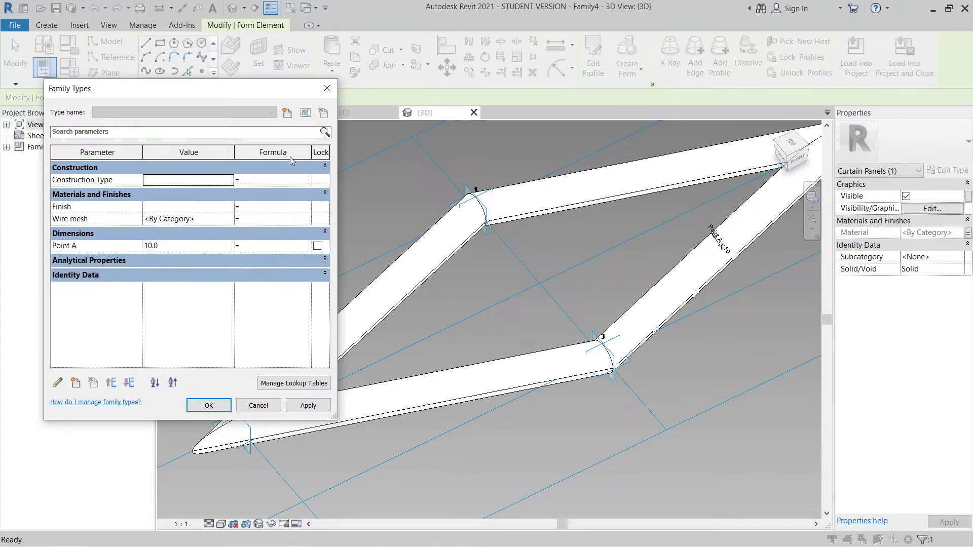
pyautogui.click(209, 406)
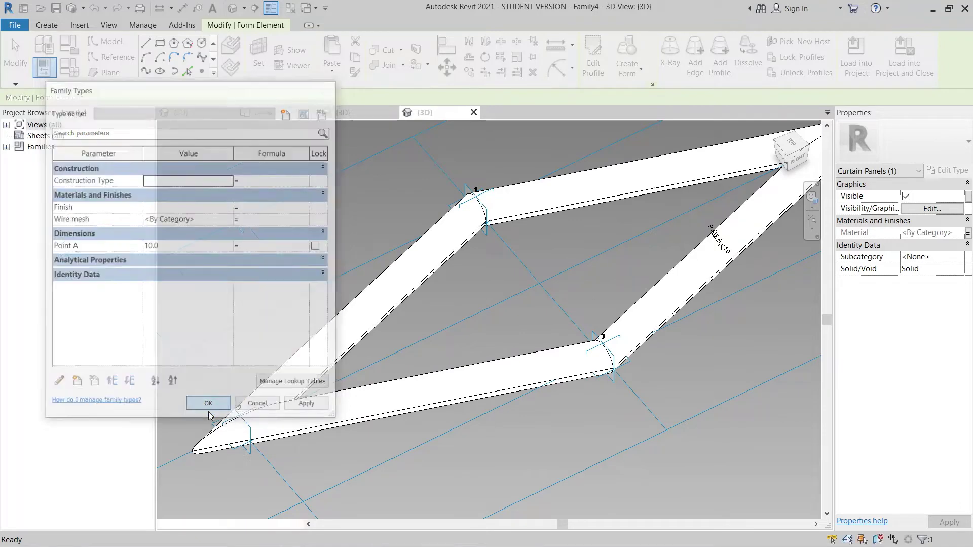
pyautogui.press('Escape')
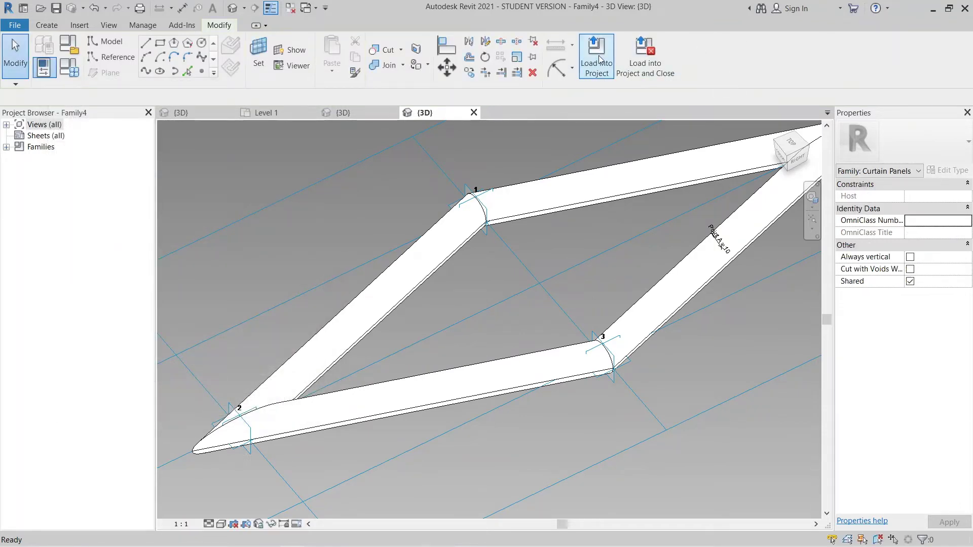
# Load Family4 into Project2 only, leaving Project1 unticked.
pyautogui.click(598, 55)
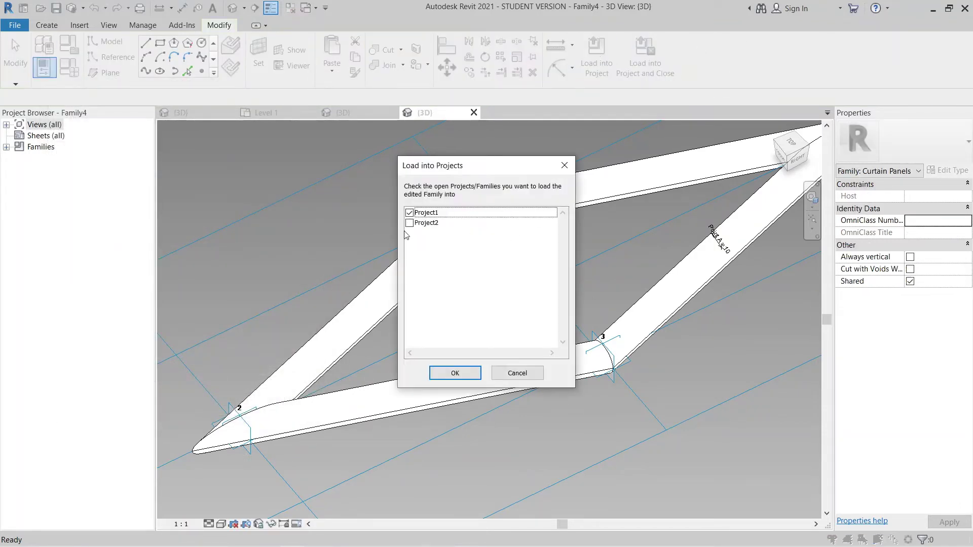
pyautogui.click(410, 223)
pyautogui.click(410, 213)
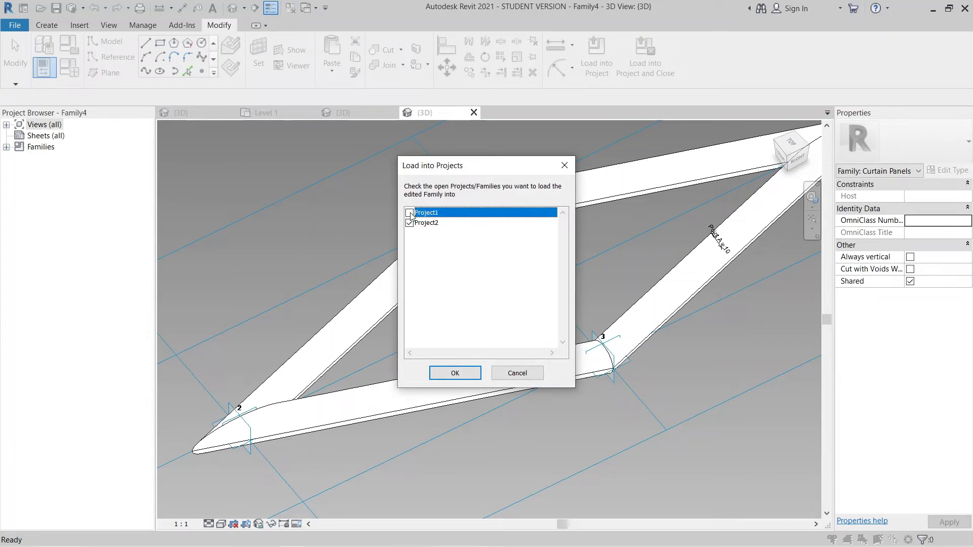
pyautogui.click(447, 374)
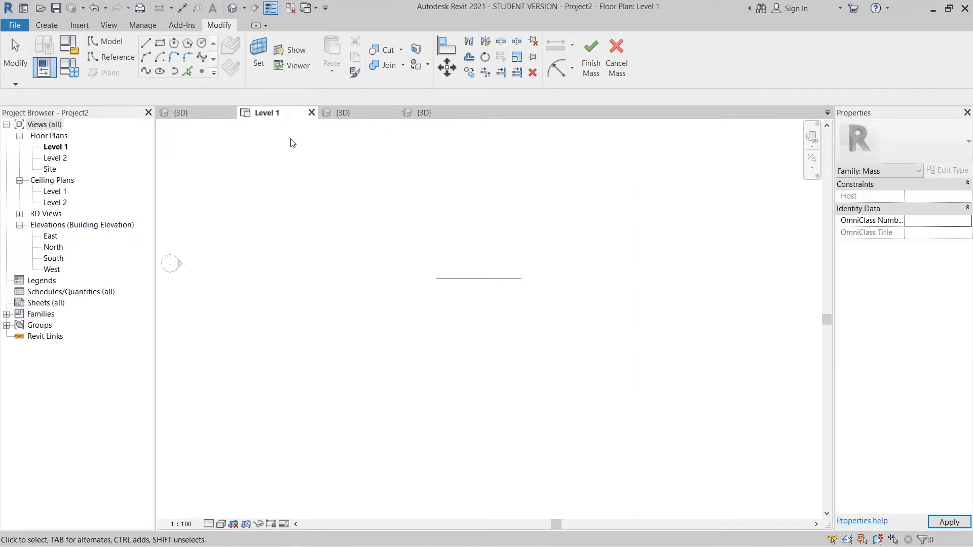
# In Project2's 3D view, select the divided surface and review its surface pattern list.
pyautogui.click(352, 117)
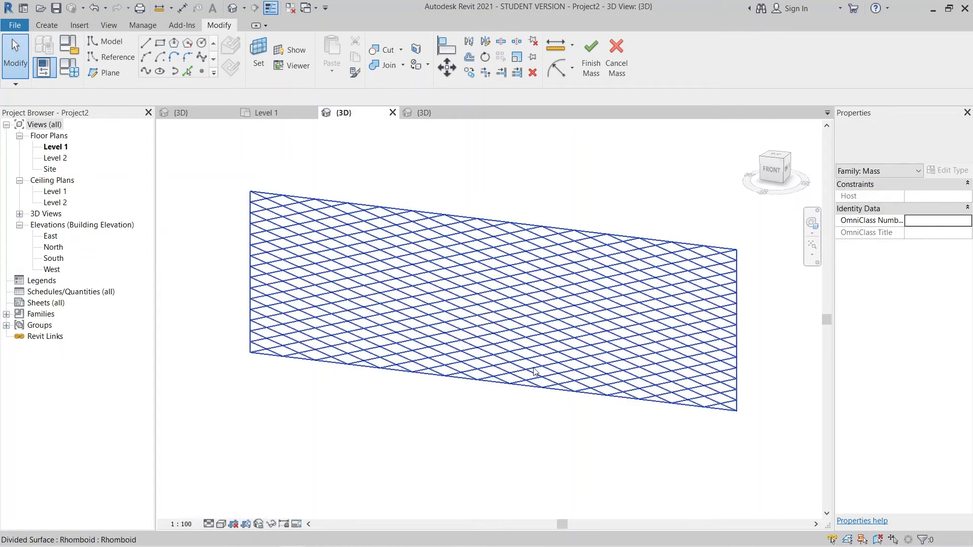
pyautogui.moveTo(497, 446); pyautogui.dragTo(515, 417, button='middle')
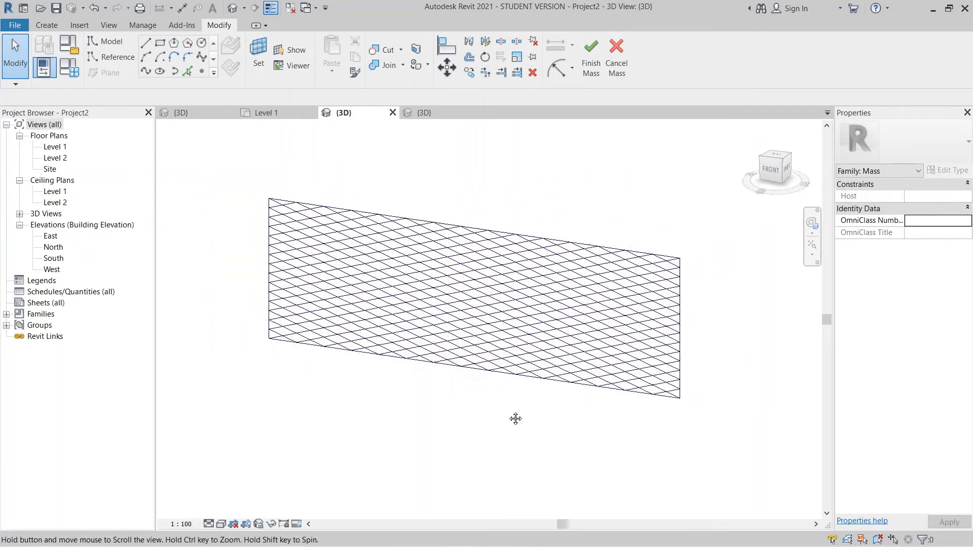
pyautogui.click(338, 236)
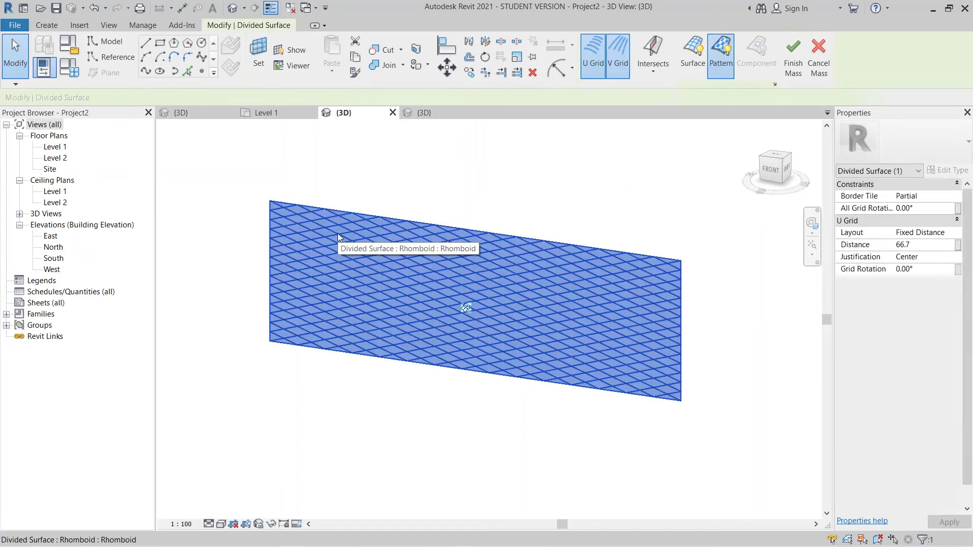
pyautogui.click(944, 147)
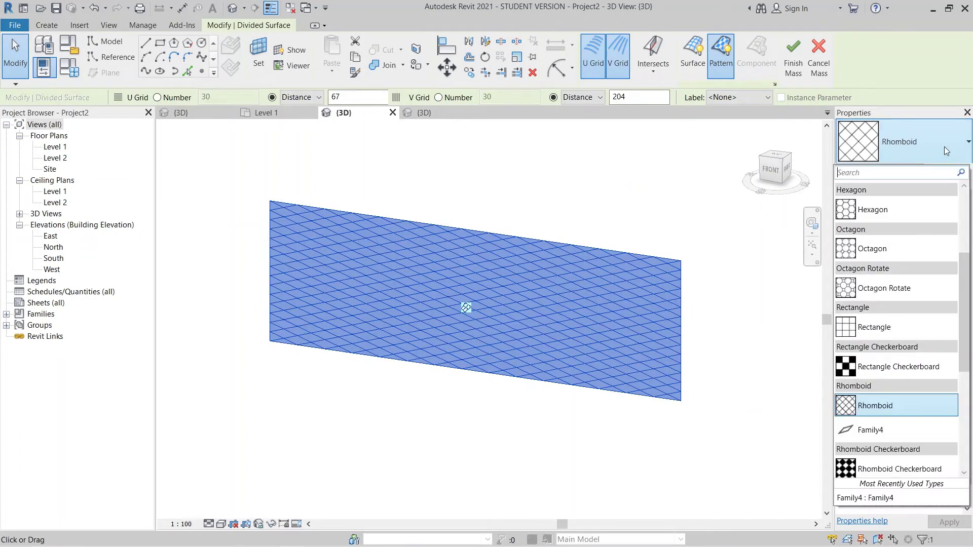
pyautogui.press('Escape')
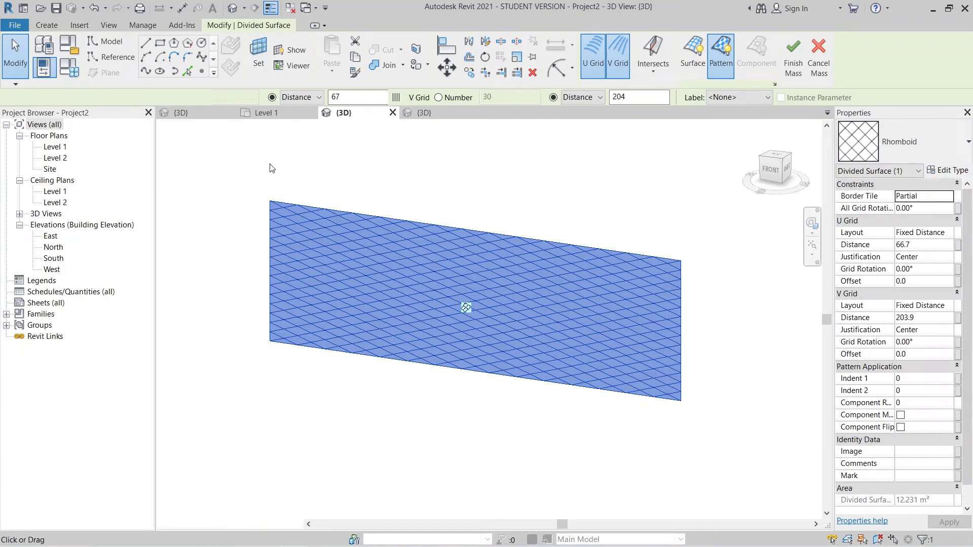
pyautogui.scroll(5, 249, 340)
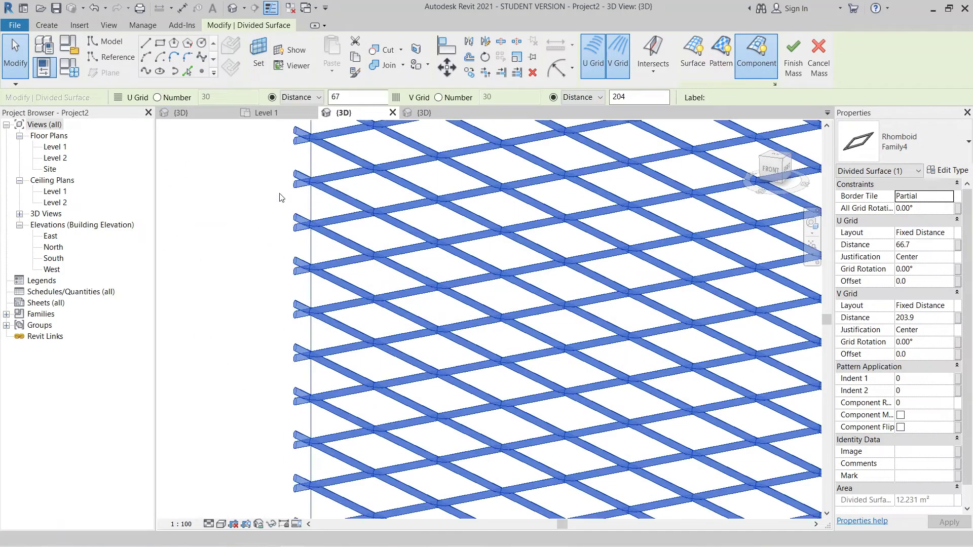
# Inspect the mesh panels, then finish Mass 1 from the divided surface's shortcut menu.
pyautogui.click(234, 333)
pyautogui.moveTo(234, 332); pyautogui.dragTo(232, 331, button='middle')
pyautogui.scroll(-5, 526, 320)
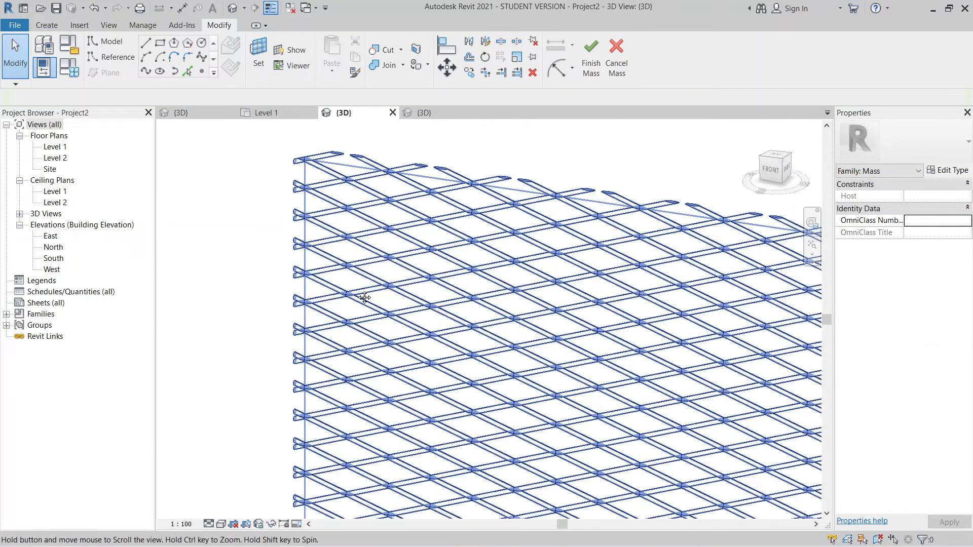
pyautogui.moveTo(525, 321); pyautogui.dragTo(524, 319, button='middle')
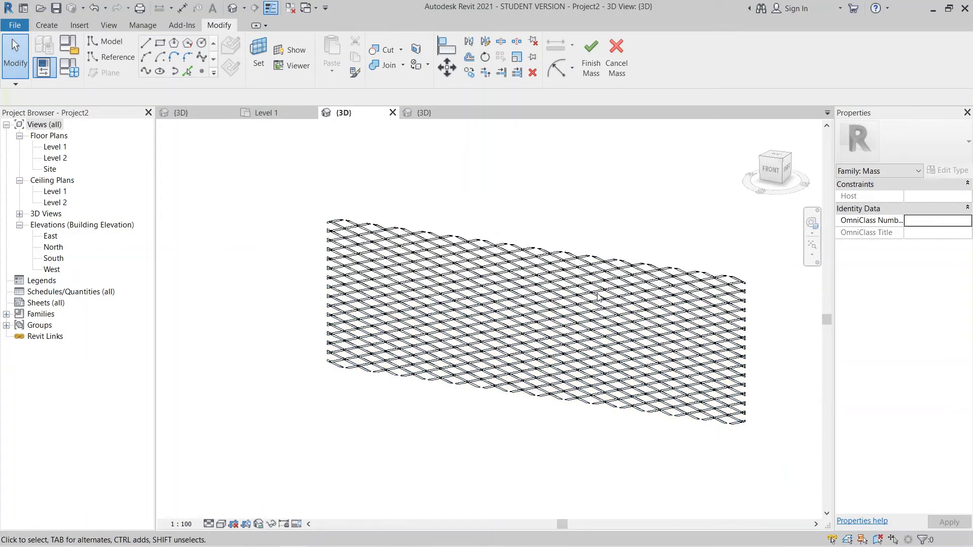
pyautogui.click(598, 298)
pyautogui.rightClick(598, 298)
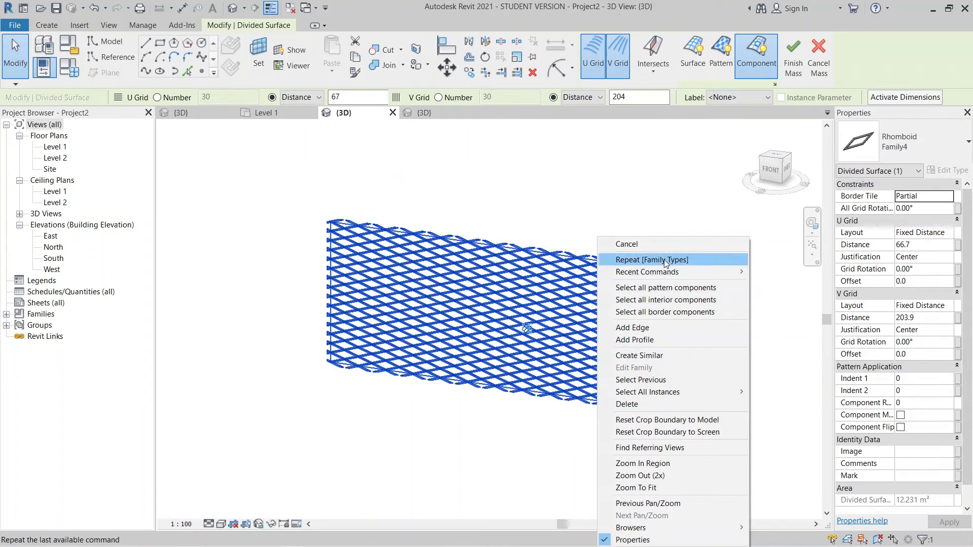
pyautogui.click(502, 470)
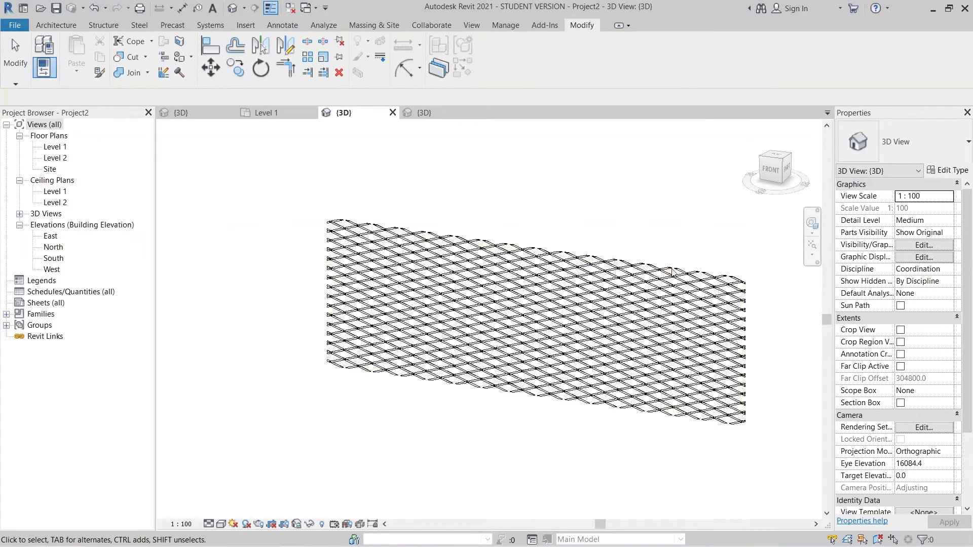
pyautogui.scroll(3, 811, 322)
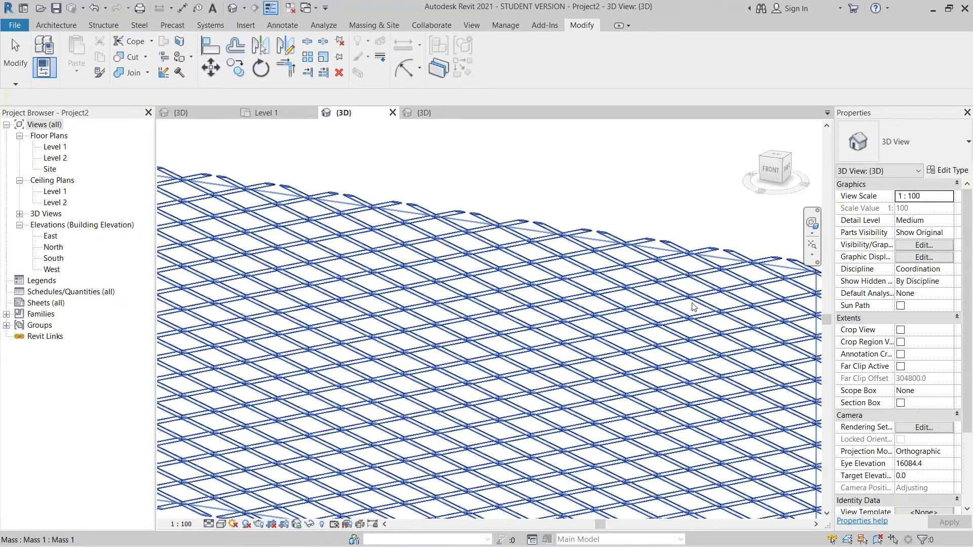
pyautogui.scroll(-5, 693, 309)
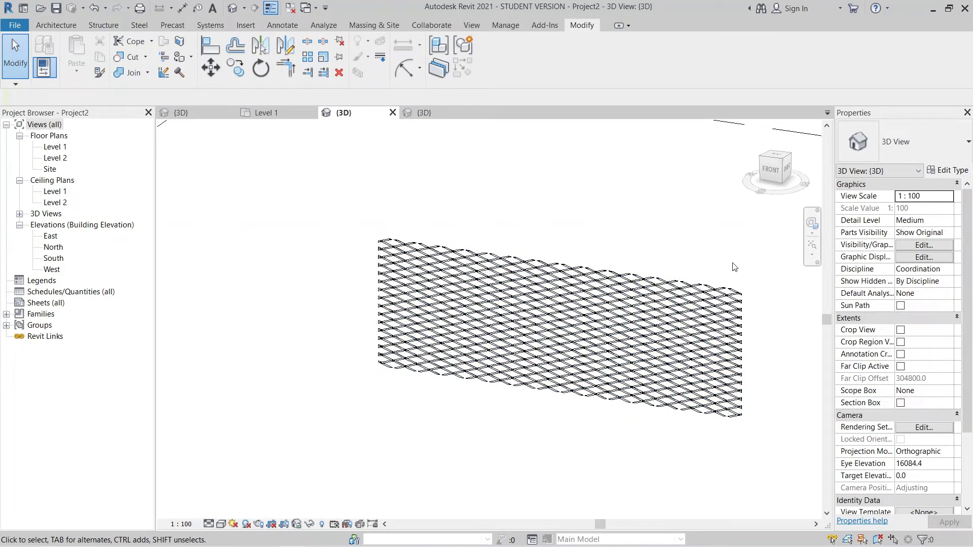
# Open Project2's South elevation view.
pyautogui.doubleClick(52, 259)
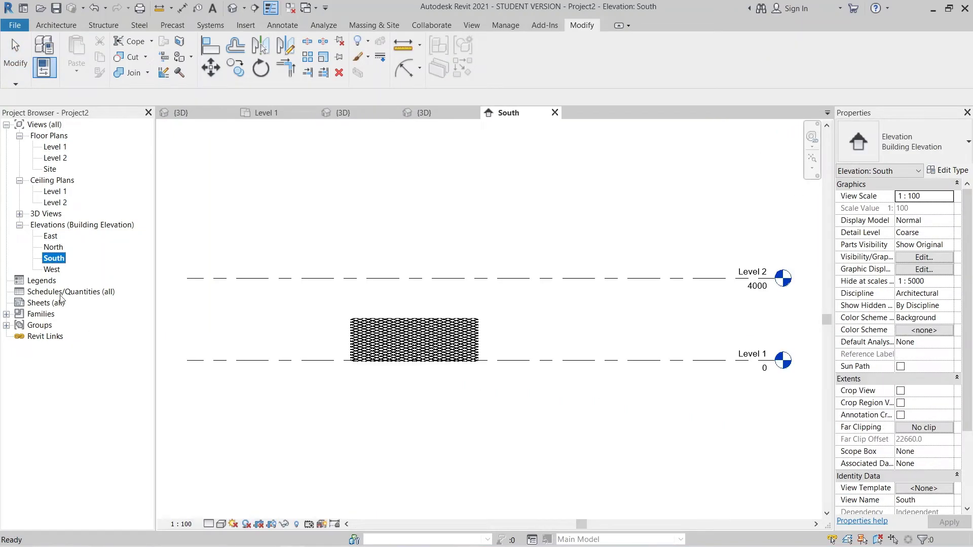
pyautogui.scroll(5, 329, 383)
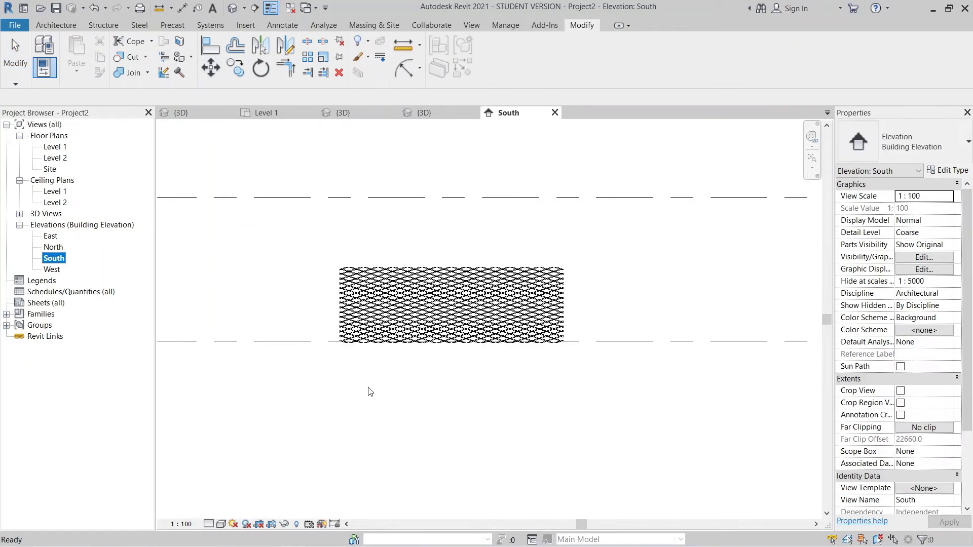
pyautogui.scroll(-2, 456, 408)
pyautogui.scroll(1, 476, 412)
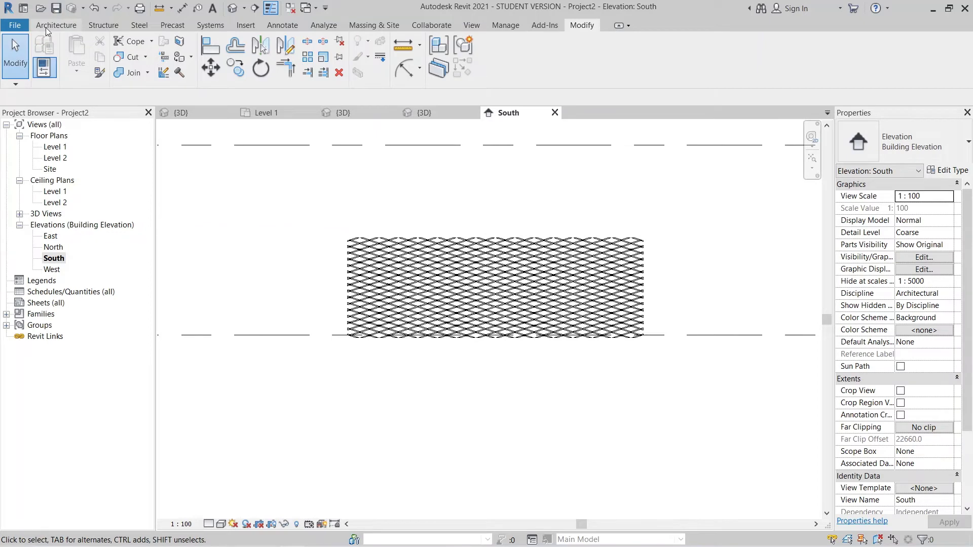
# Start a Model In-Place family in the Generic Models category named Generic Models 1.
pyautogui.click(48, 25)
pyautogui.click(144, 67)
pyautogui.click(126, 122)
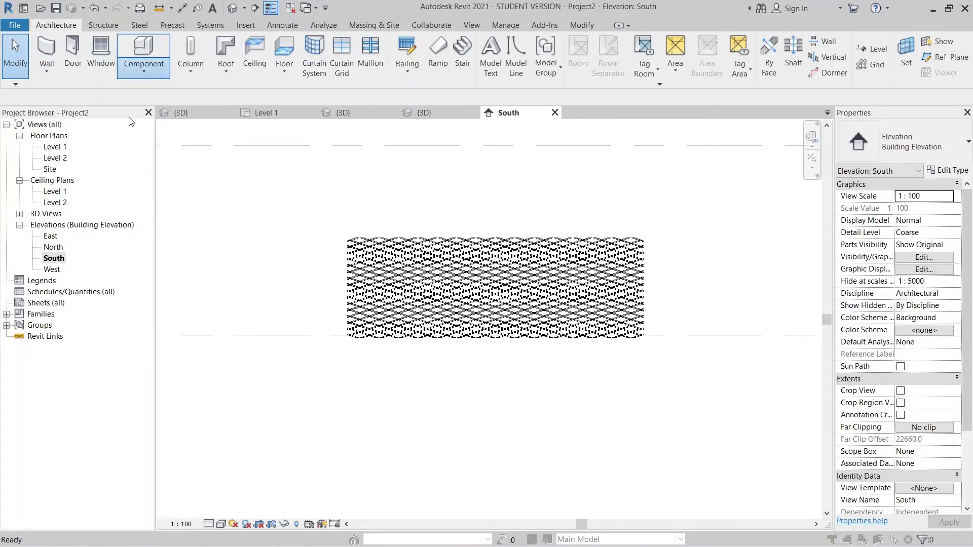
pyautogui.moveTo(618, 137); pyautogui.dragTo(618, 165)
pyautogui.click(489, 138)
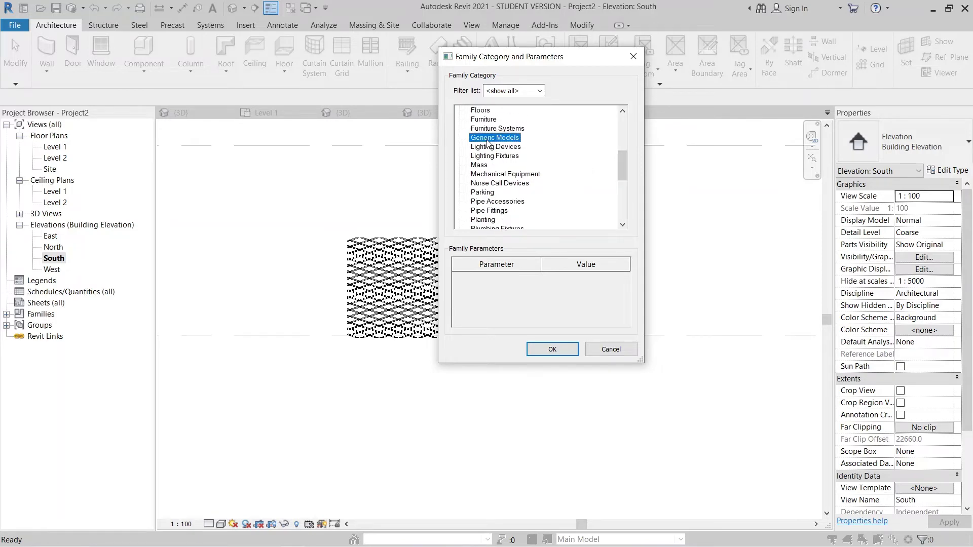
pyautogui.click(552, 349)
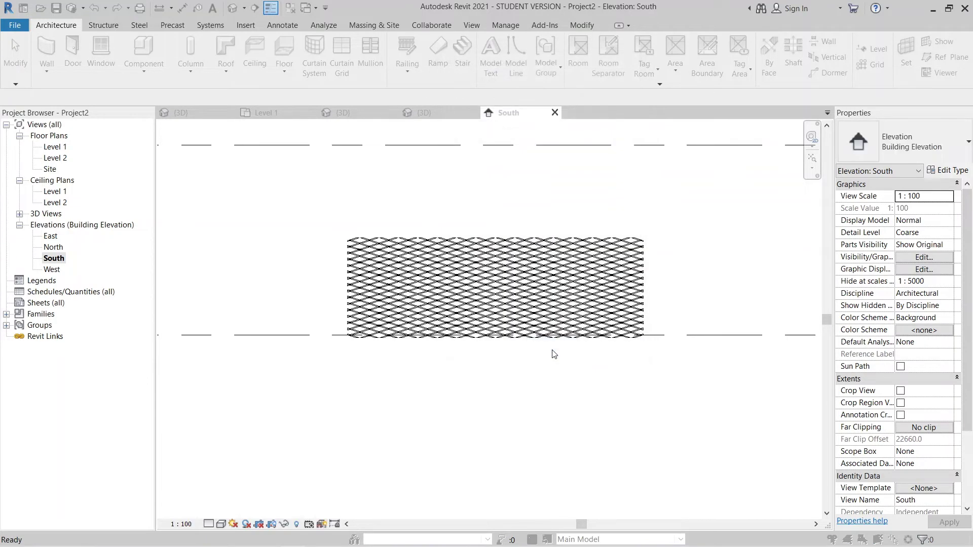
pyautogui.click(479, 197)
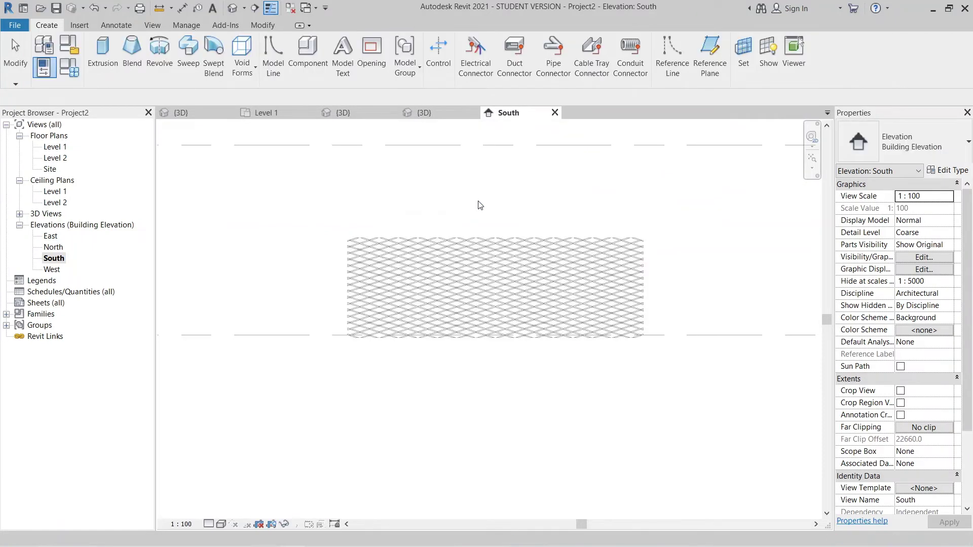
# Set the work plane to the mass face.
pyautogui.click(744, 51)
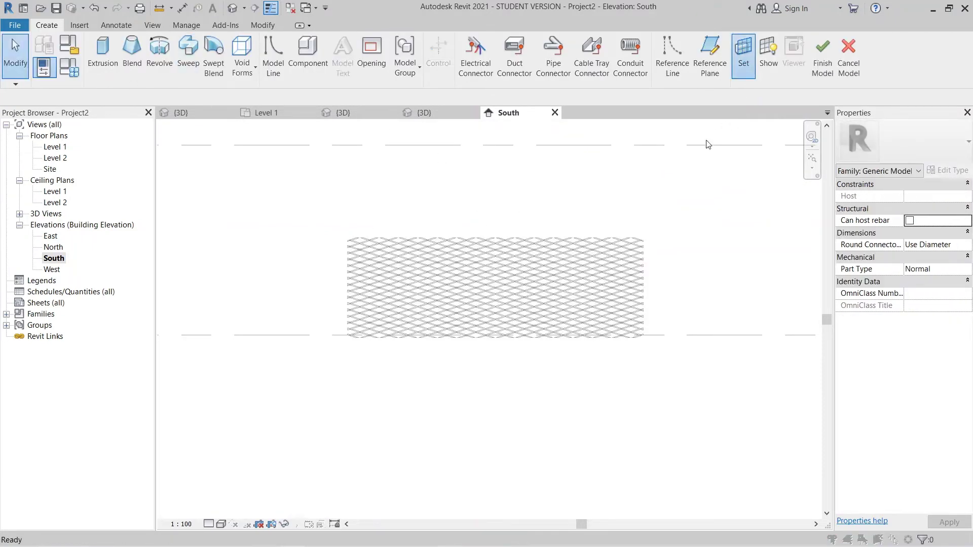
pyautogui.click(413, 234)
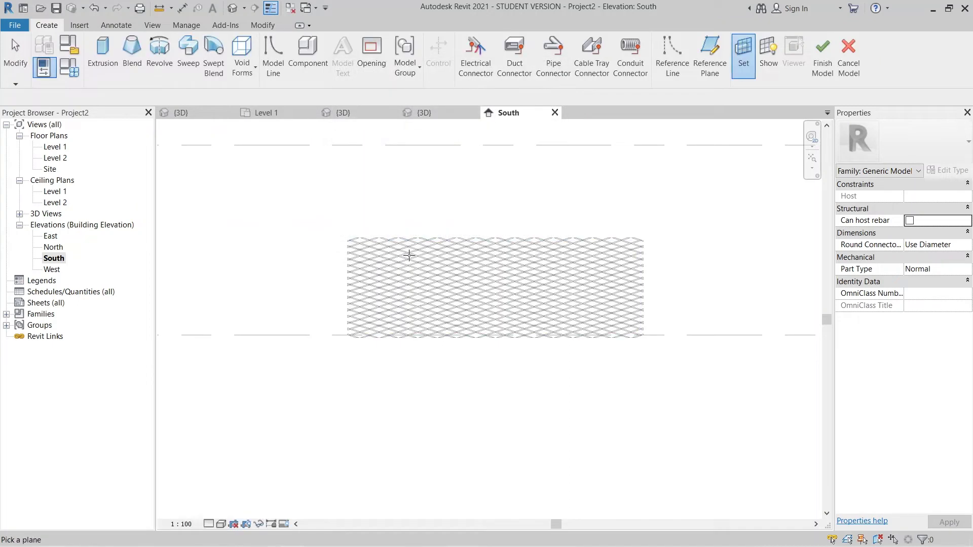
pyautogui.click(412, 241)
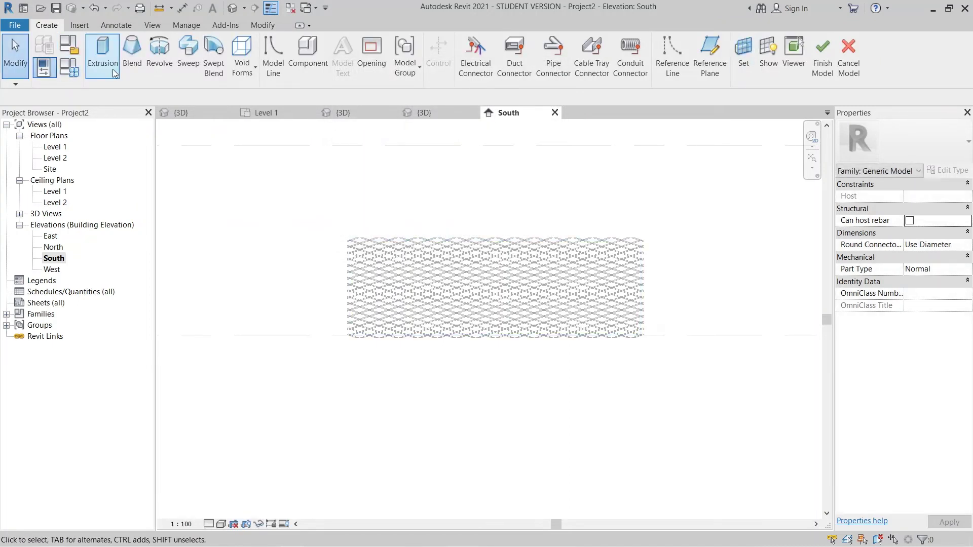
# Start an extrusion and sketch a rectangle along the mesh panel's outline.
pyautogui.click(103, 56)
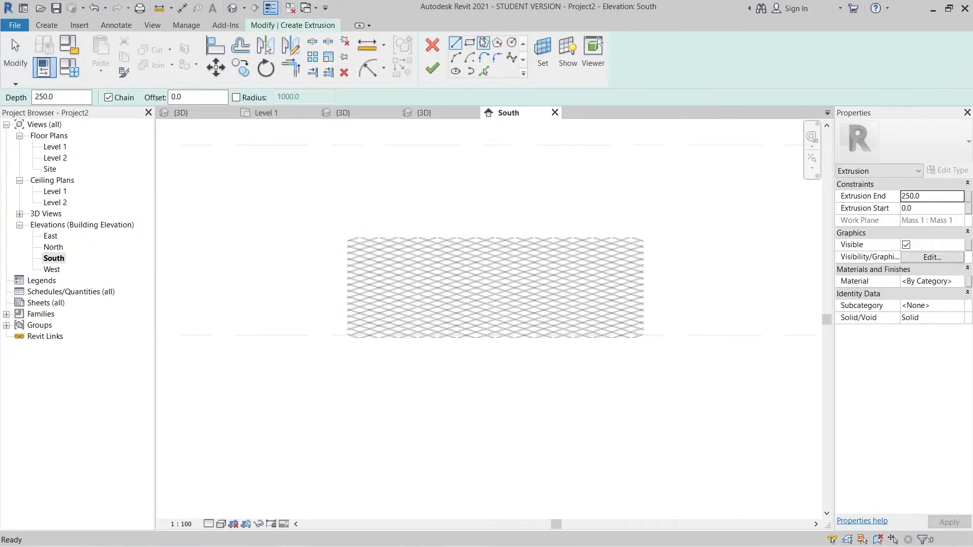
pyautogui.click(469, 43)
pyautogui.scroll(4, 653, 354)
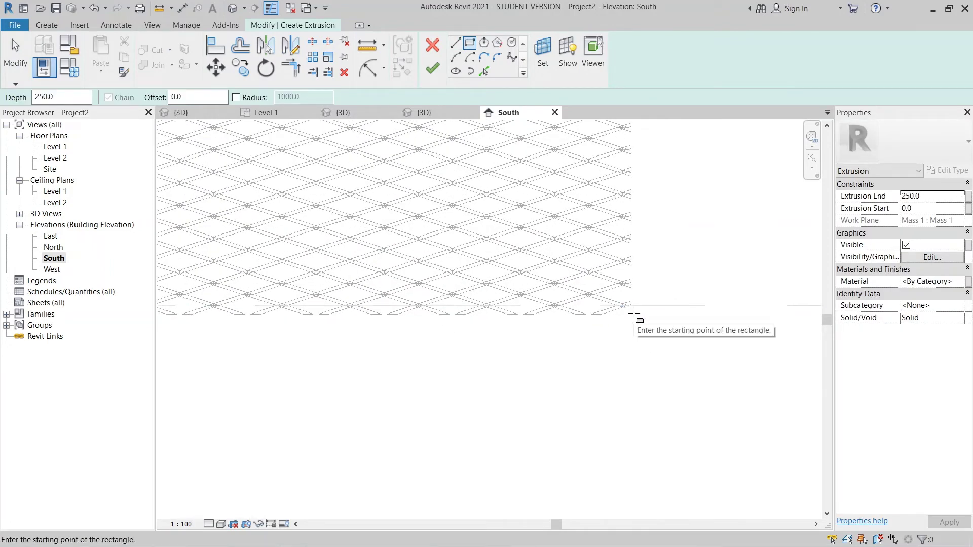
pyautogui.click(634, 313)
pyautogui.moveTo(569, 241)
pyautogui.mouseDown(button='middle')
pyautogui.moveTo(597, 285)
pyautogui.moveTo(463, 269)
pyautogui.mouseUp(button='middle')
pyautogui.scroll(-3, 293, 239)
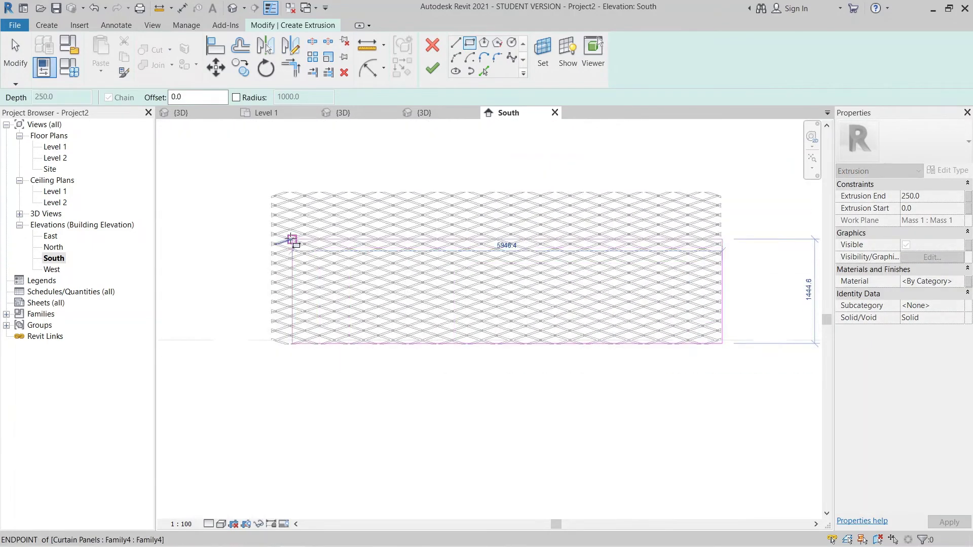
pyautogui.scroll(3, 259, 195)
pyautogui.scroll(5, 258, 195)
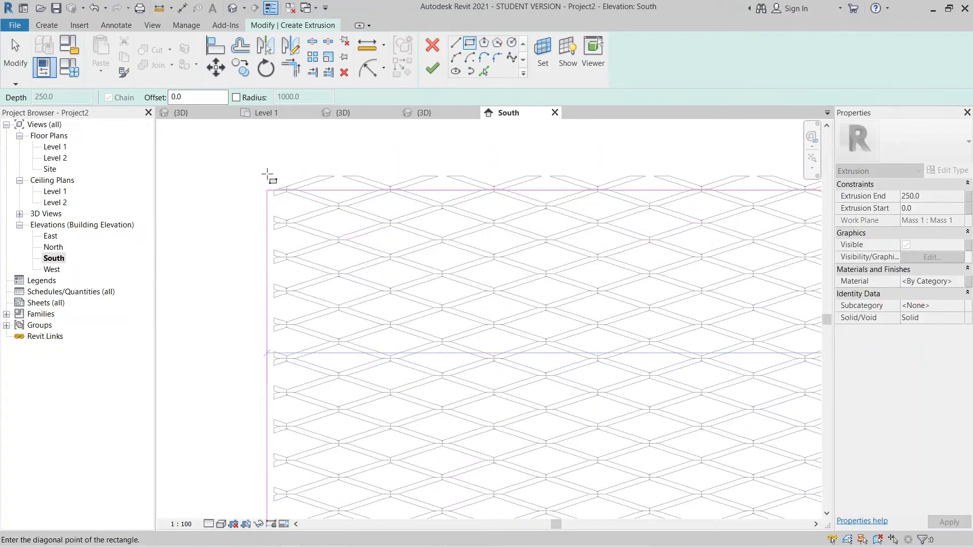
pyautogui.click(269, 175)
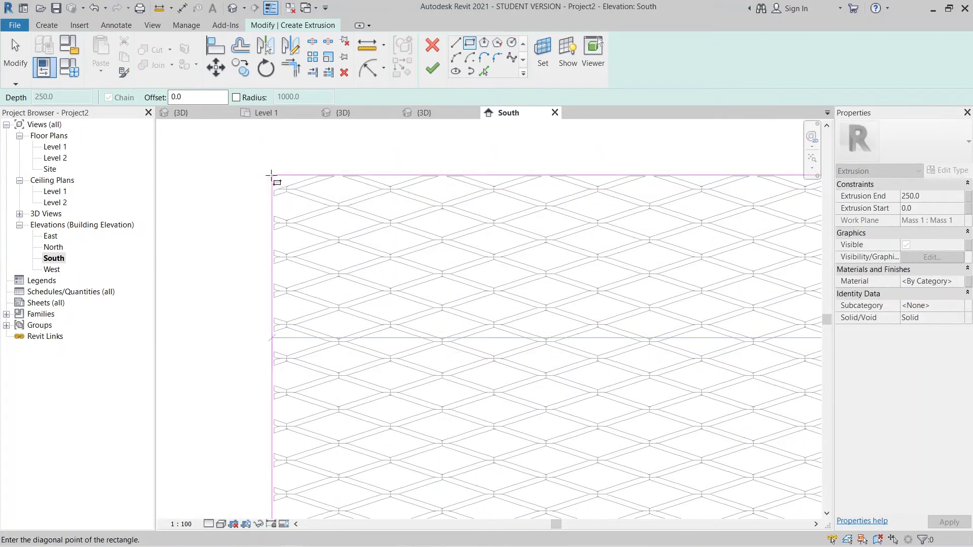
pyautogui.scroll(-2, 471, 269)
pyautogui.scroll(2, 712, 398)
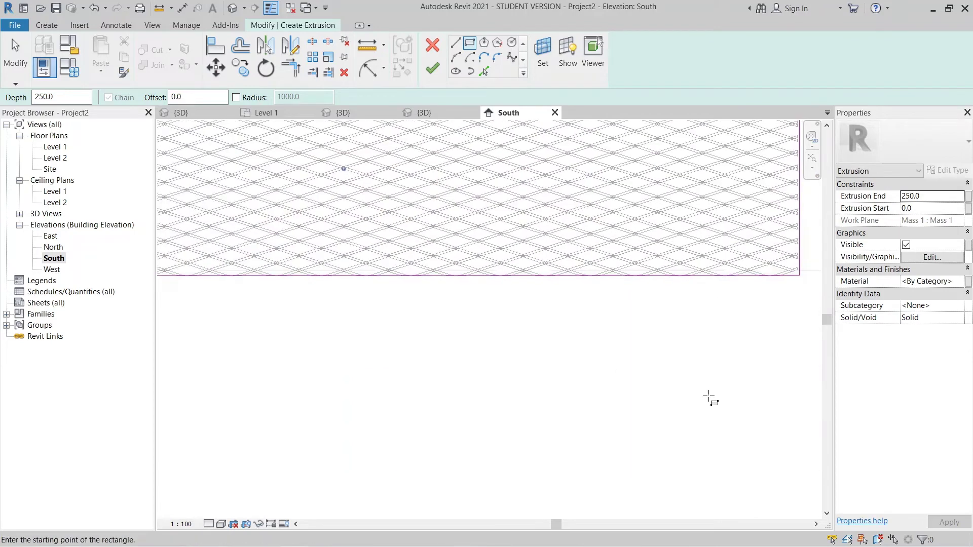
pyautogui.scroll(-3, 636, 314)
pyautogui.scroll(5, 618, 292)
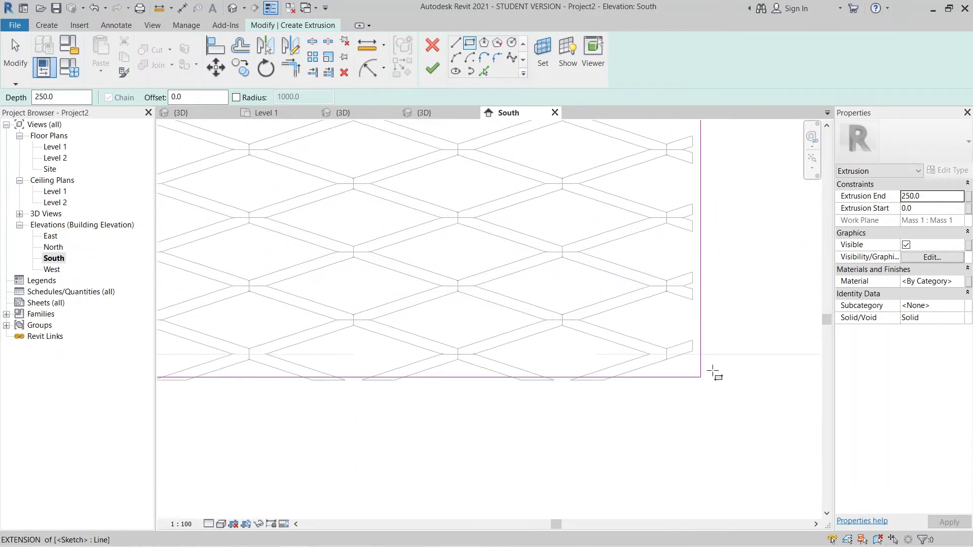
pyautogui.press('Escape')
pyautogui.scroll(2, 729, 332)
# Nudge the right sketch line left and check the bottom line's length.
pyautogui.click(701, 335)
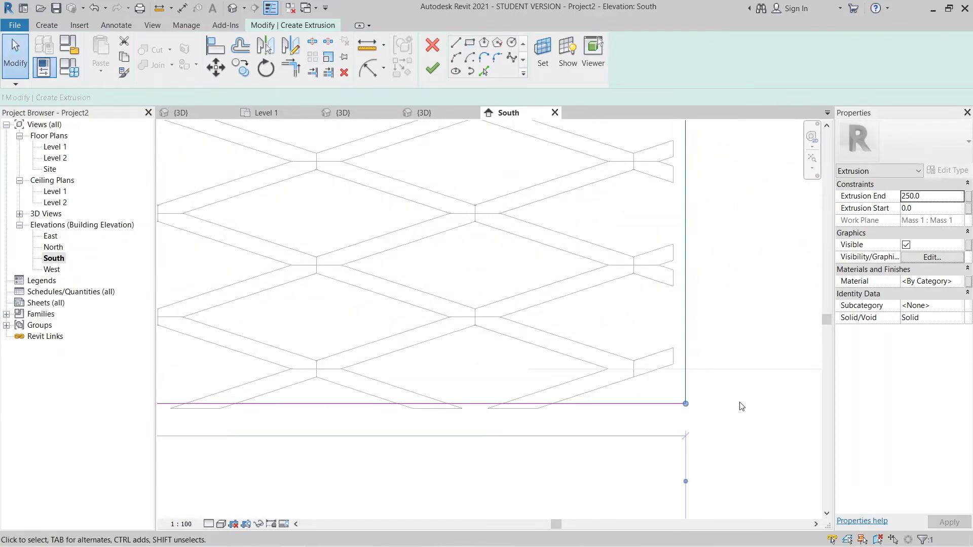
pyautogui.press('Left')
pyautogui.press('Left')
pyautogui.press('Left')
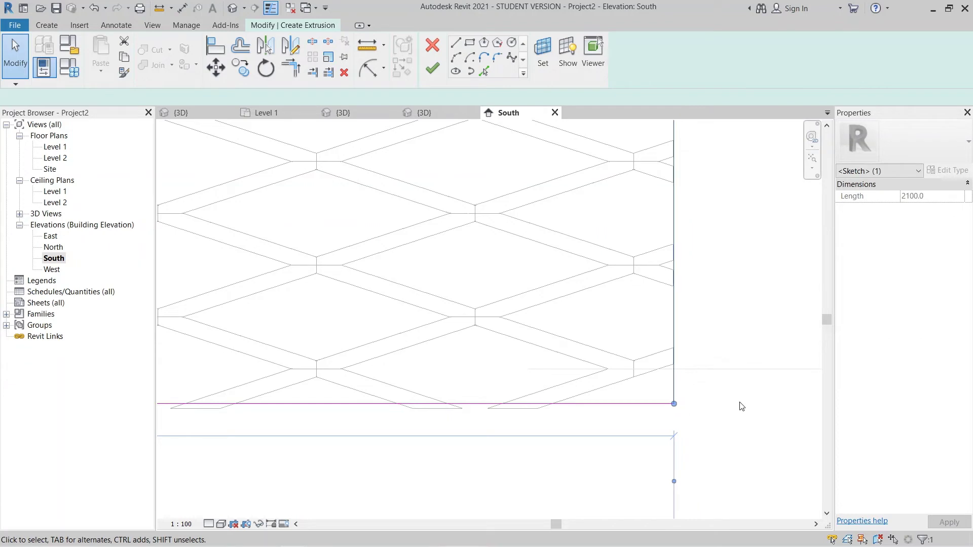
pyautogui.press('Escape')
pyautogui.moveTo(617, 431); pyautogui.dragTo(651, 369, button='middle')
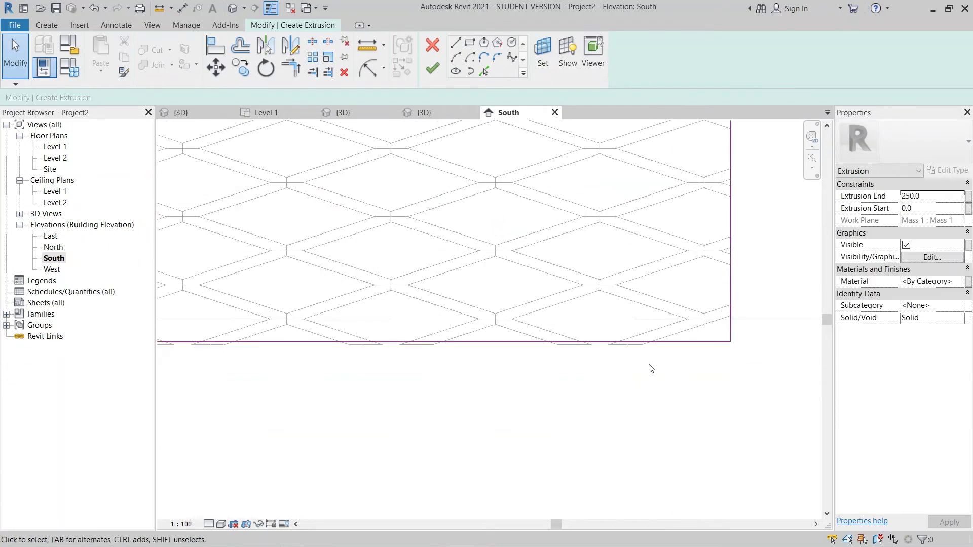
pyautogui.click(600, 344)
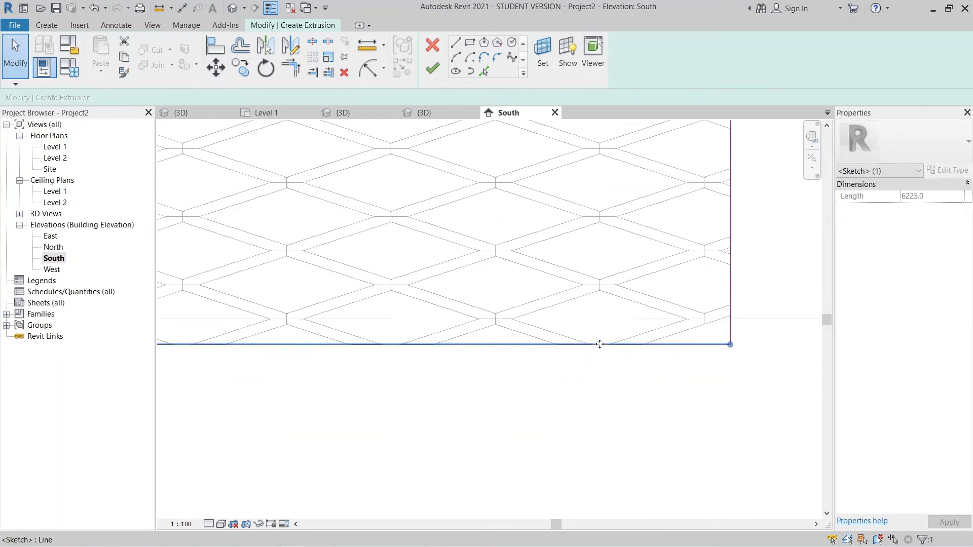
pyautogui.scroll(-6, 600, 344)
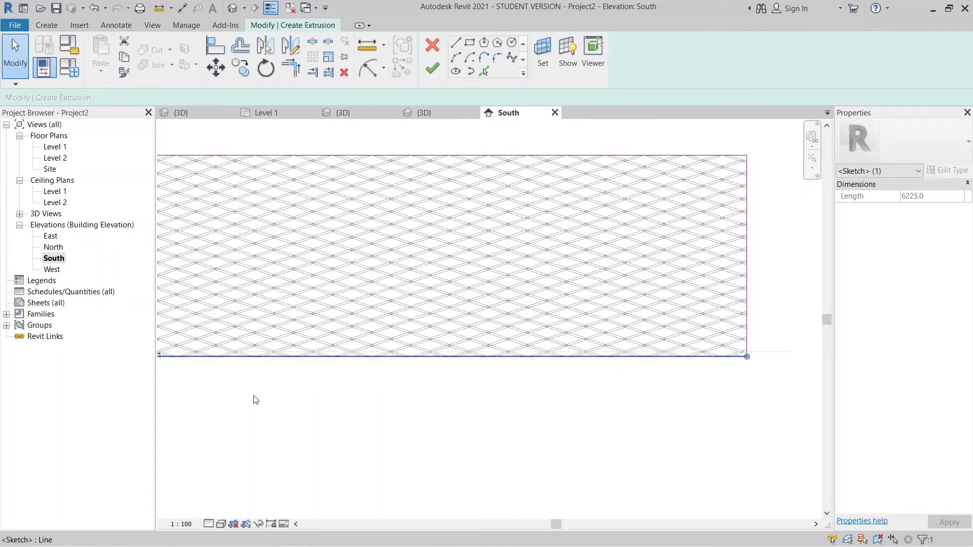
pyautogui.scroll(-2, 256, 400)
# Draw a second rectangle around the panel with offset 50 and extrusion depth 200.
pyautogui.click(469, 45)
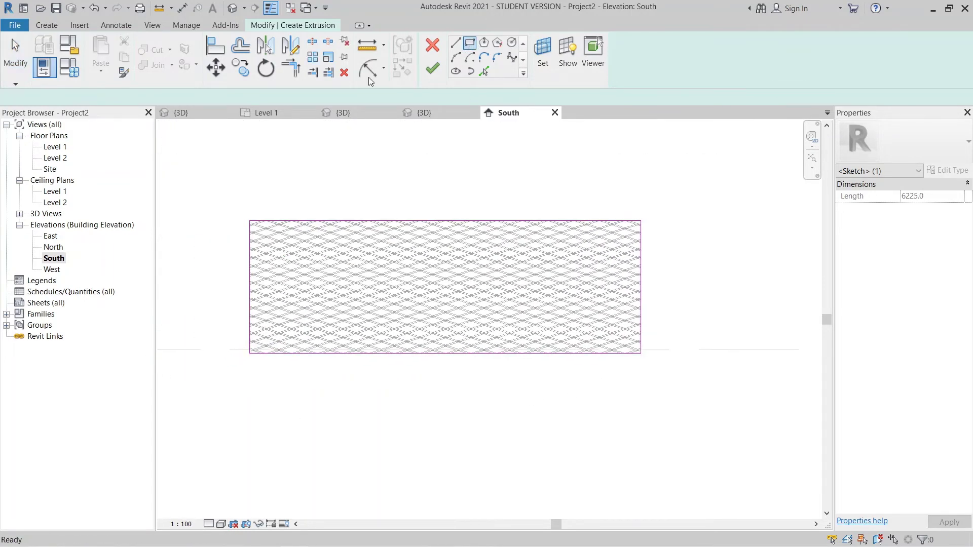
pyautogui.click(190, 97)
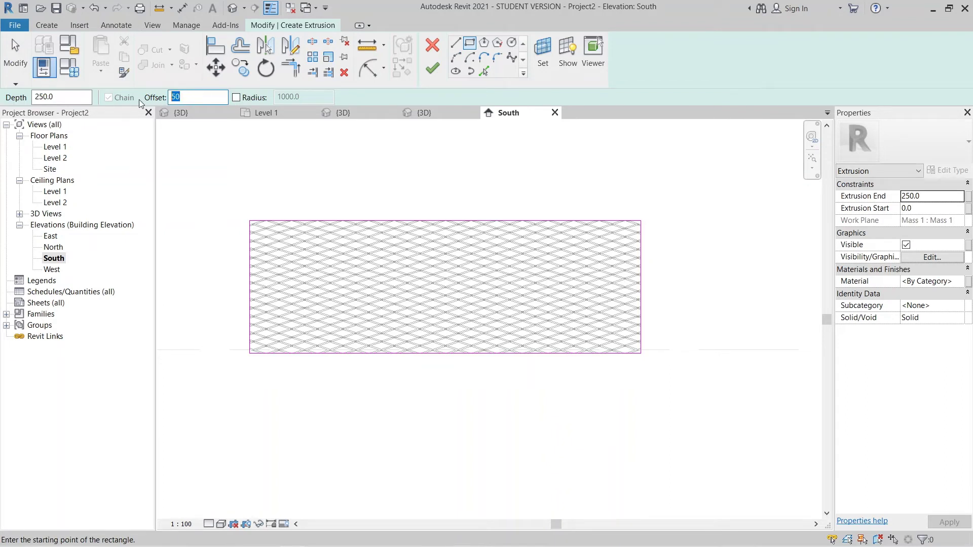
pyautogui.click(51, 97)
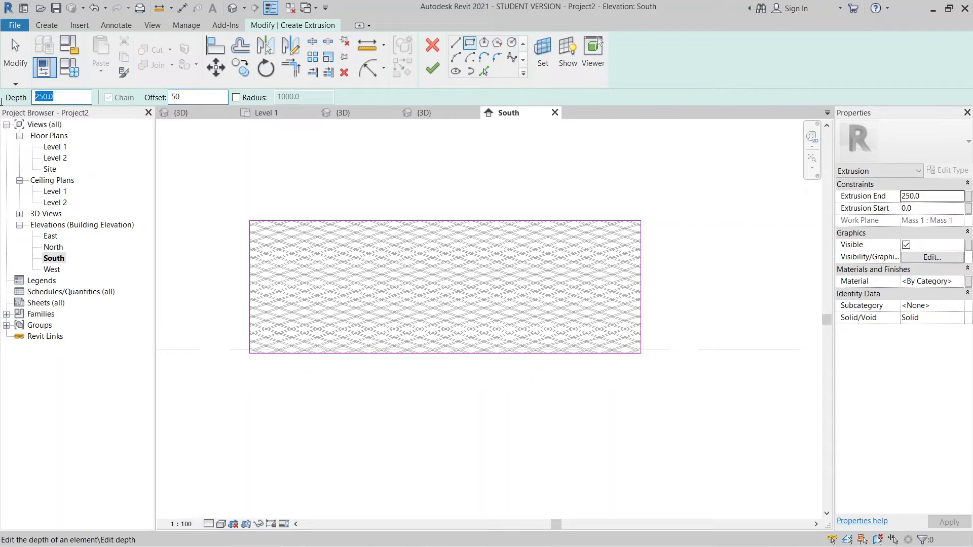
pyautogui.write('200')
pyautogui.click(249, 221)
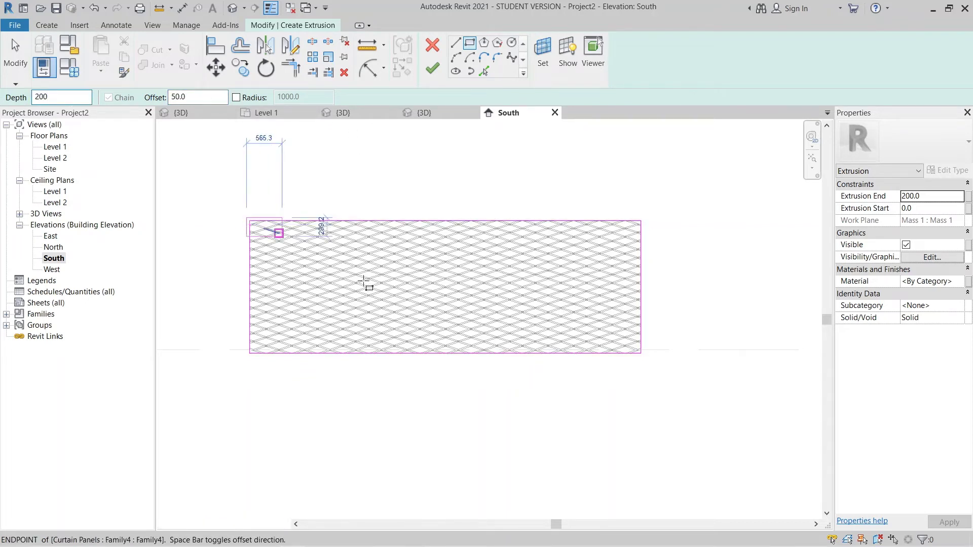
pyautogui.scroll(3, 641, 380)
pyautogui.scroll(4, 654, 378)
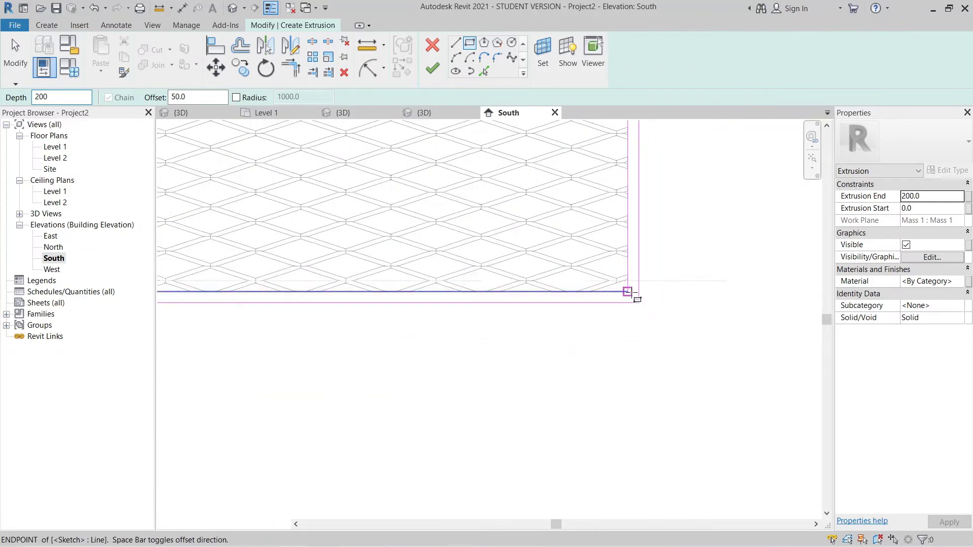
pyautogui.click(629, 291)
pyautogui.press('Escape')
pyautogui.press('Escape')
pyautogui.scroll(-3, 674, 391)
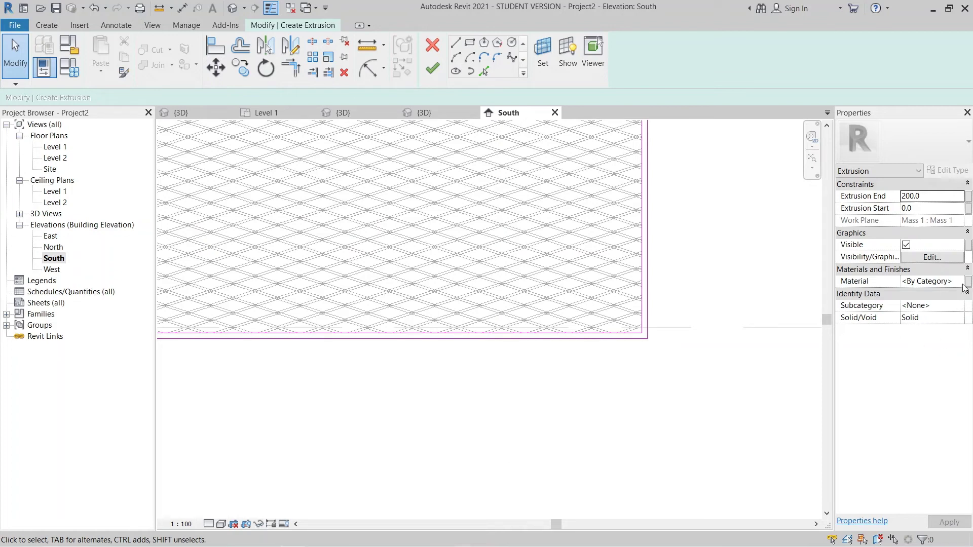
# Associate the frame extrusion's material with a new parameter named Wire mesh Frame.
pyautogui.click(968, 283)
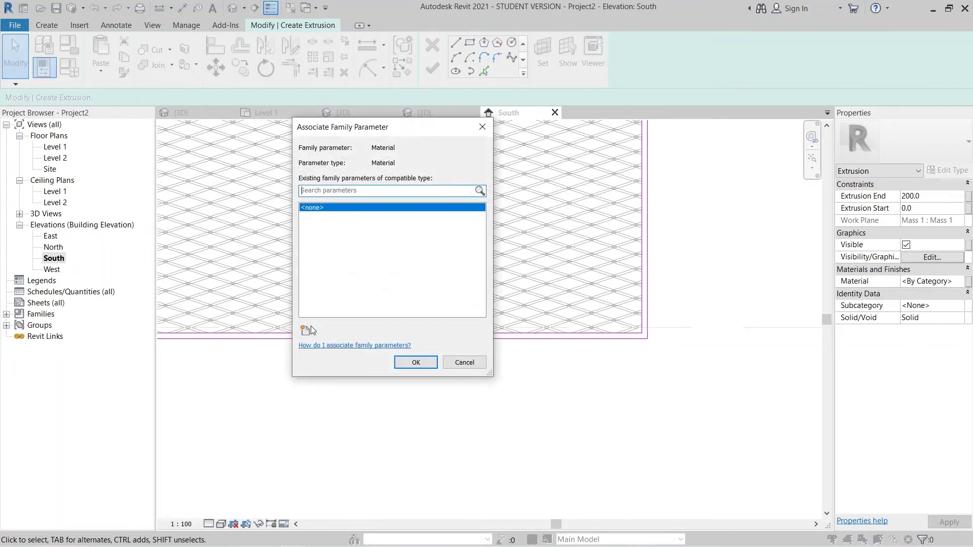
pyautogui.click(306, 331)
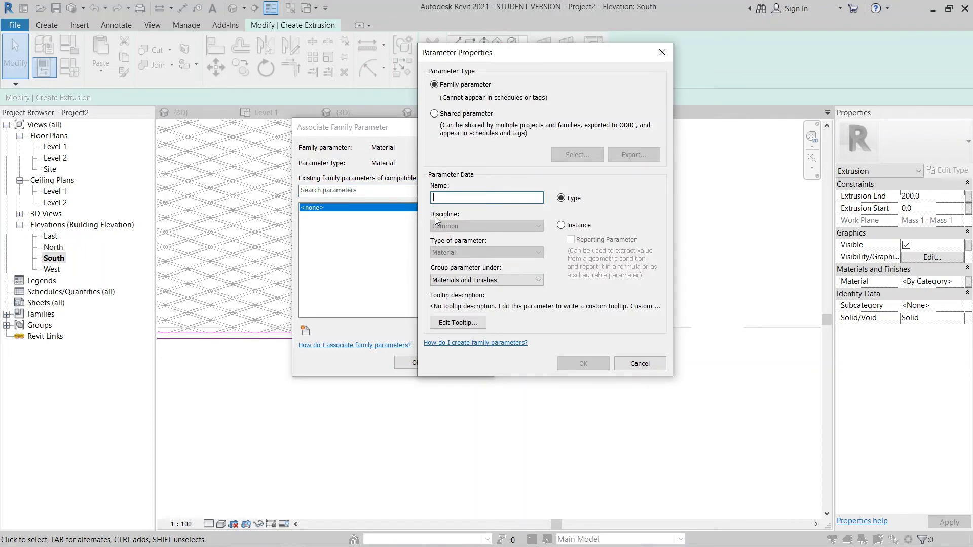
pyautogui.write('Wire mesh Fr')
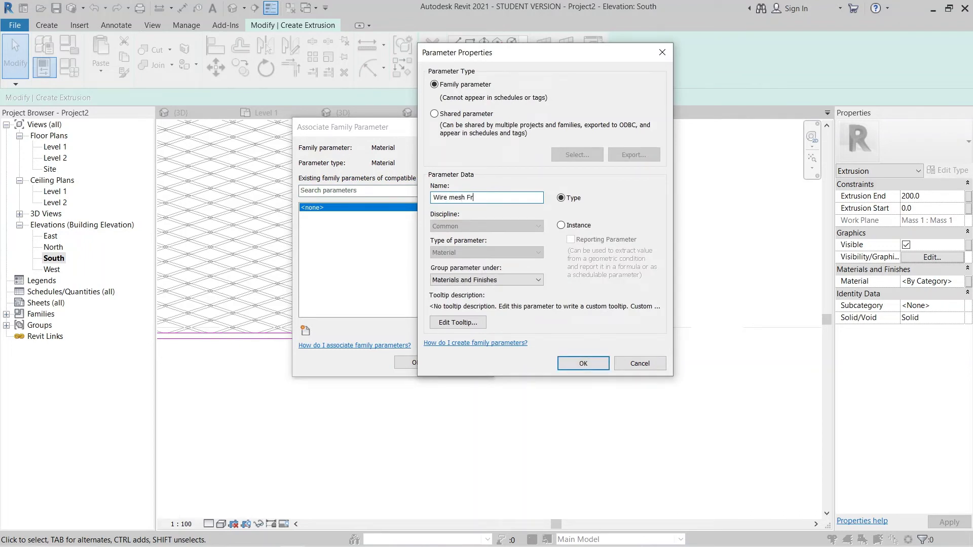
pyautogui.write('ame')
pyautogui.press('Return')
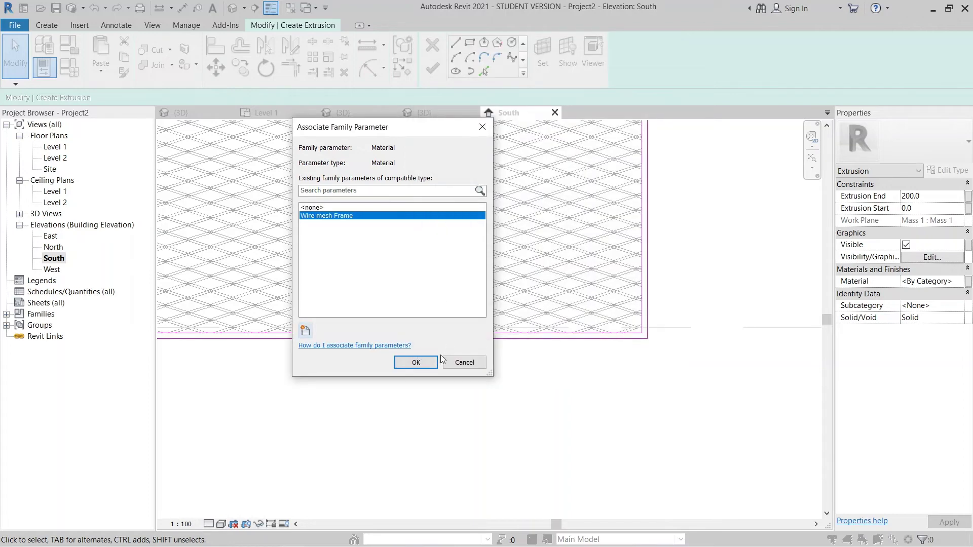
pyautogui.click(415, 362)
# Finish the extrusion and the in-place model, then switch to Project2's 3D view.
pyautogui.scroll(-2, 653, 406)
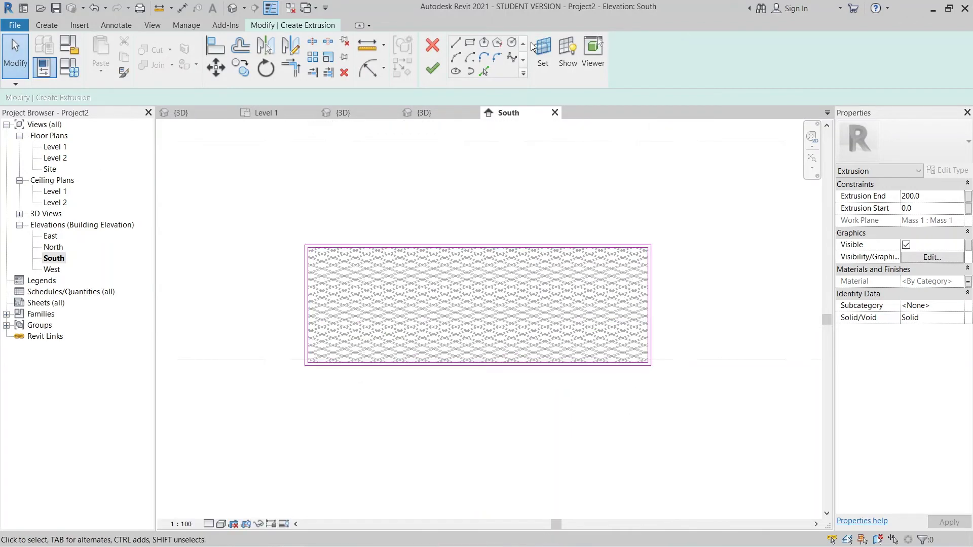
pyautogui.click(433, 68)
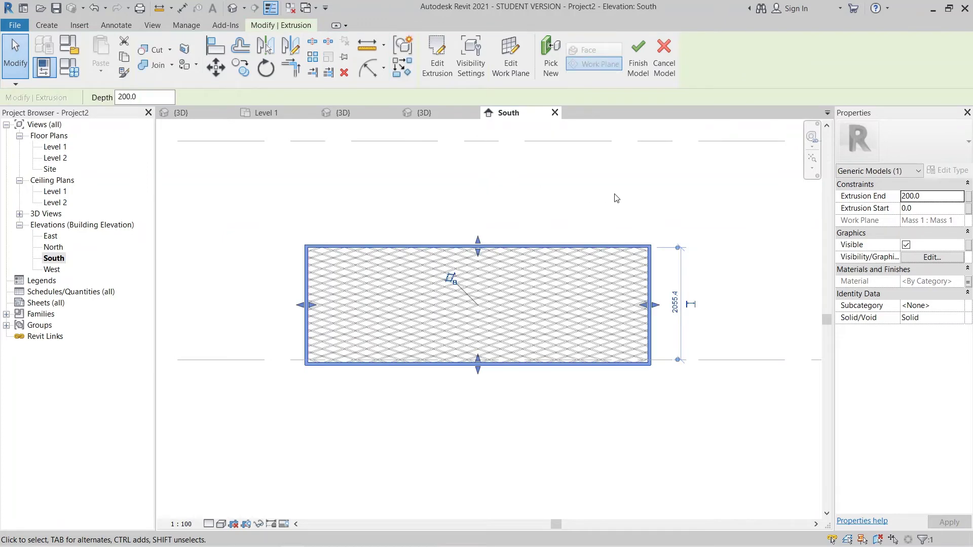
pyautogui.moveTo(703, 283); pyautogui.dragTo(686, 336, button='middle')
pyautogui.scroll(-1, 642, 325)
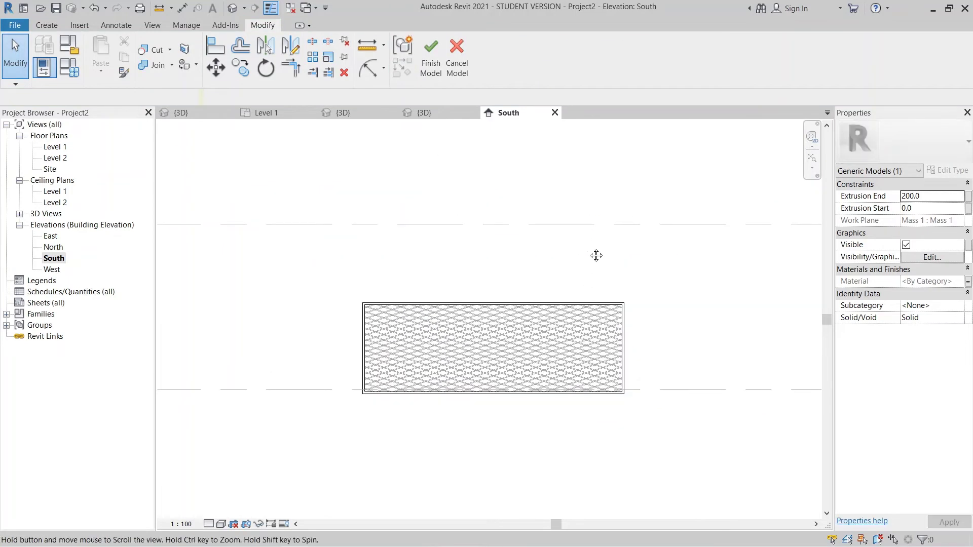
pyautogui.click(452, 147)
pyautogui.click(431, 59)
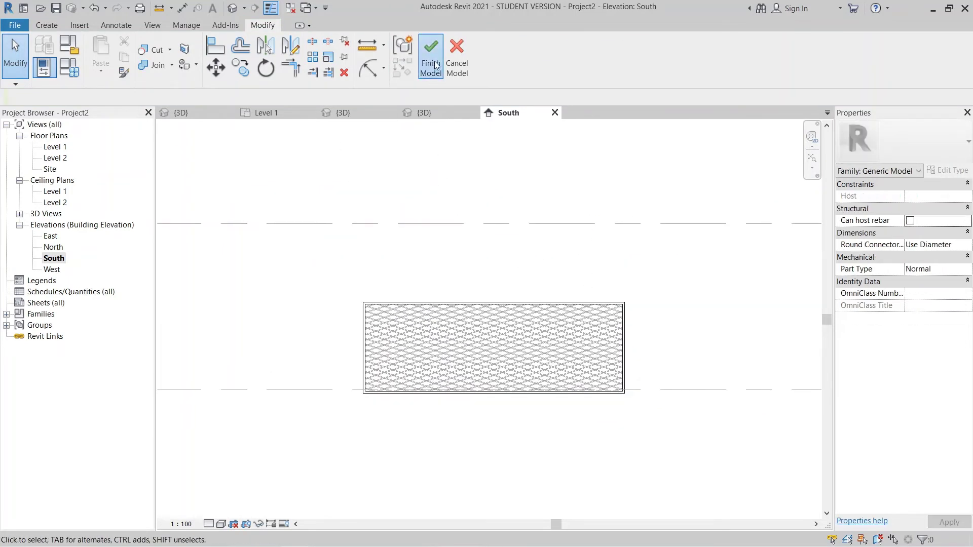
pyautogui.click(430, 112)
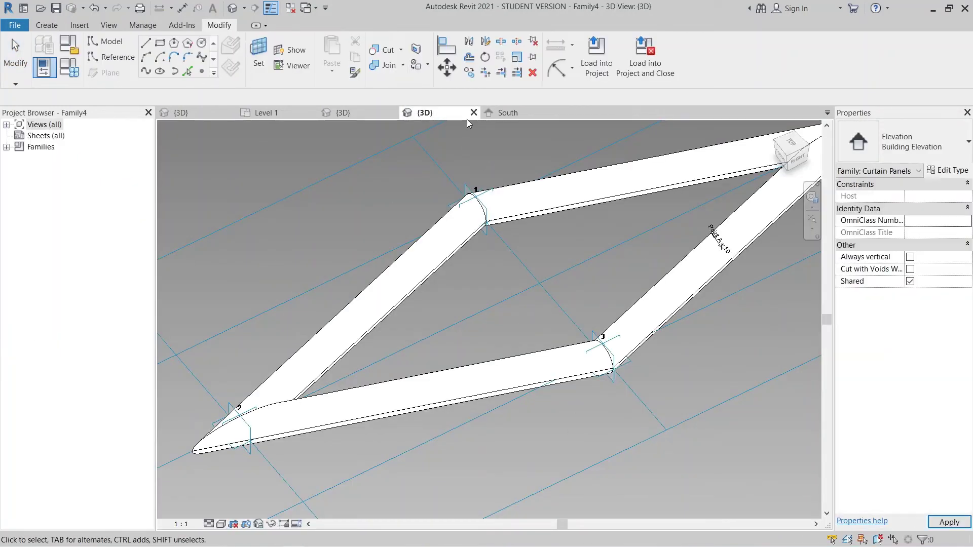
pyautogui.click(350, 112)
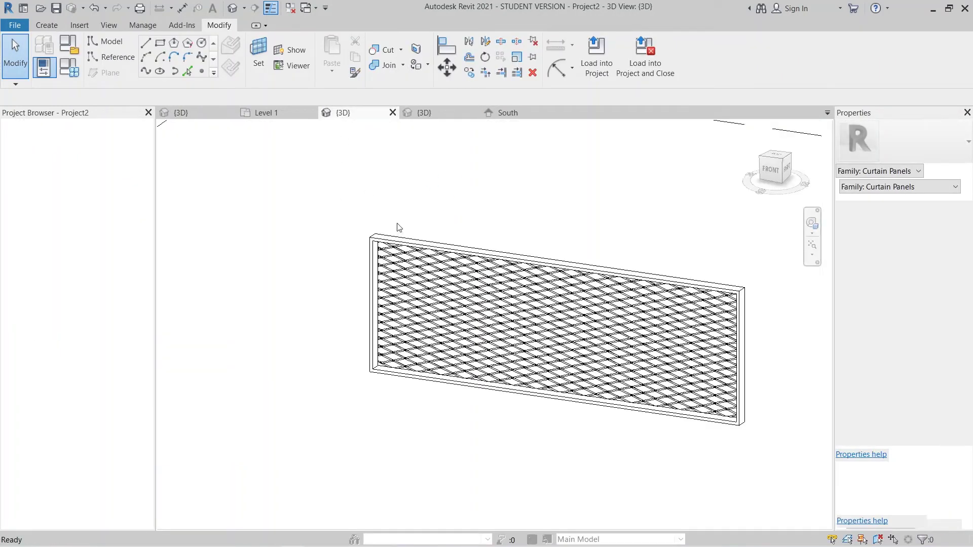
pyautogui.scroll(3, 587, 467)
pyautogui.keyDown('shift'); pyautogui.moveTo(506, 485); pyautogui.dragTo(659, 449, button='middle'); pyautogui.keyUp('shift')
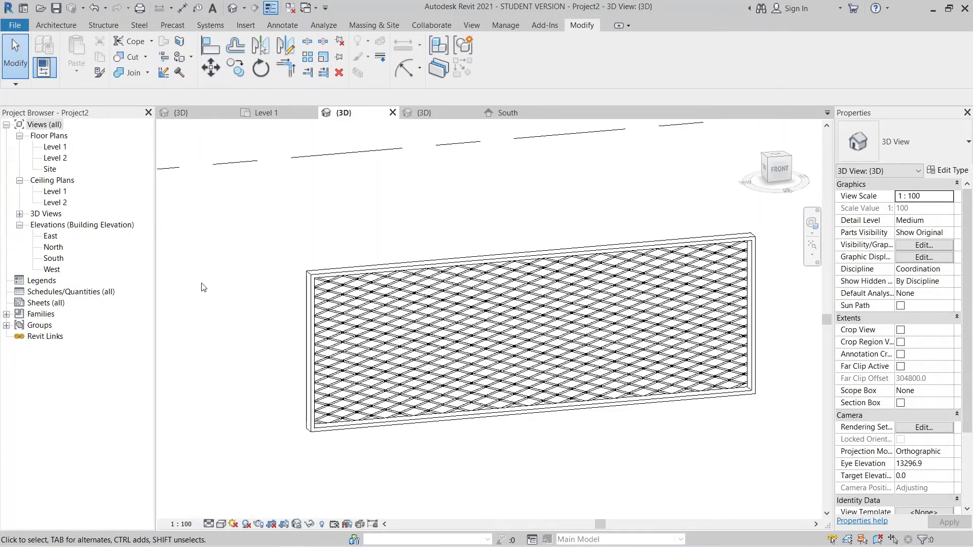
pyautogui.scroll(5, 296, 321)
pyautogui.scroll(-3, 547, 303)
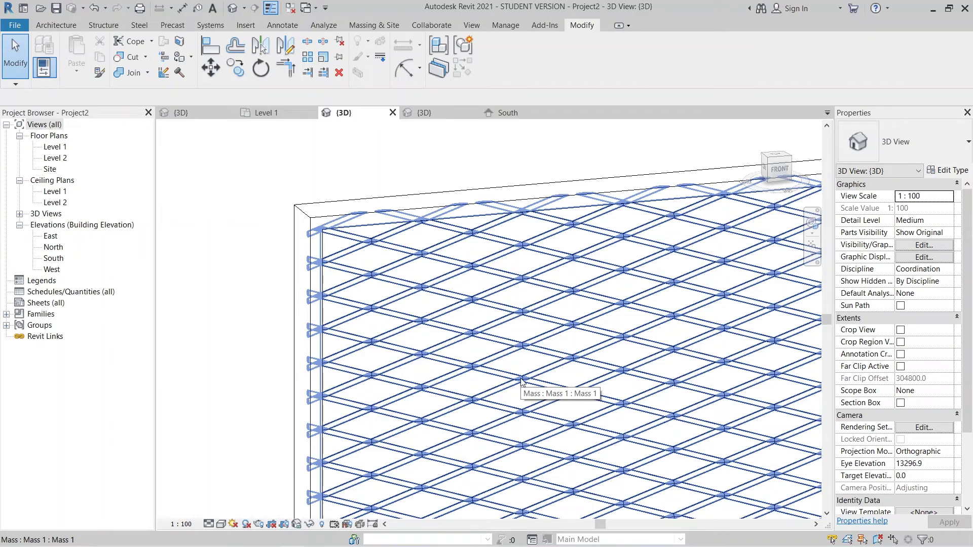
pyautogui.scroll(-5, 456, 335)
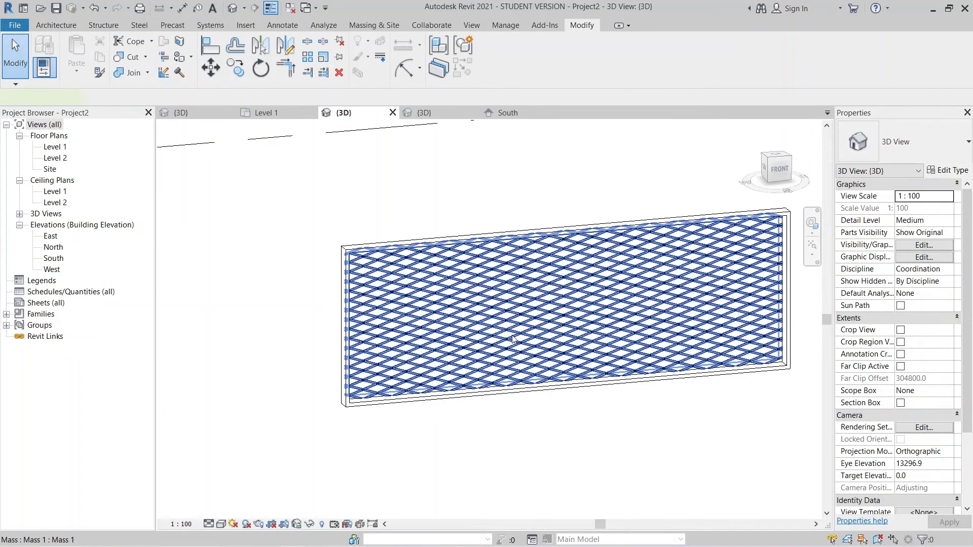
# Override the mesh mass in this view with a solid-fill black background pattern.
pyautogui.click(512, 339)
pyautogui.rightClick(554, 450)
pyautogui.moveTo(654, 242)
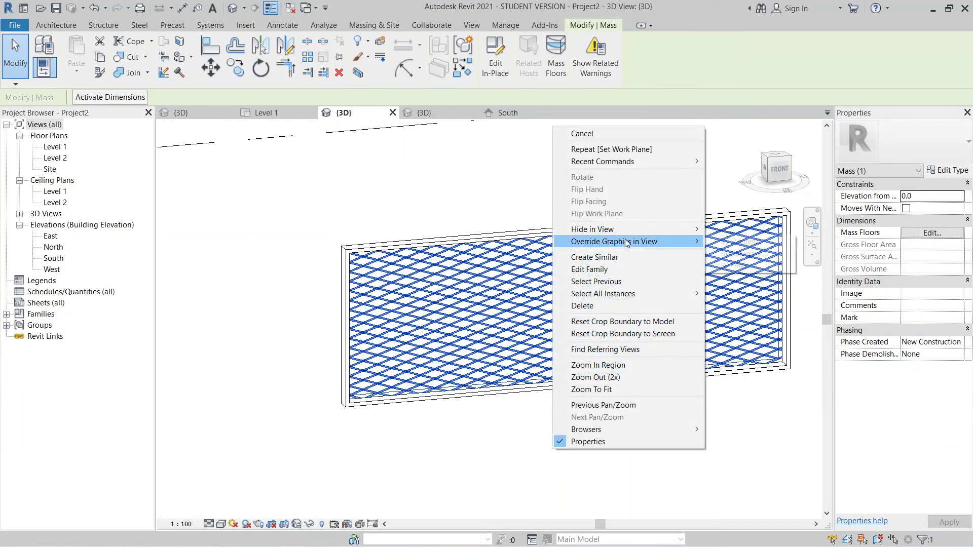
pyautogui.click(737, 242)
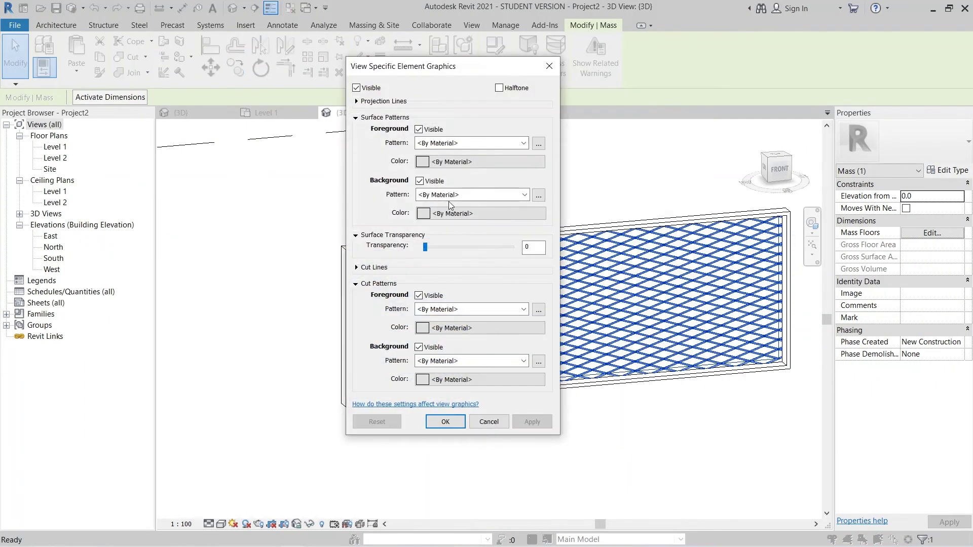
pyautogui.click(456, 196)
pyautogui.click(459, 216)
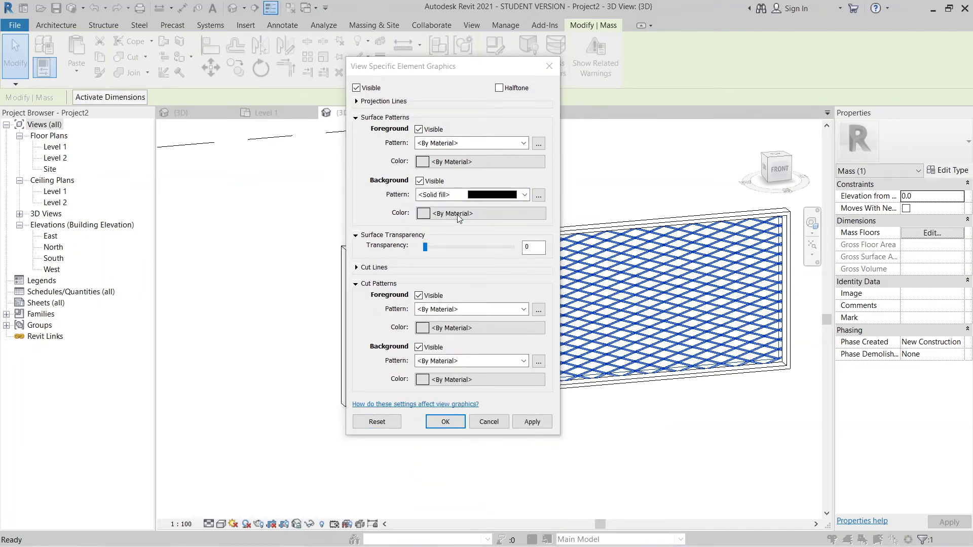
pyautogui.click(458, 213)
pyautogui.click(330, 263)
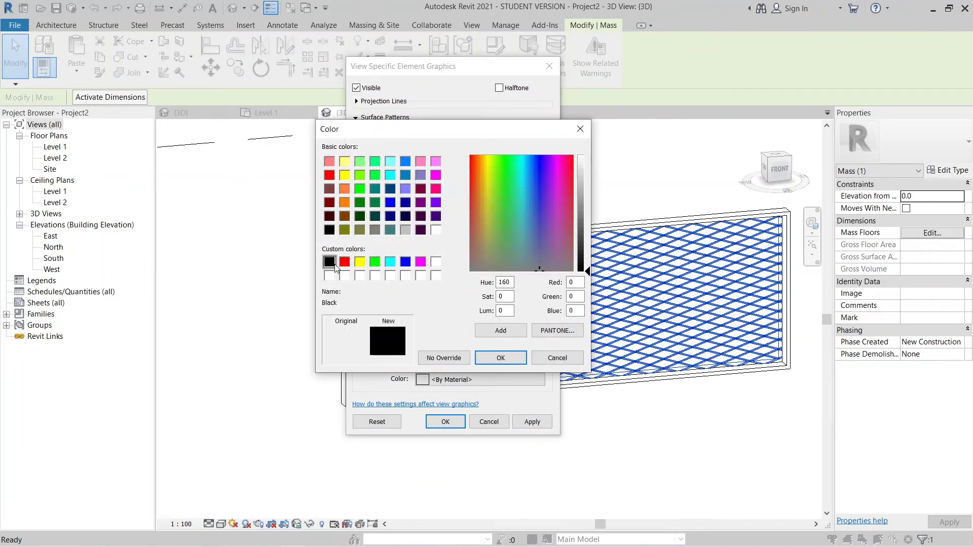
pyautogui.click(493, 360)
pyautogui.click(534, 424)
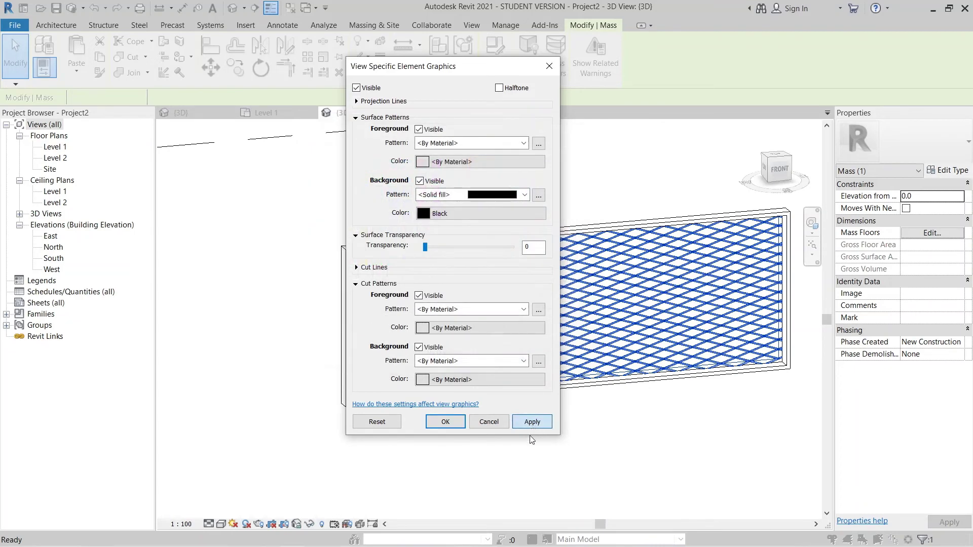
pyautogui.click(443, 424)
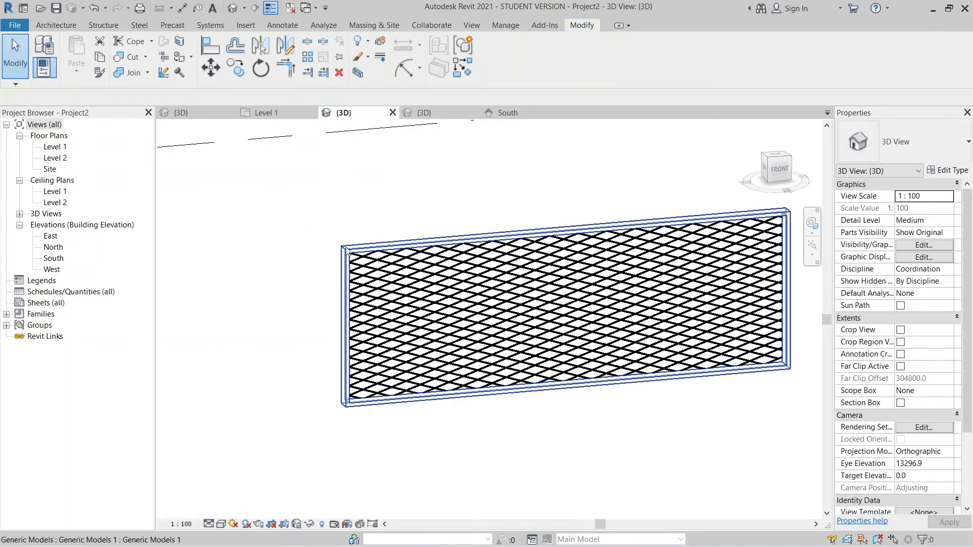
# Override the surrounding frame in this view with a solid-fill red background pattern.
pyautogui.click(391, 245)
pyautogui.rightClick(388, 176)
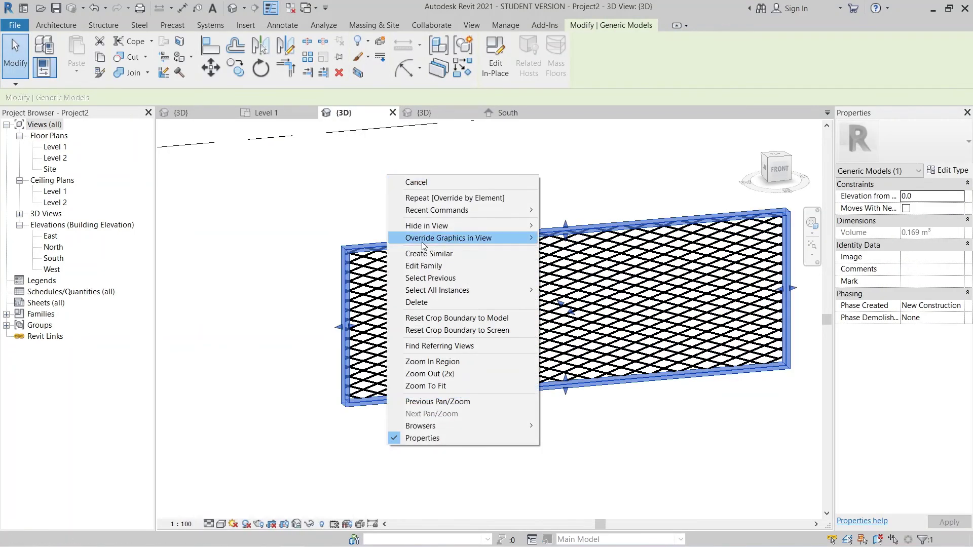
pyautogui.moveTo(426, 239)
pyautogui.click(542, 239)
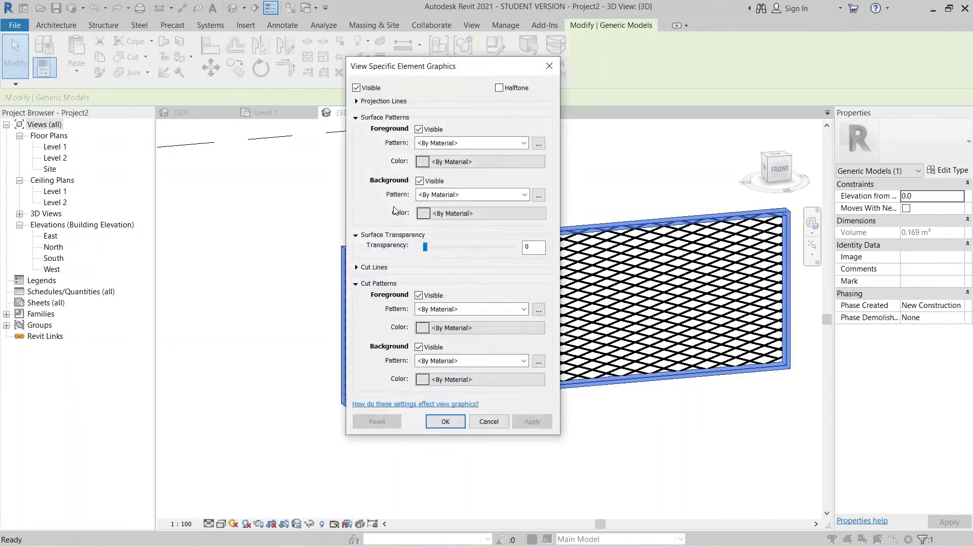
pyautogui.click(457, 194)
pyautogui.click(453, 217)
pyautogui.click(454, 212)
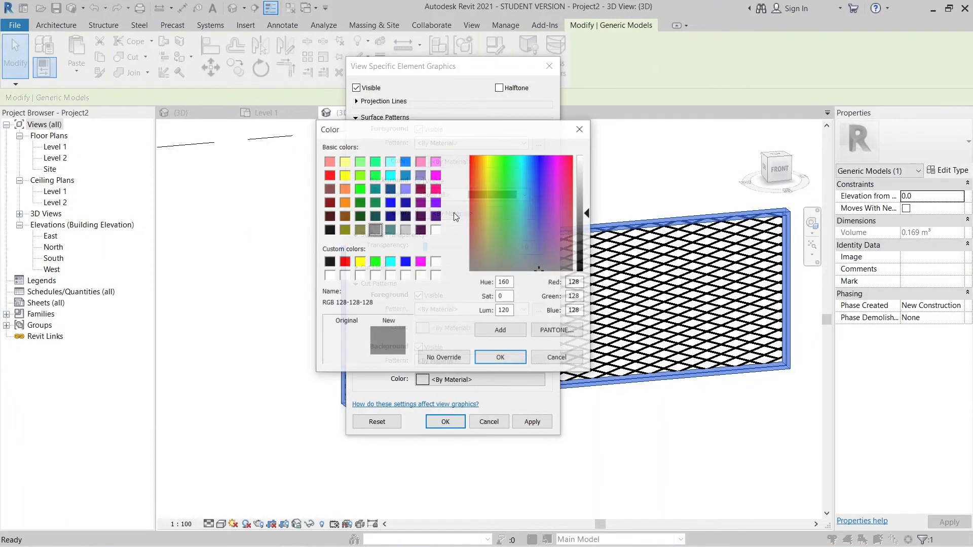
pyautogui.click(347, 262)
pyautogui.click(500, 358)
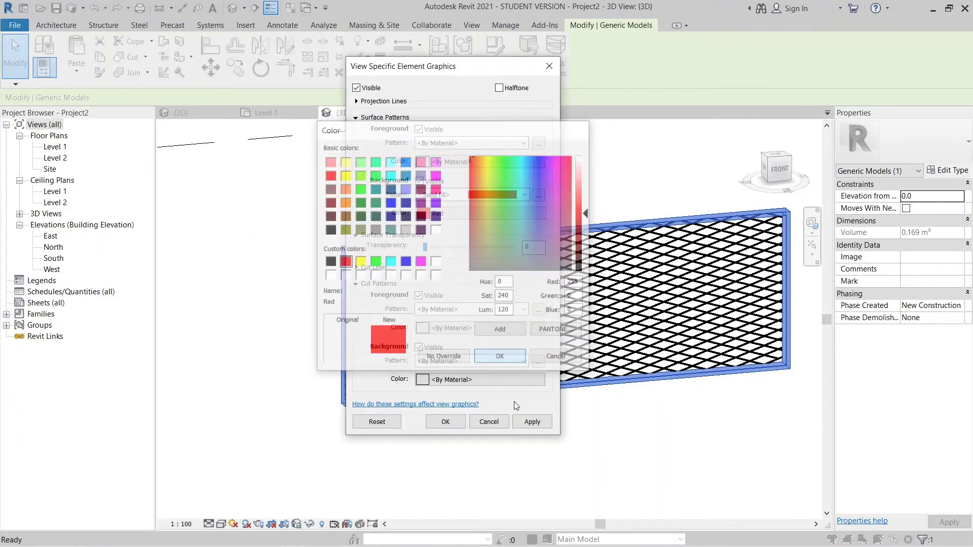
pyautogui.click(532, 422)
pyautogui.click(453, 426)
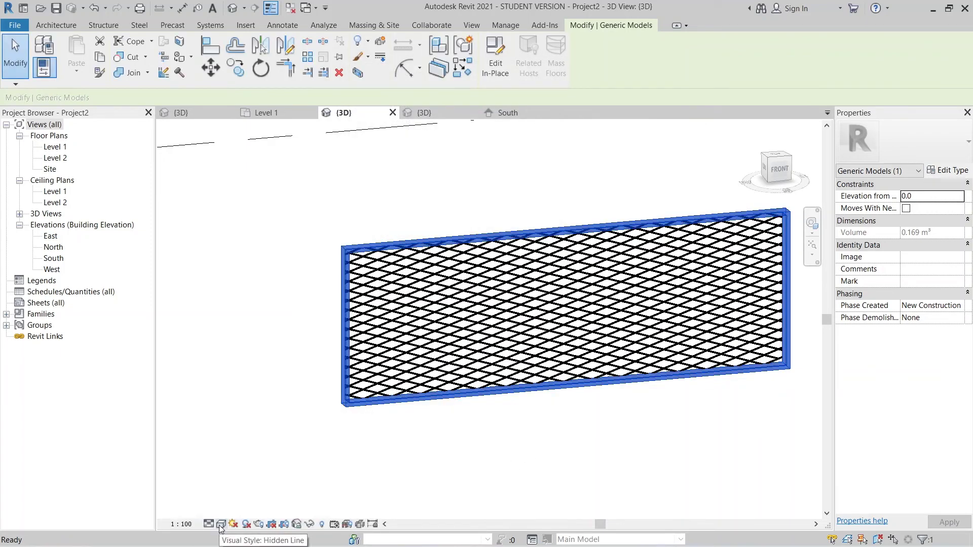
# Enable Cast Shadows and Show Ambient Shadows in Graphic Display Options, then orbit to see the ground shadow.
pyautogui.click(221, 524)
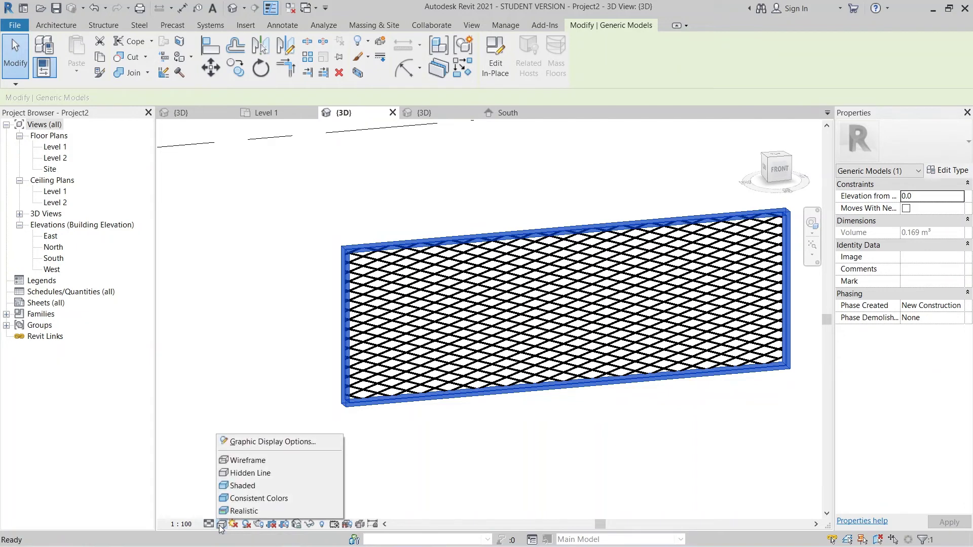
pyautogui.click(265, 442)
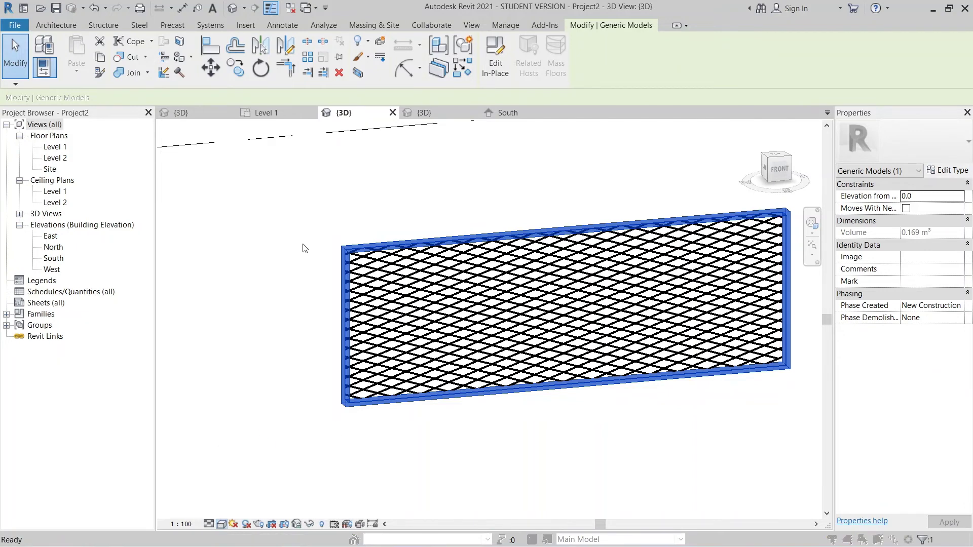
pyautogui.click(231, 265)
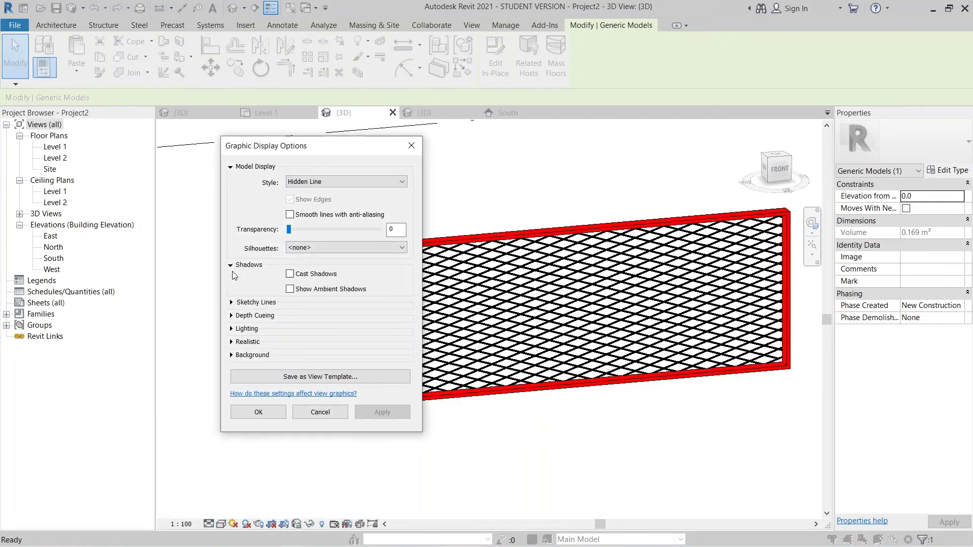
pyautogui.click(290, 273)
pyautogui.click(290, 289)
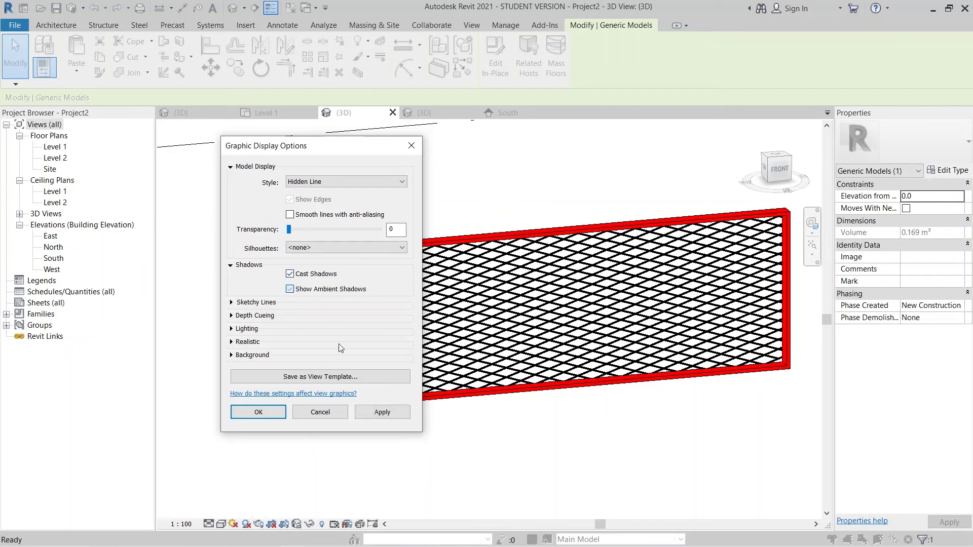
pyautogui.click(372, 412)
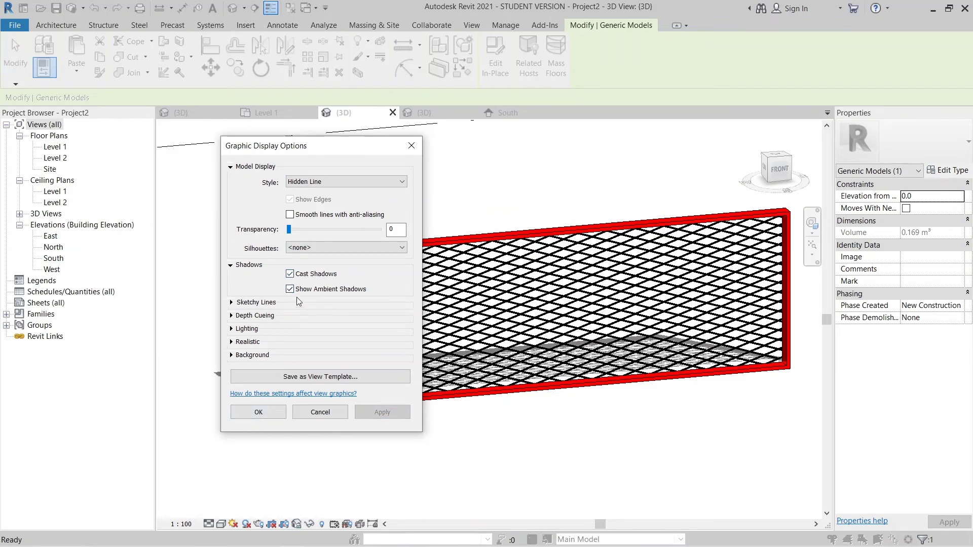
pyautogui.click(258, 412)
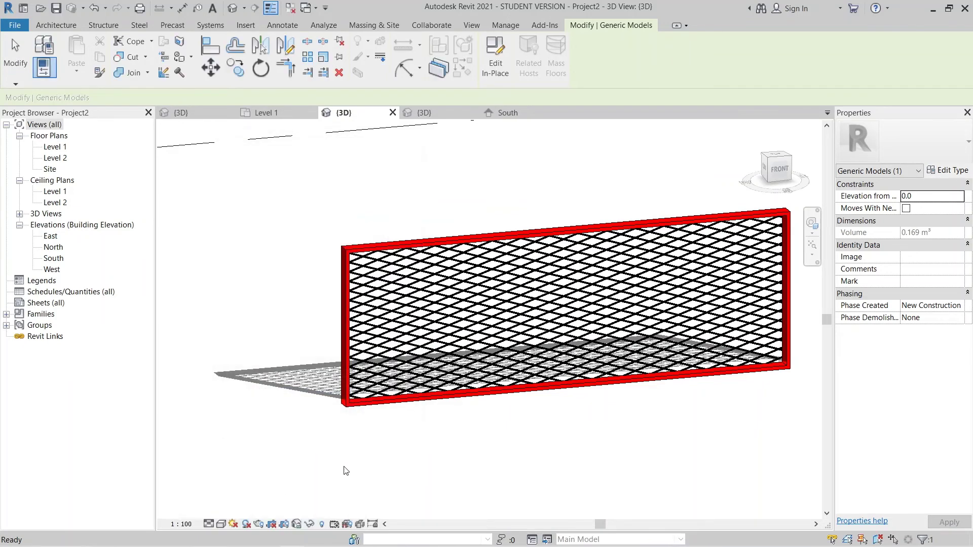
pyautogui.scroll(2, 555, 441)
pyautogui.keyDown('shift'); pyautogui.moveTo(555, 441); pyautogui.dragTo(546, 466, button='middle'); pyautogui.keyUp('shift')
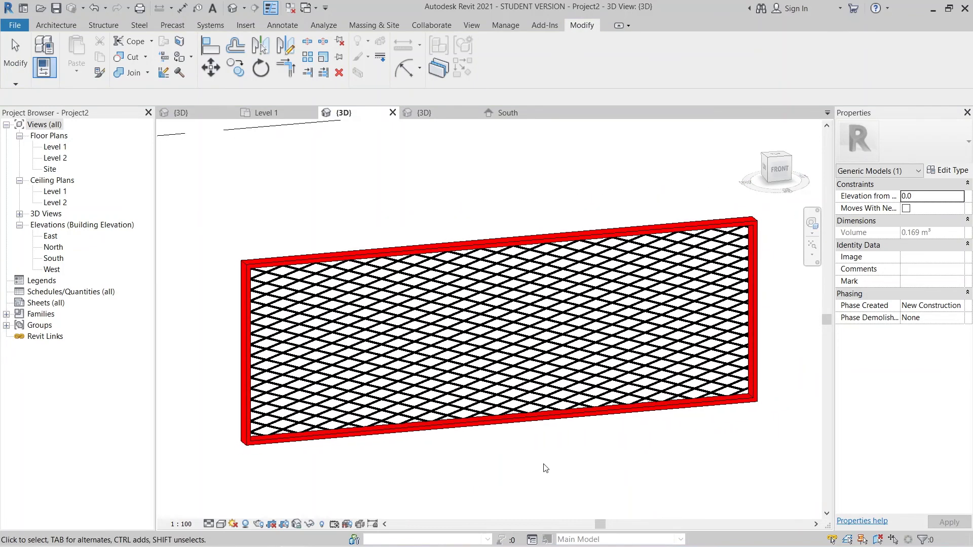
pyautogui.click(545, 467)
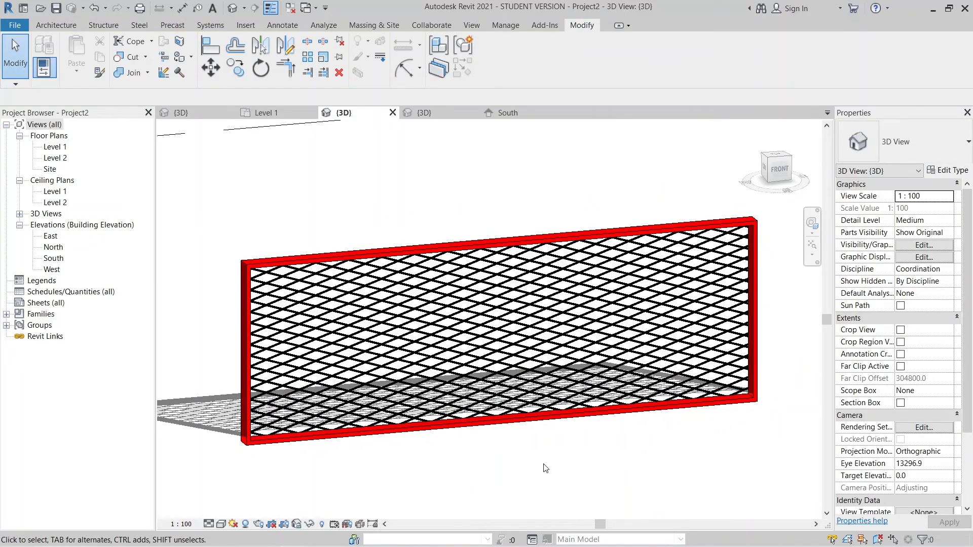